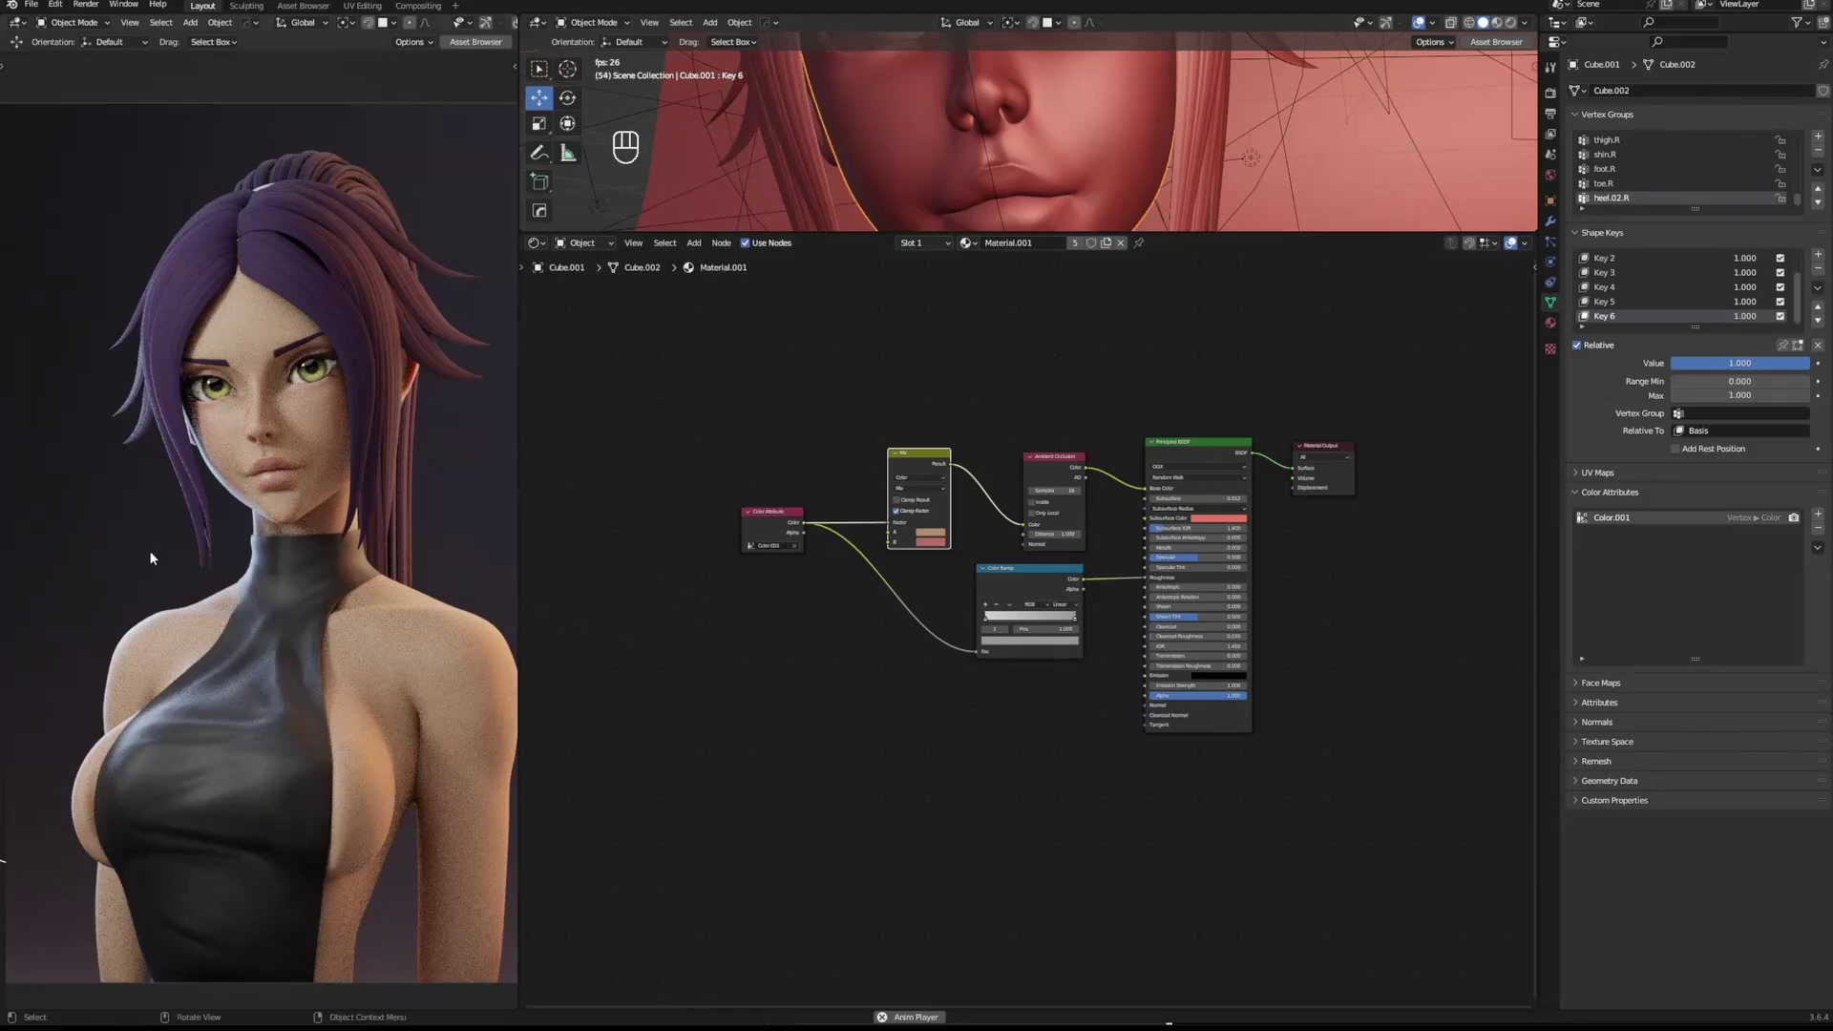
Move all the existing skin shader nodes except the Material Output well below it to clear space.
scroll(949, 697, "up", 4)
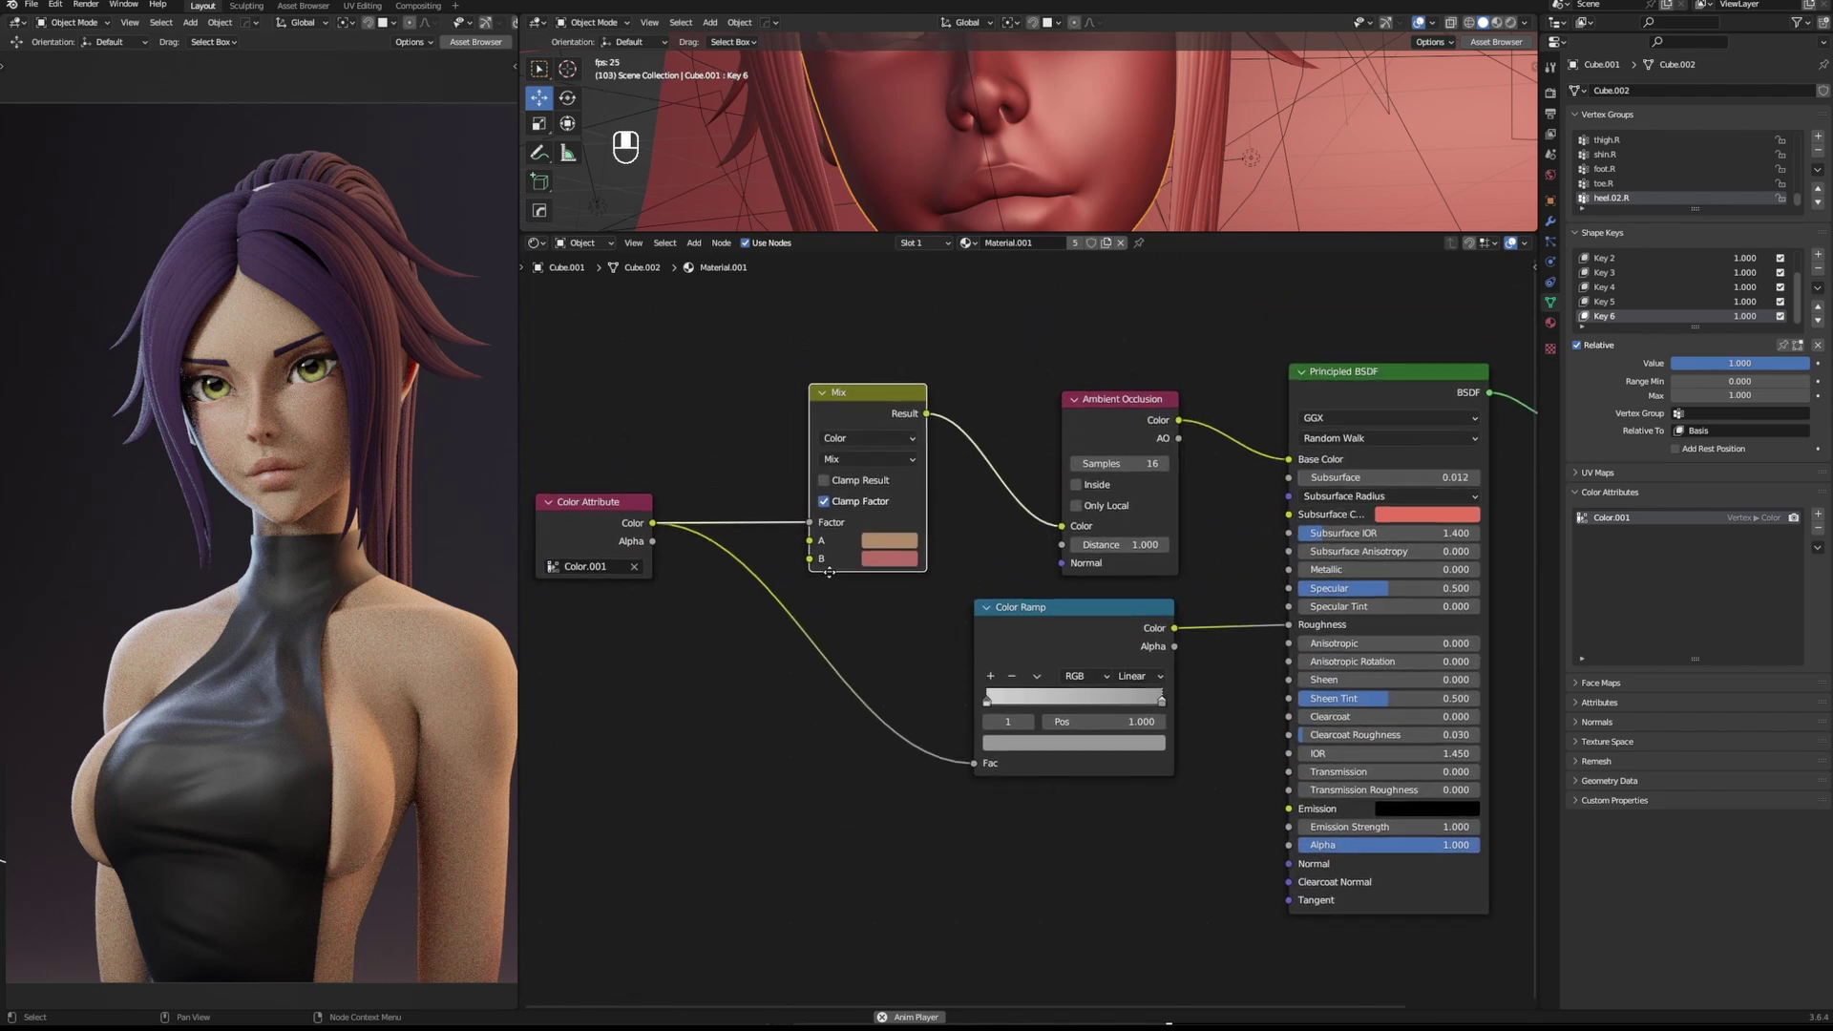
middle_click_drag(883, 620, 882, 611)
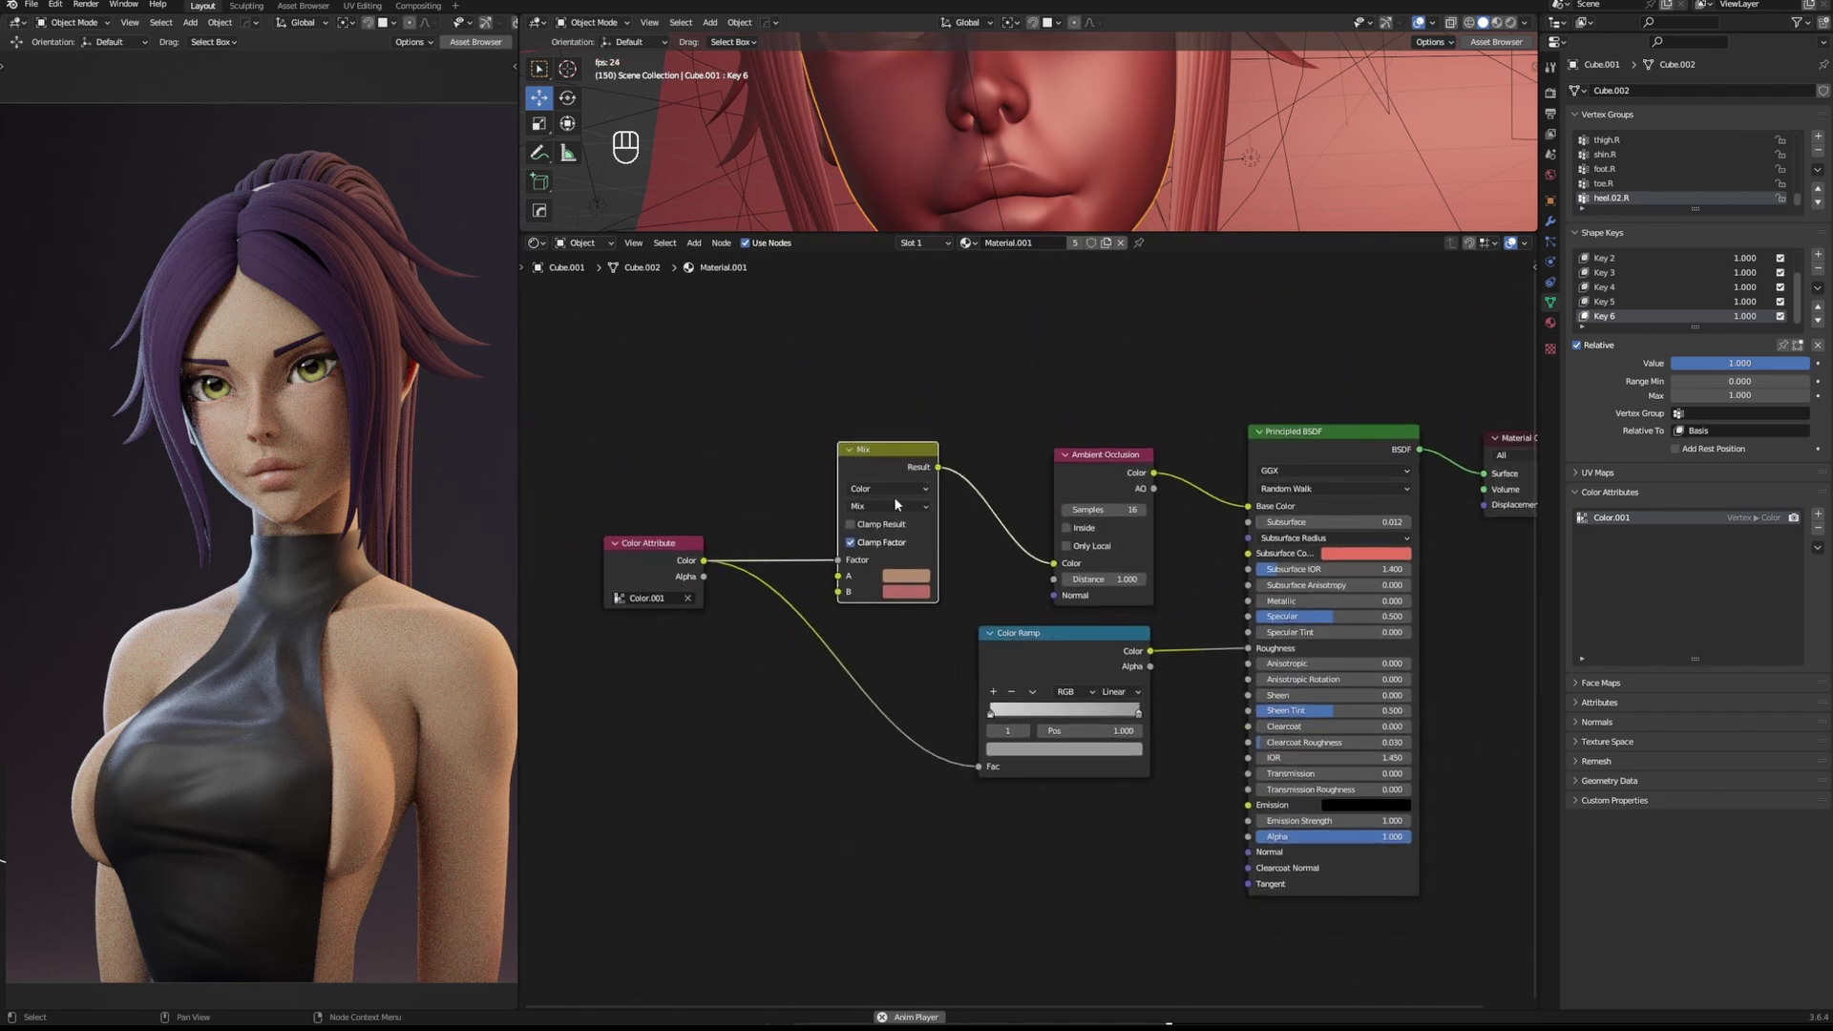
scroll(948, 616, "down", 2)
scroll(953, 617, "up", 1)
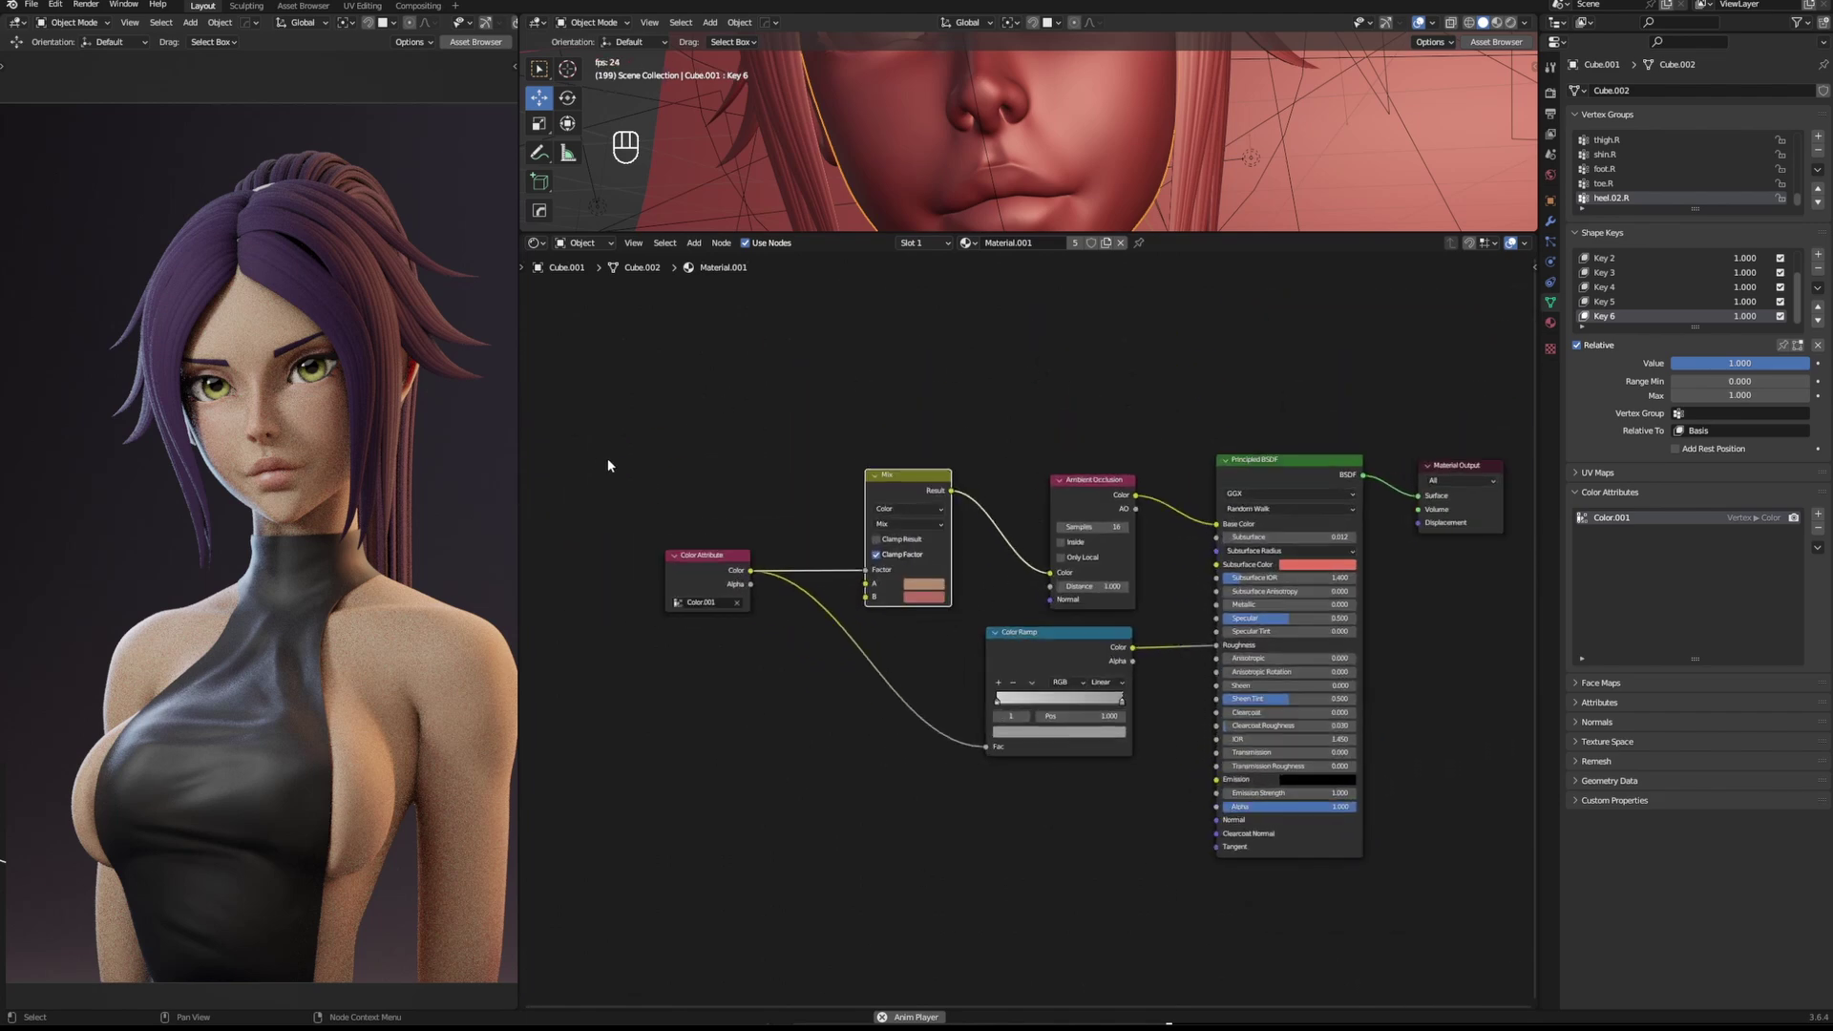
scroll(846, 556, "down", 4)
left_click_drag(741, 436, 1284, 876)
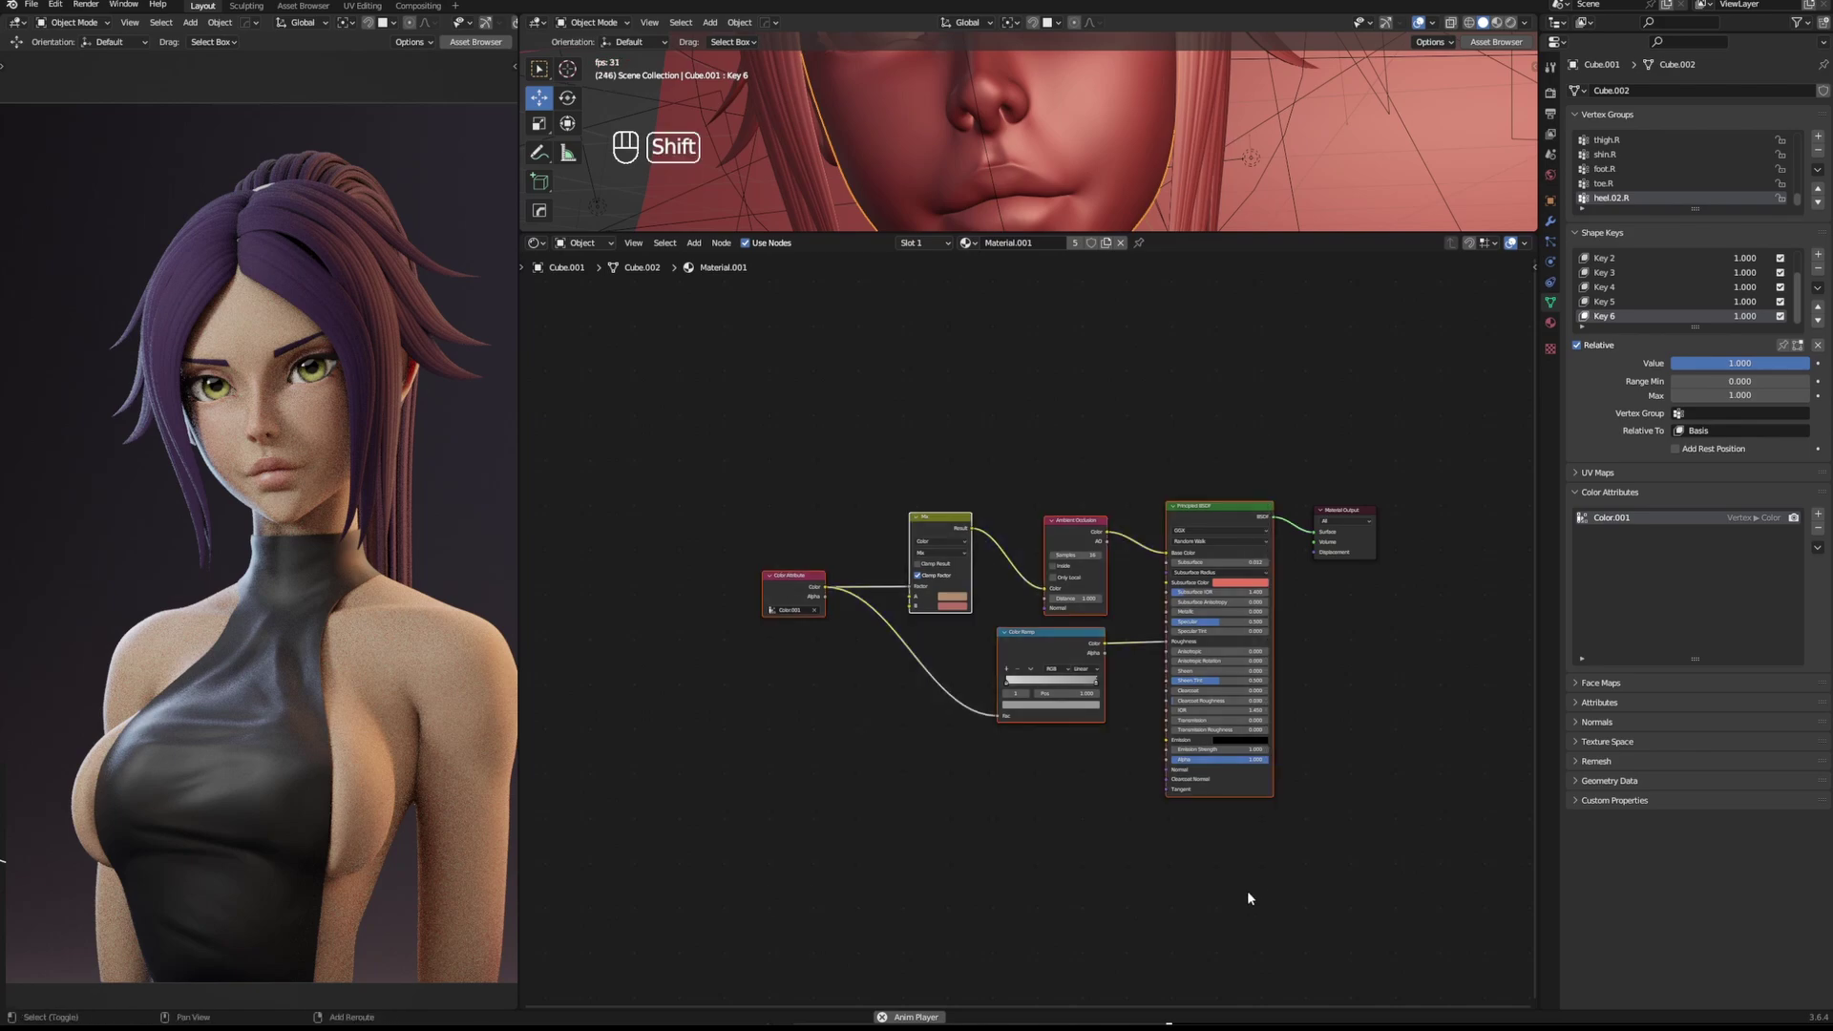
middle_click_drag(1256, 886, 1256, 534, "shift")
middle_click_drag(1190, 410, 1162, 620)
key("g")
left_click(1272, 489)
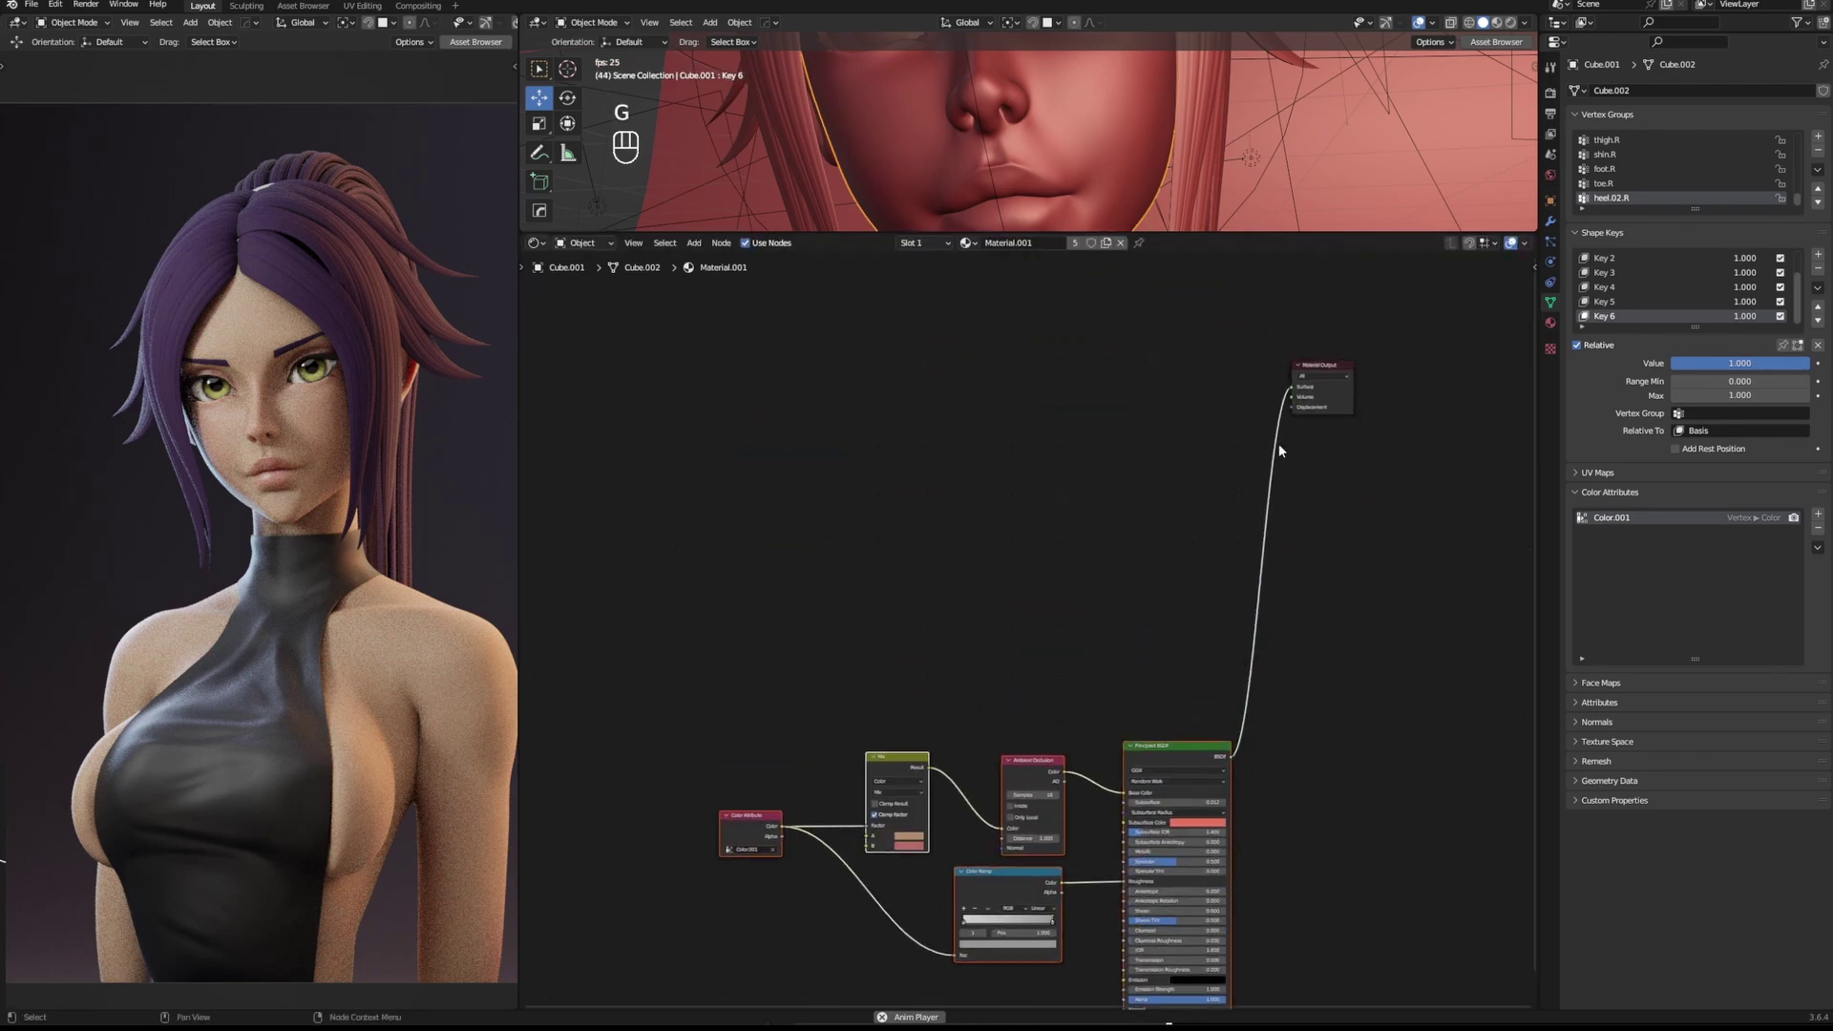
Disconnect the old Principled BSDF from the Surface input of the Material Output.
left_click_drag(1289, 388, 1232, 544)
middle_click_drag(1055, 487, 1094, 673)
scroll(1107, 650, "up", 1)
left_click(1207, 478)
Add a new Principled BSDF node and connect it to the Material Output's Surface.
left_click(695, 245)
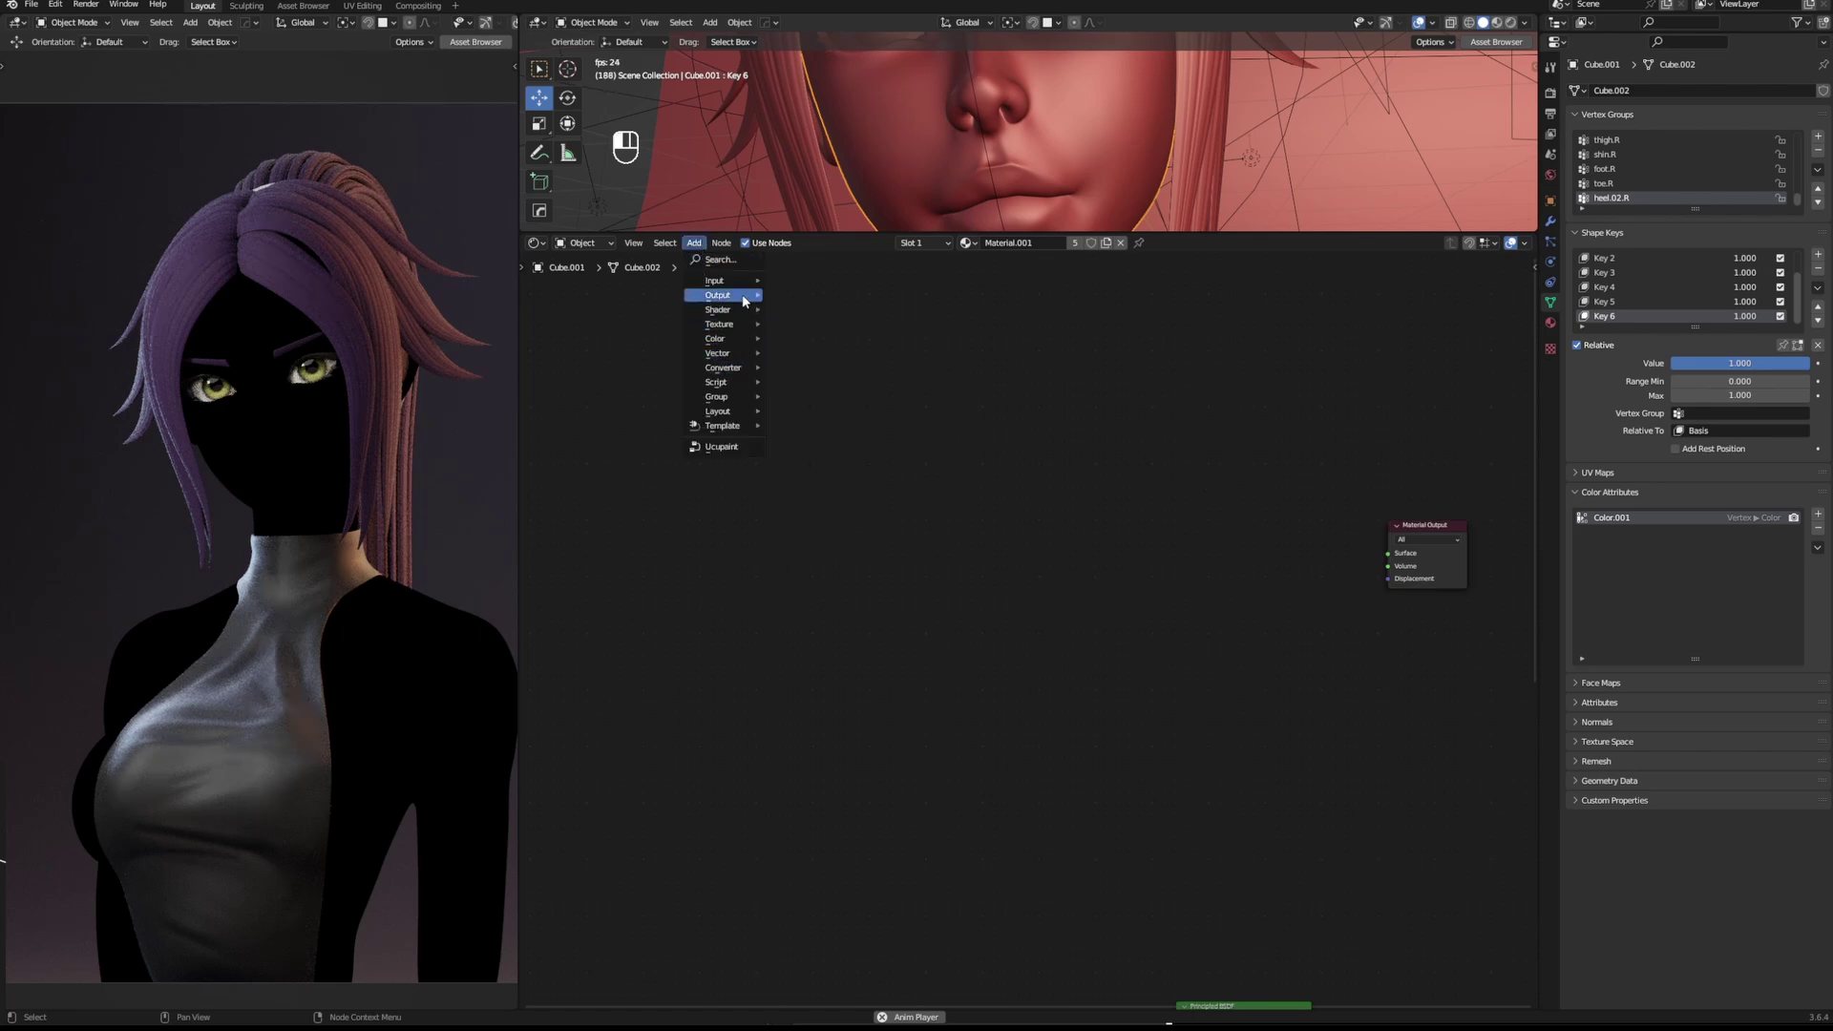
mouse_move(725, 309)
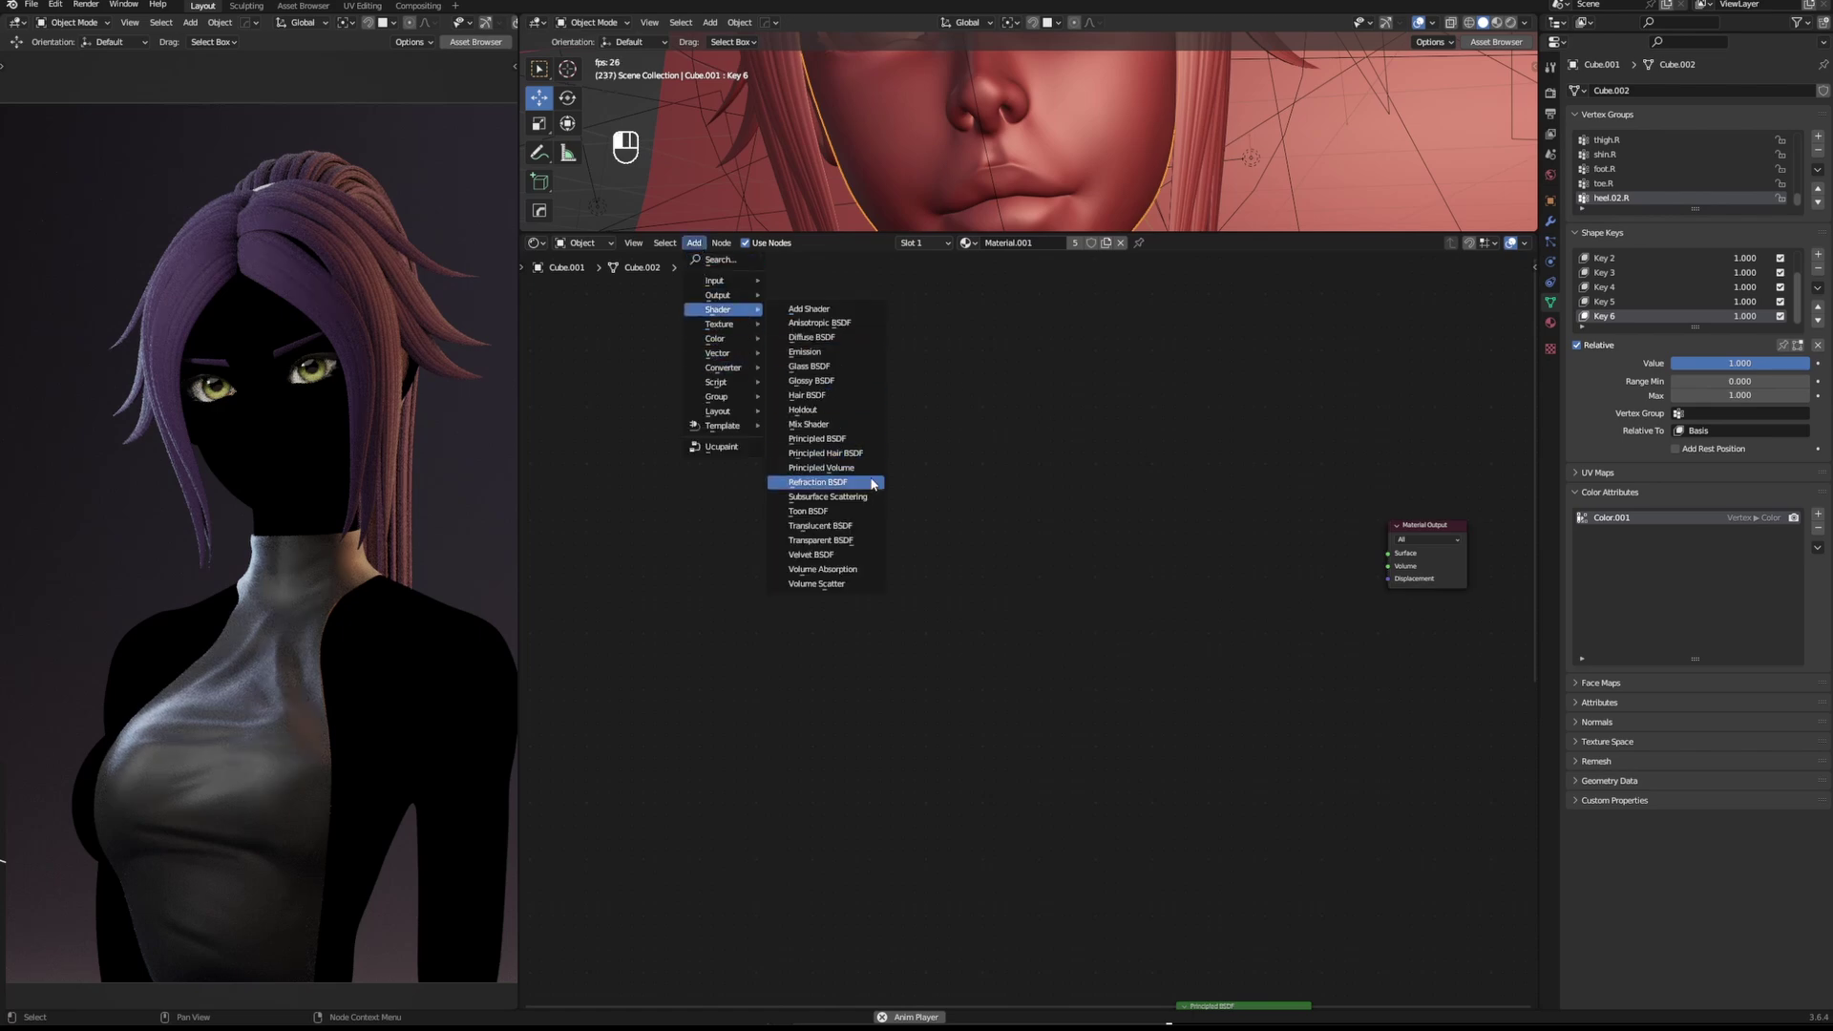
left_click(858, 439)
left_click(1189, 507)
left_click(1189, 507, "ctrl+shift")
Duplicate the old Mix node and place the copy beside the new Principled BSDF.
middle_click_drag(982, 637, 916, 564, "shift")
scroll(917, 564, "up", 4)
middle_click_drag(937, 469, 985, 494, "shift")
scroll(985, 494, "down", 3)
scroll(965, 611, "down", 2)
middle_click_drag(941, 736, 1002, 627)
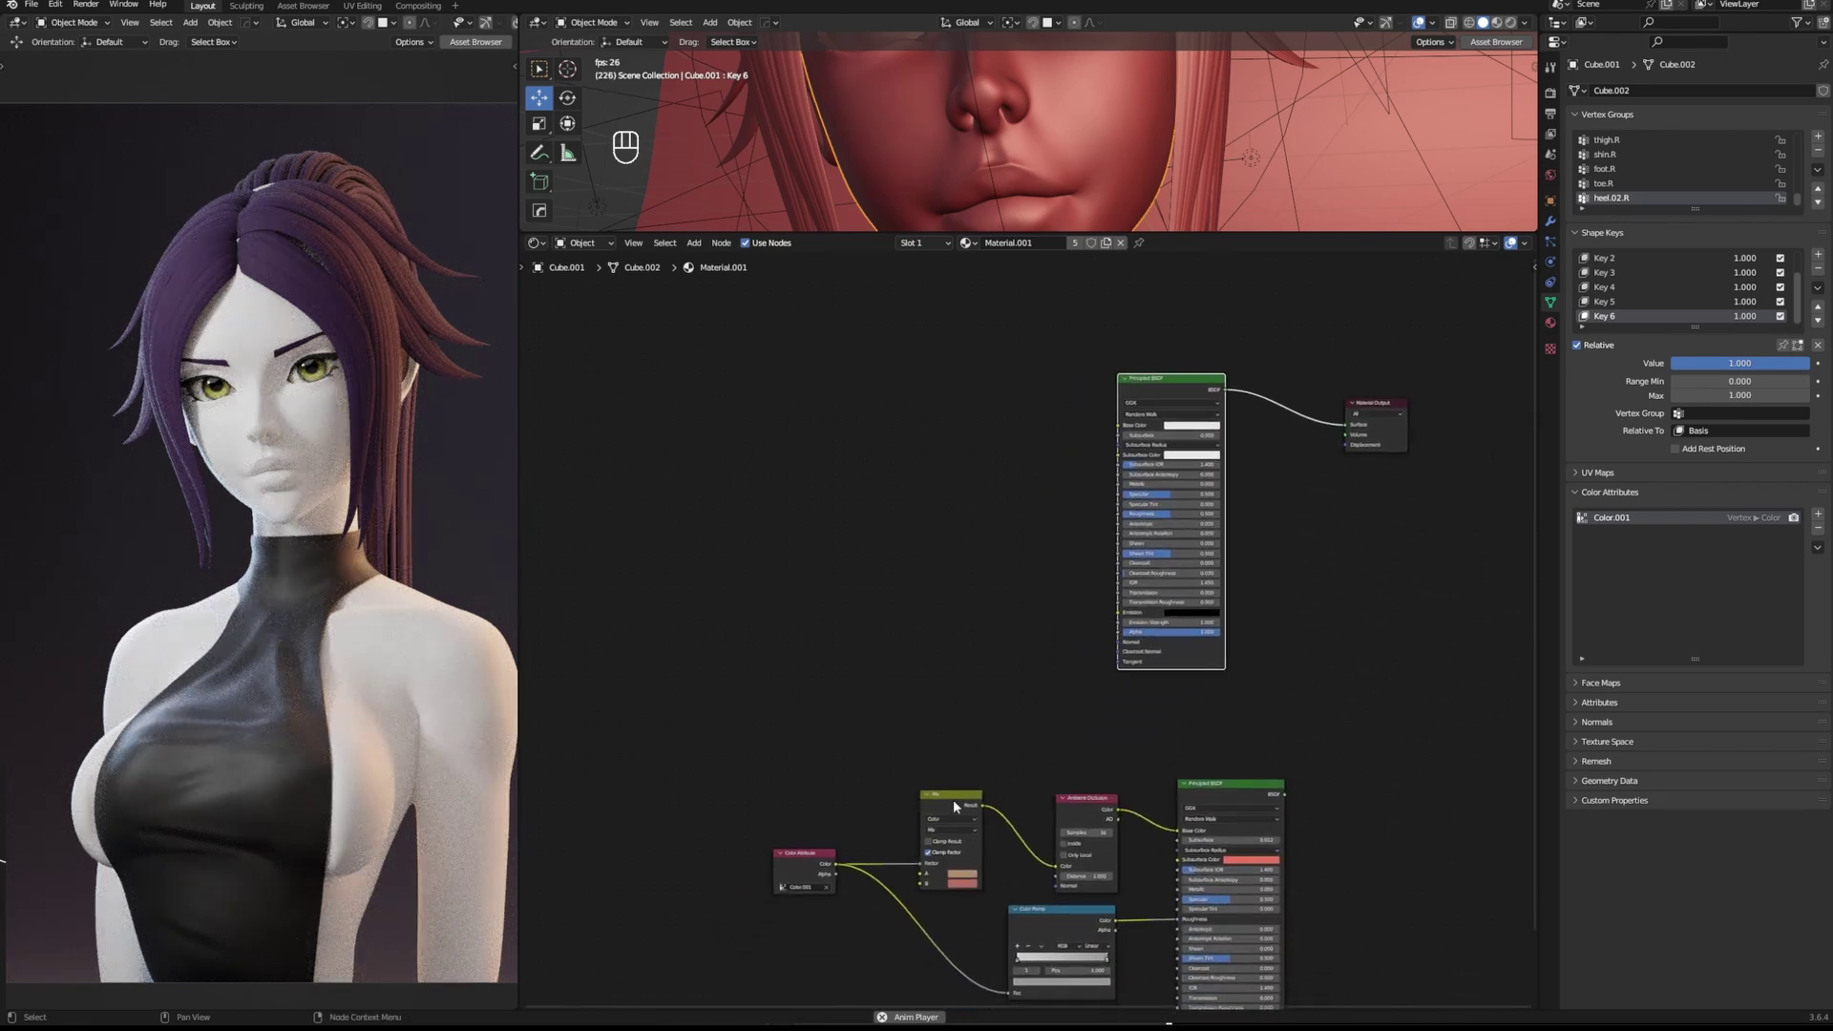
key("shift+d")
left_click(958, 399)
Connect the duplicated Mix node's Result to the new shader's Base Color and set its Factor to 0.
scroll(1103, 396, "up", 3)
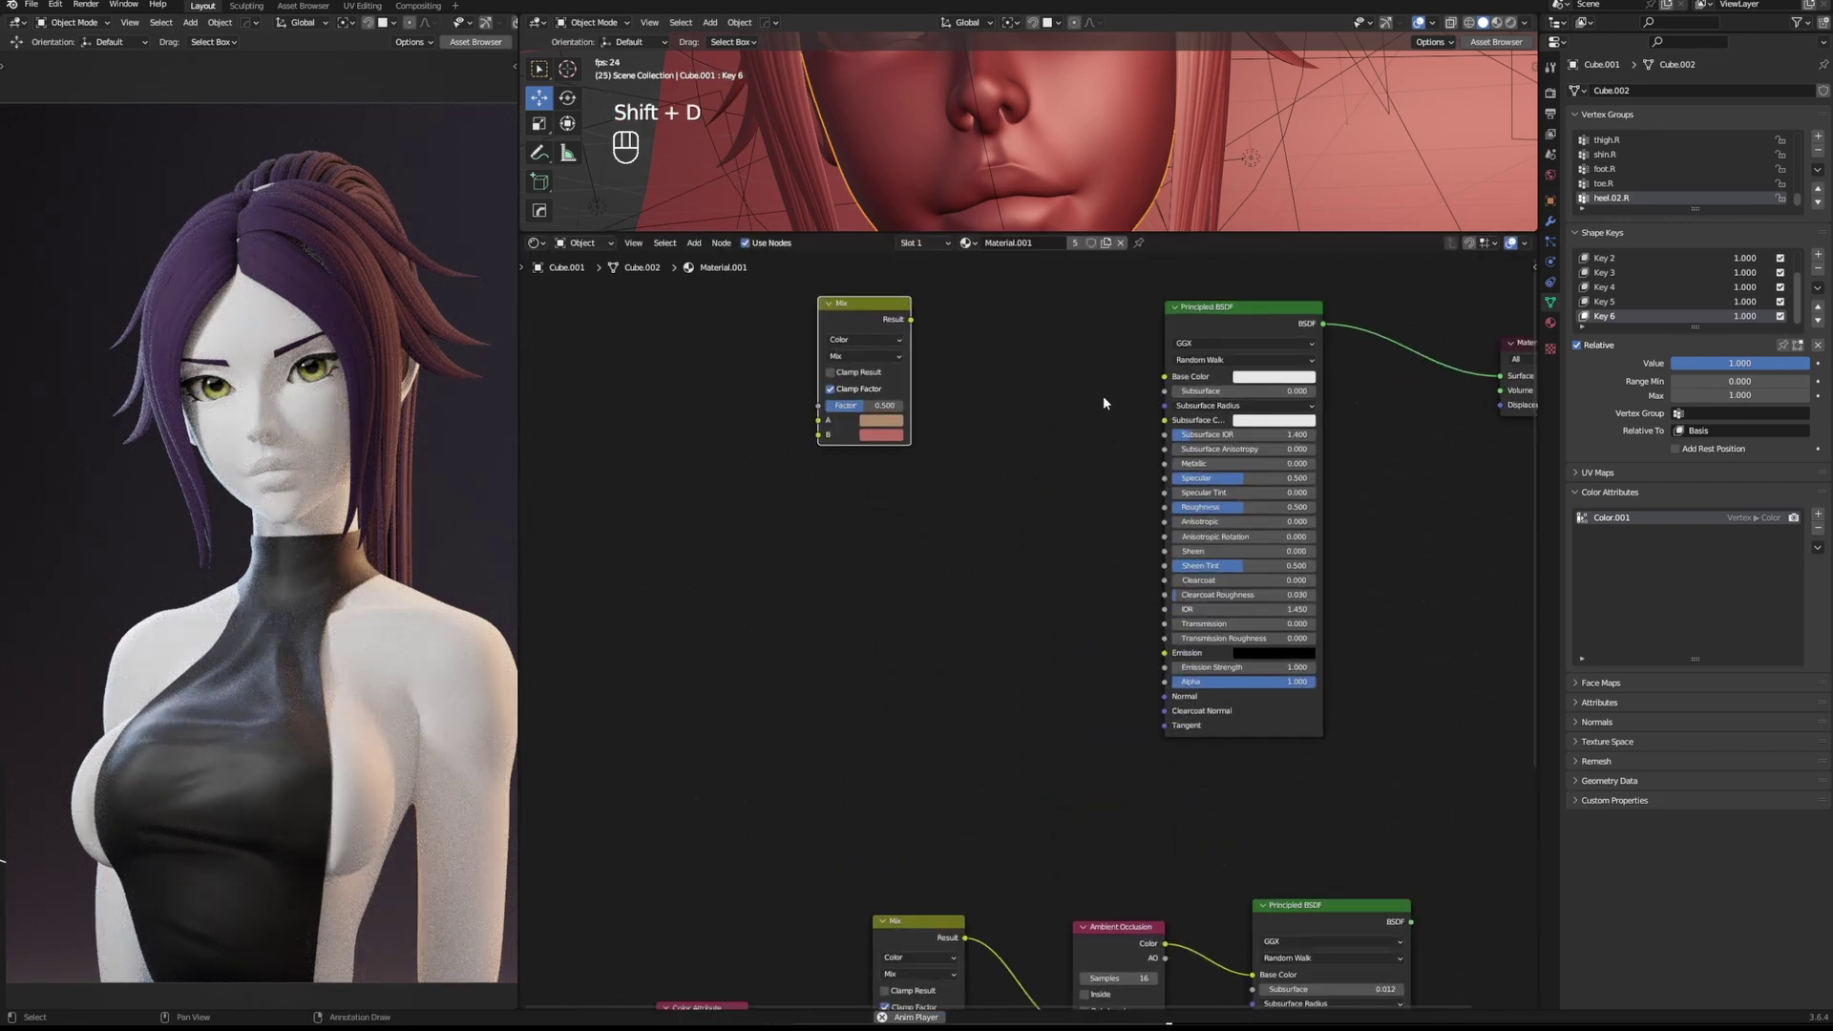
middle_click_drag(1016, 325, 969, 452)
scroll(970, 471, "up", 2)
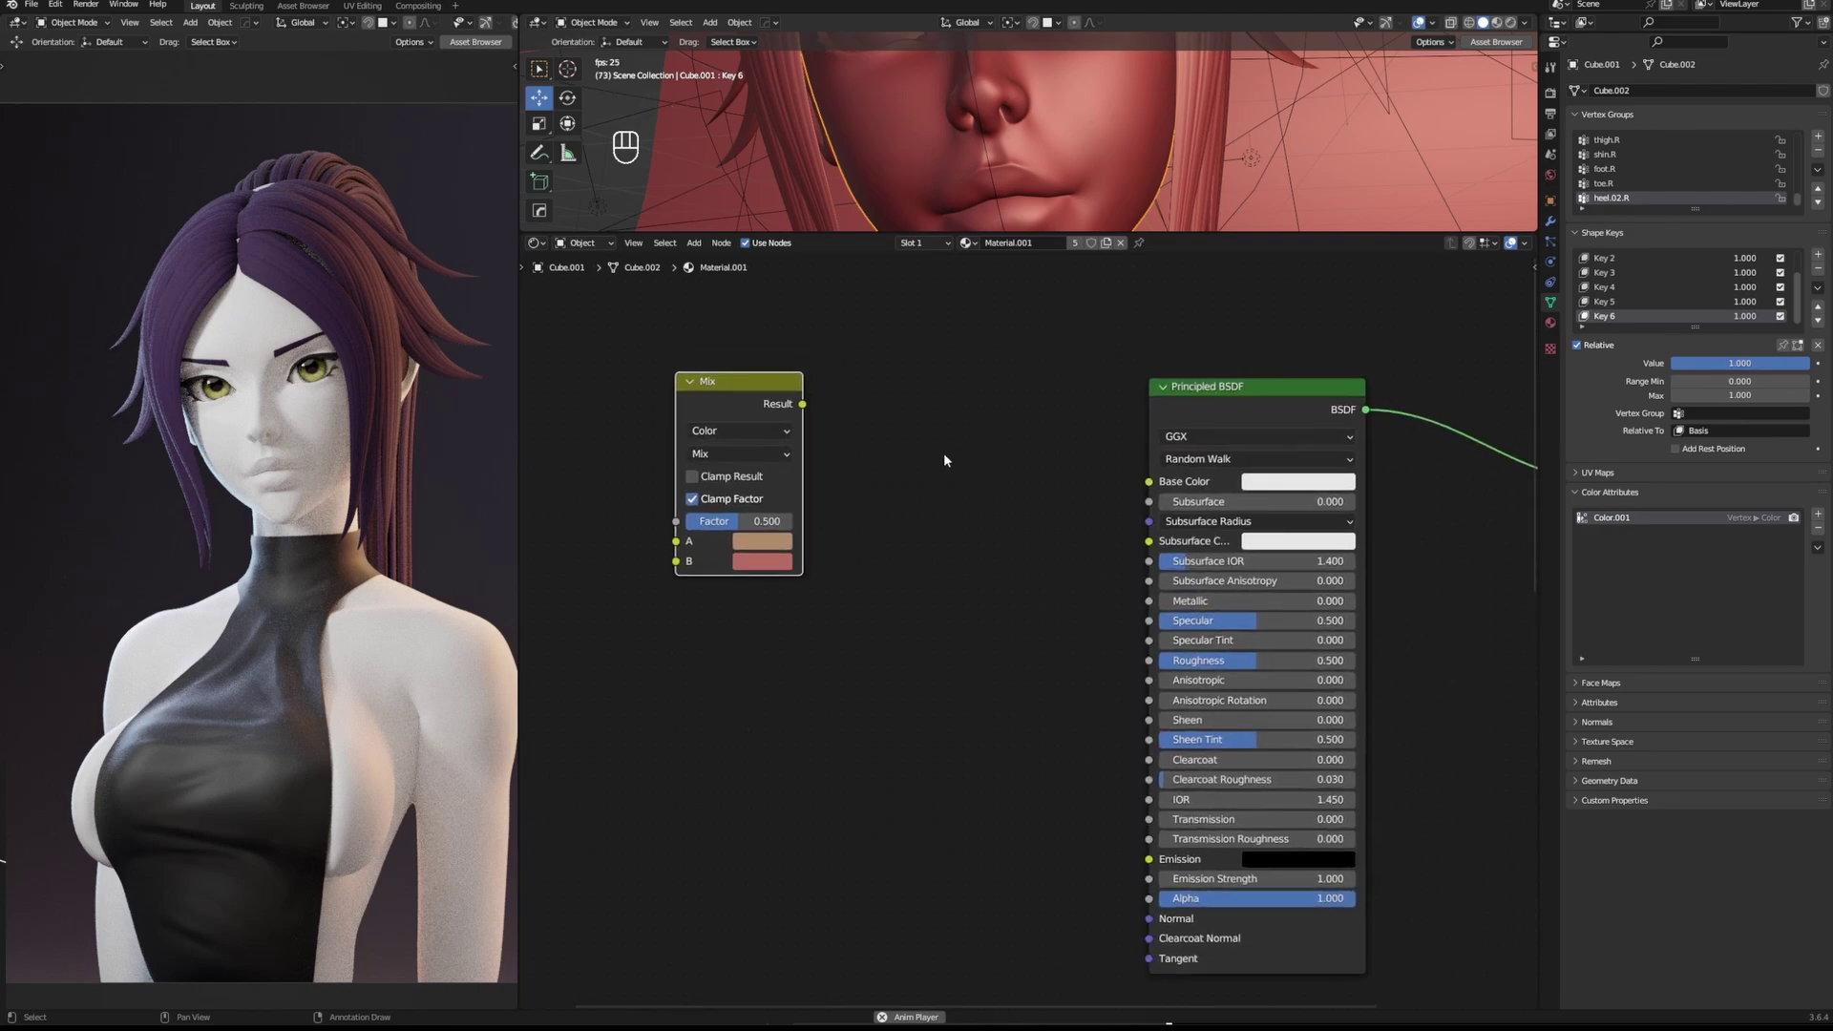
left_click_drag(802, 404, 1149, 481)
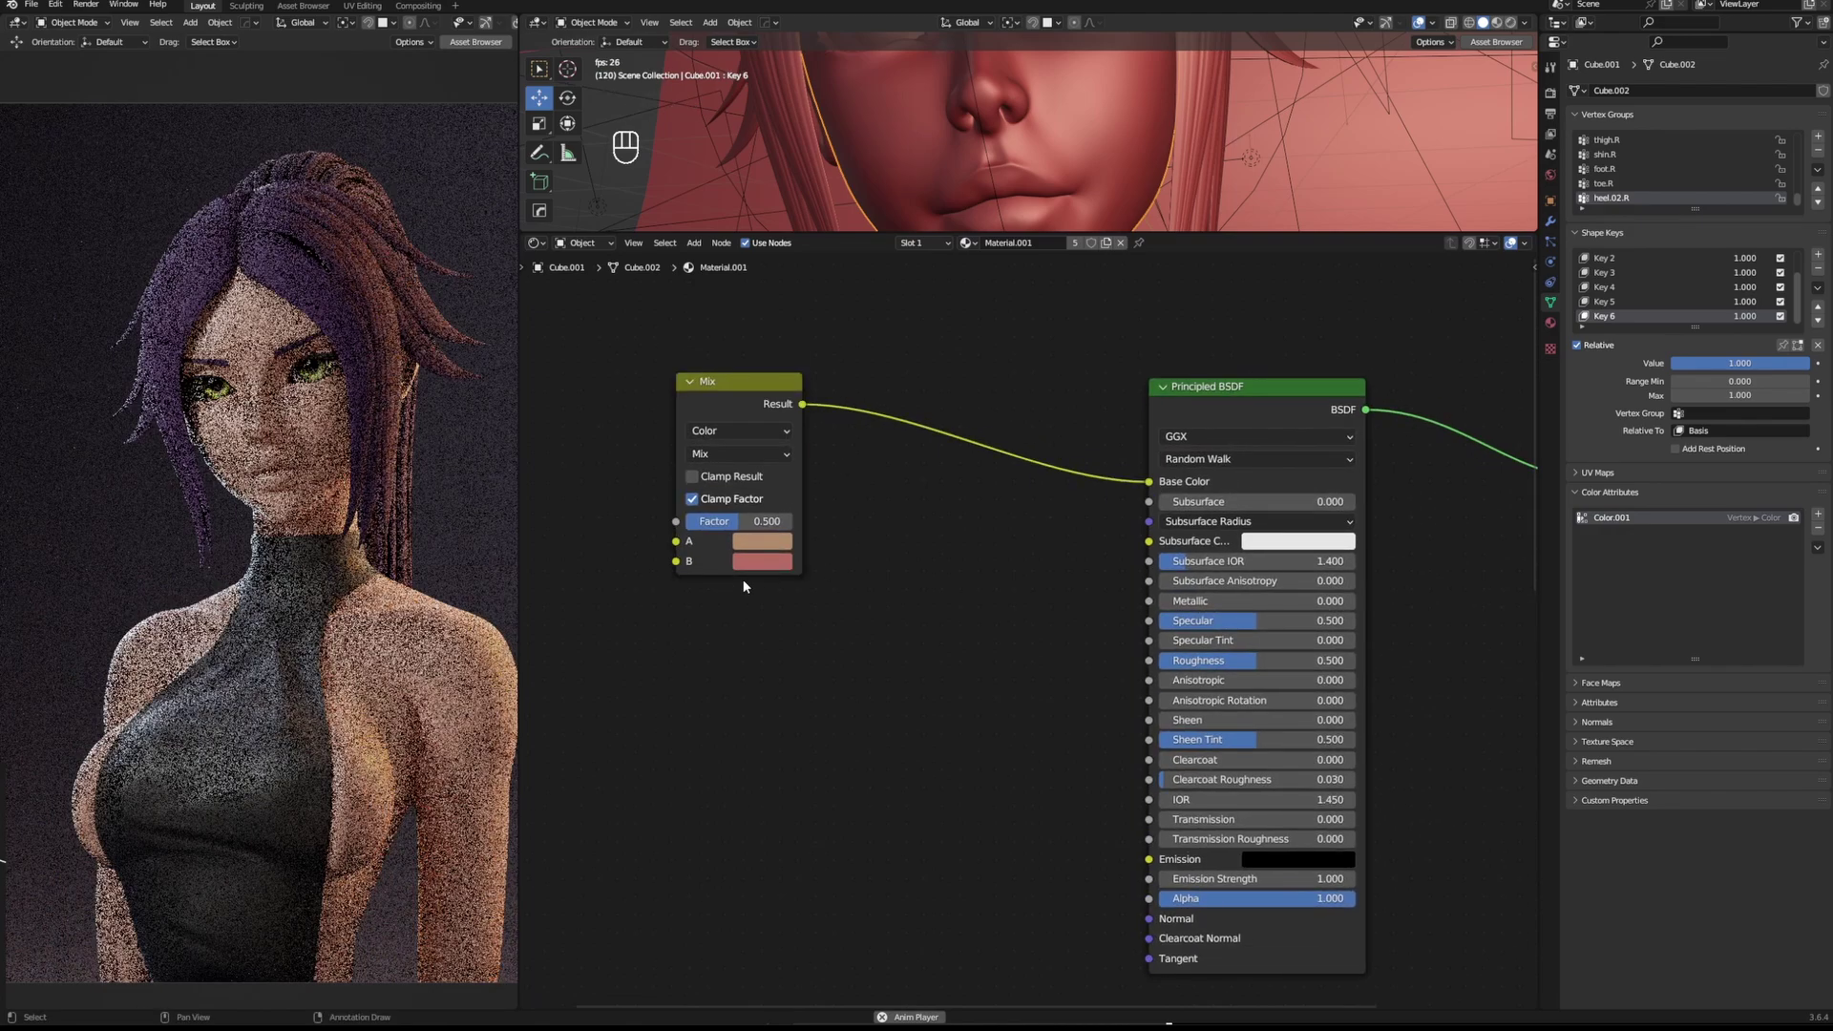
left_click_drag(764, 522, 685, 522)
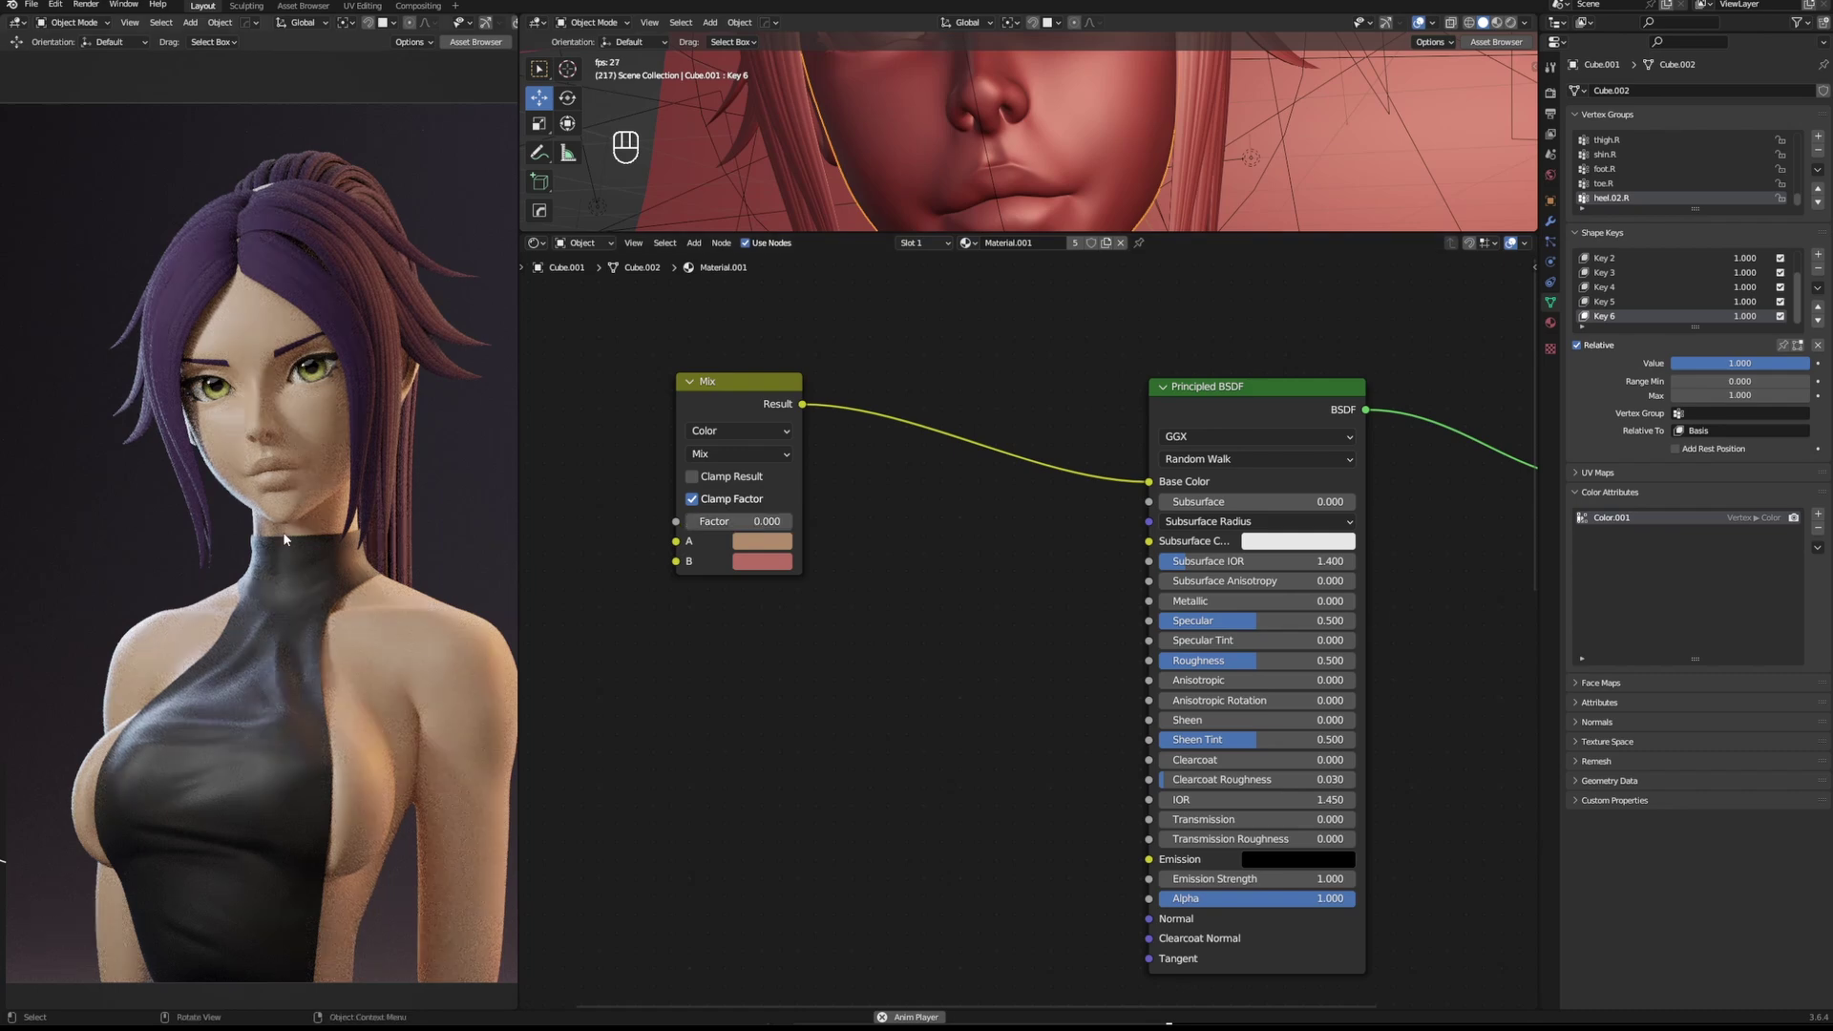
Add a Color Attribute node in front of the Mix node.
middle_click_drag(960, 563, 1091, 575)
scroll(929, 597, "up", 3)
scroll(1091, 575, "down", 2)
key("shift+a")
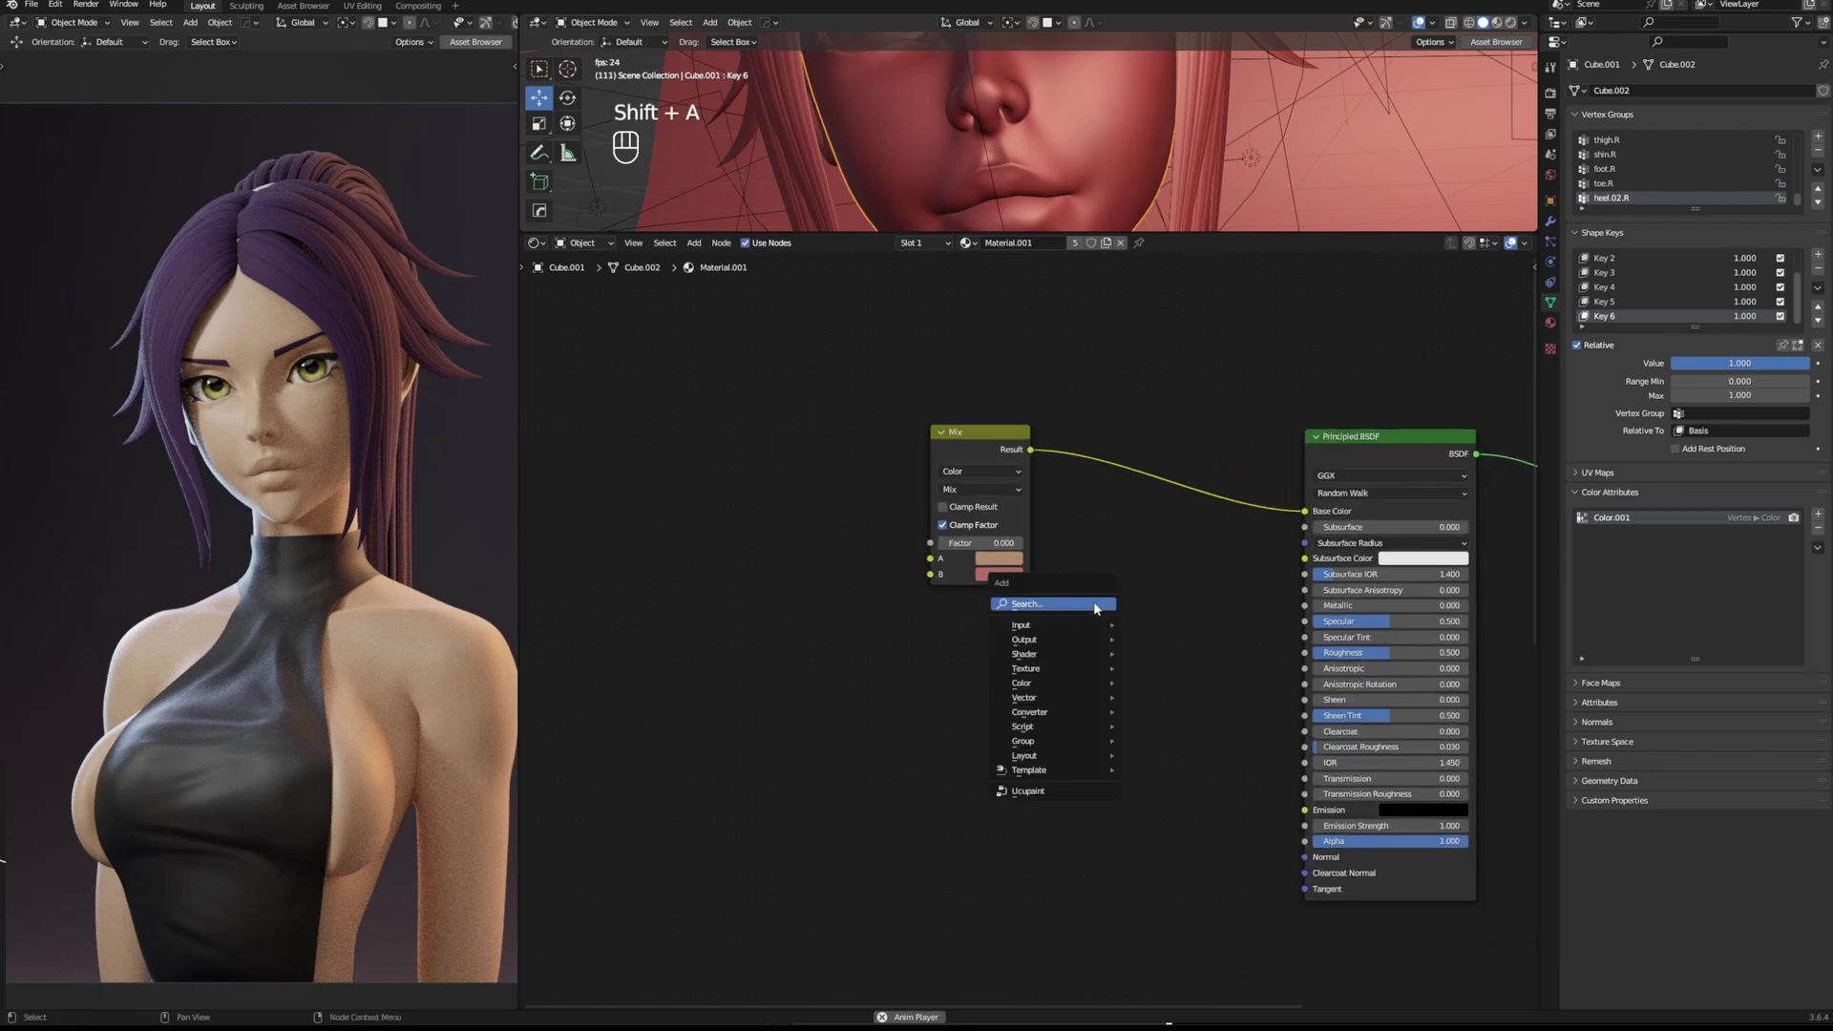
type("color")
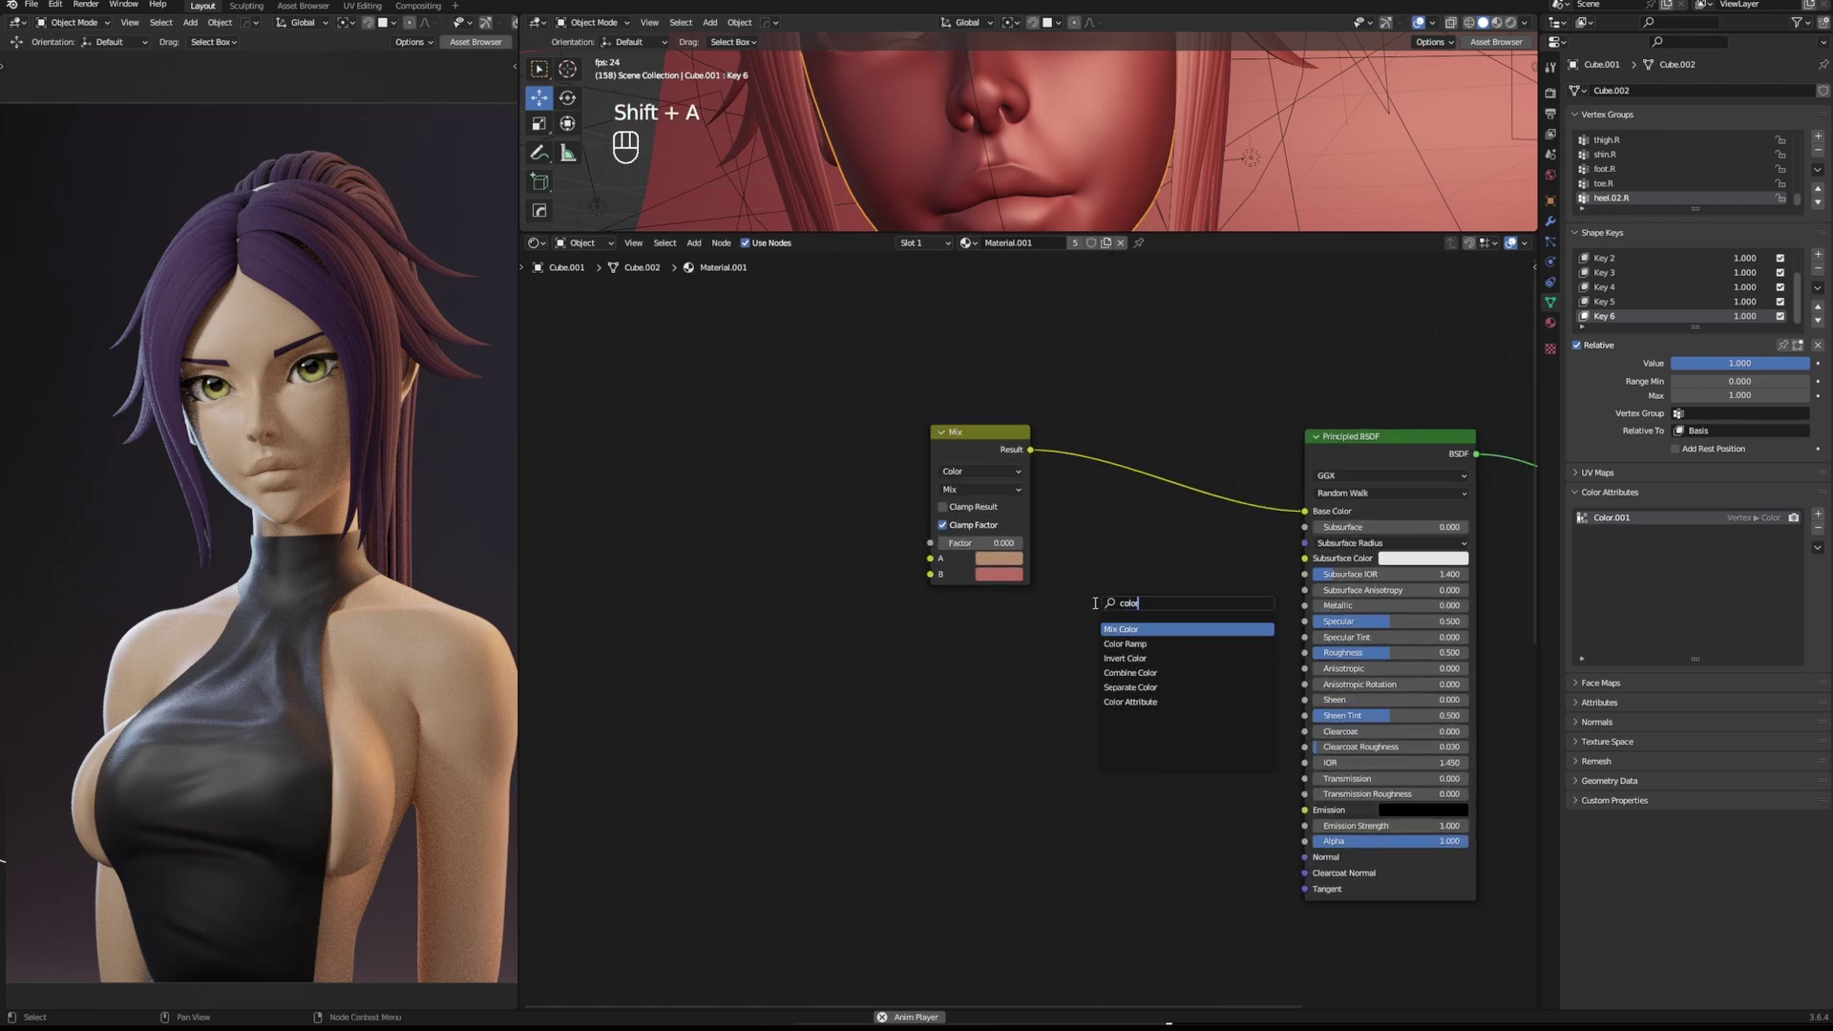
left_click(1130, 702)
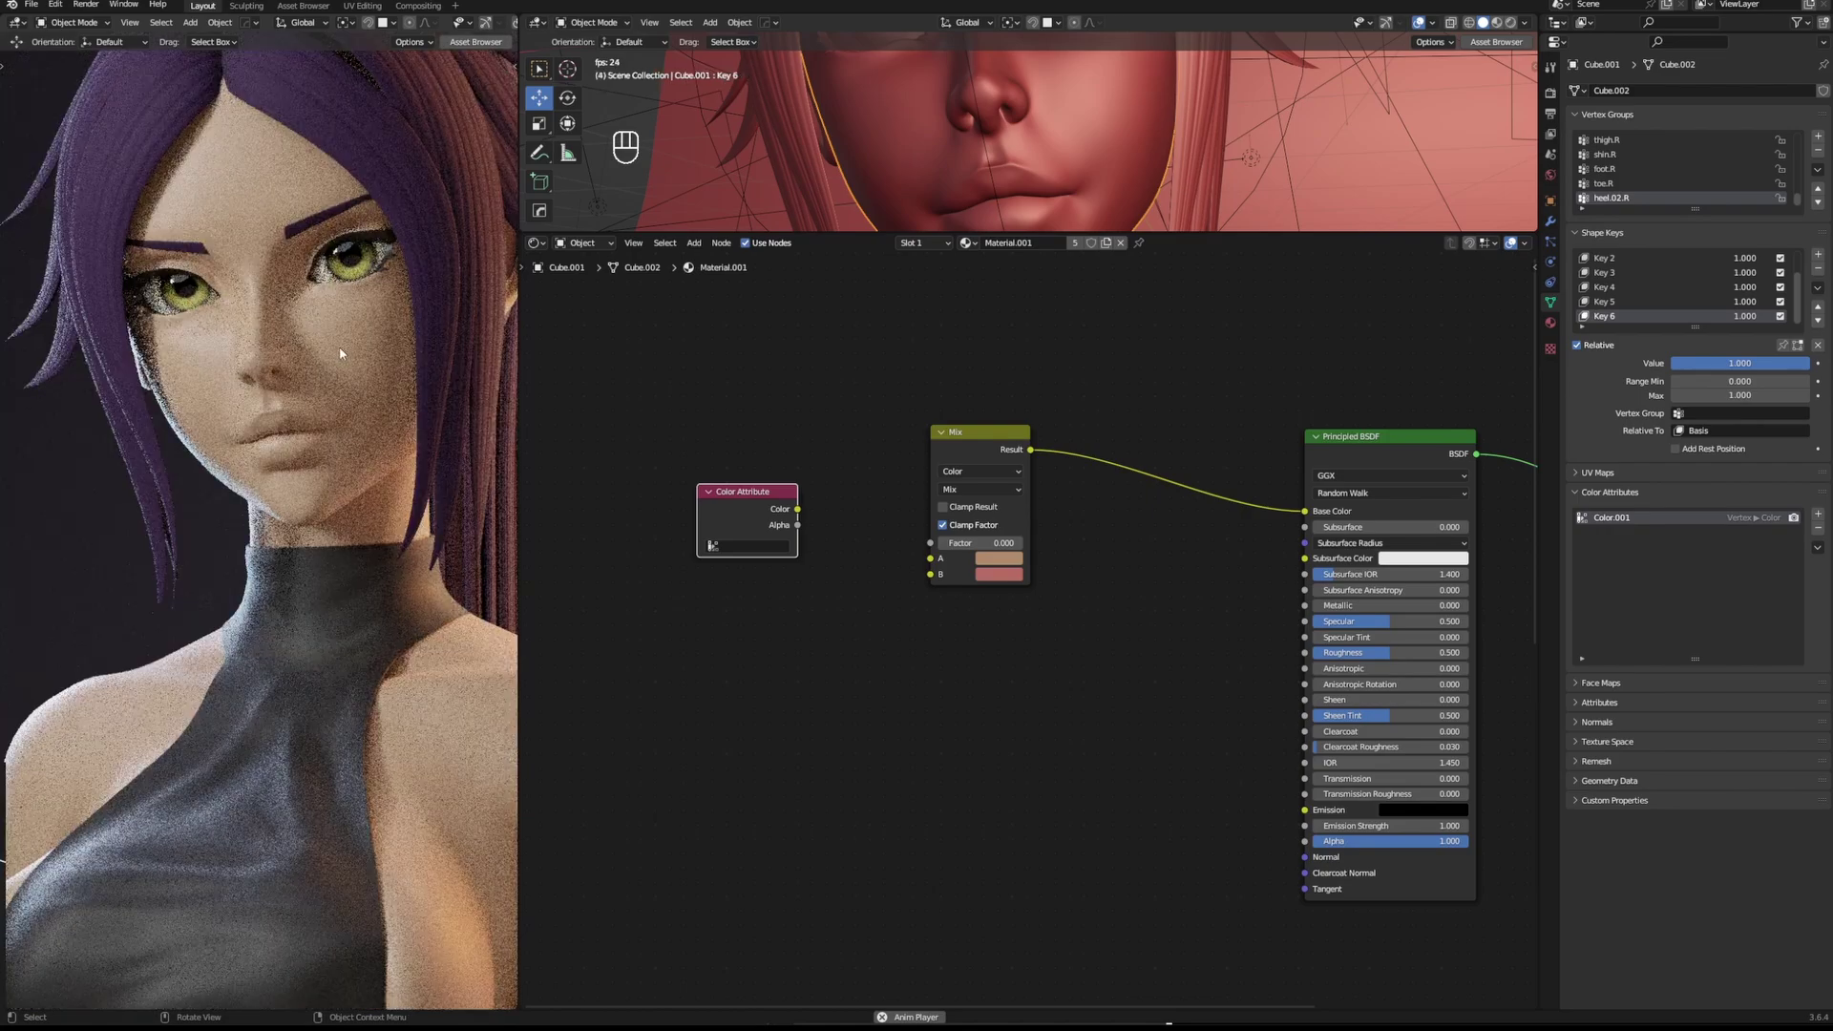
Inspect the face's existing vertex colors in Vertex Paint mode, and return to Object Mode.
key("ctrl+Tab")
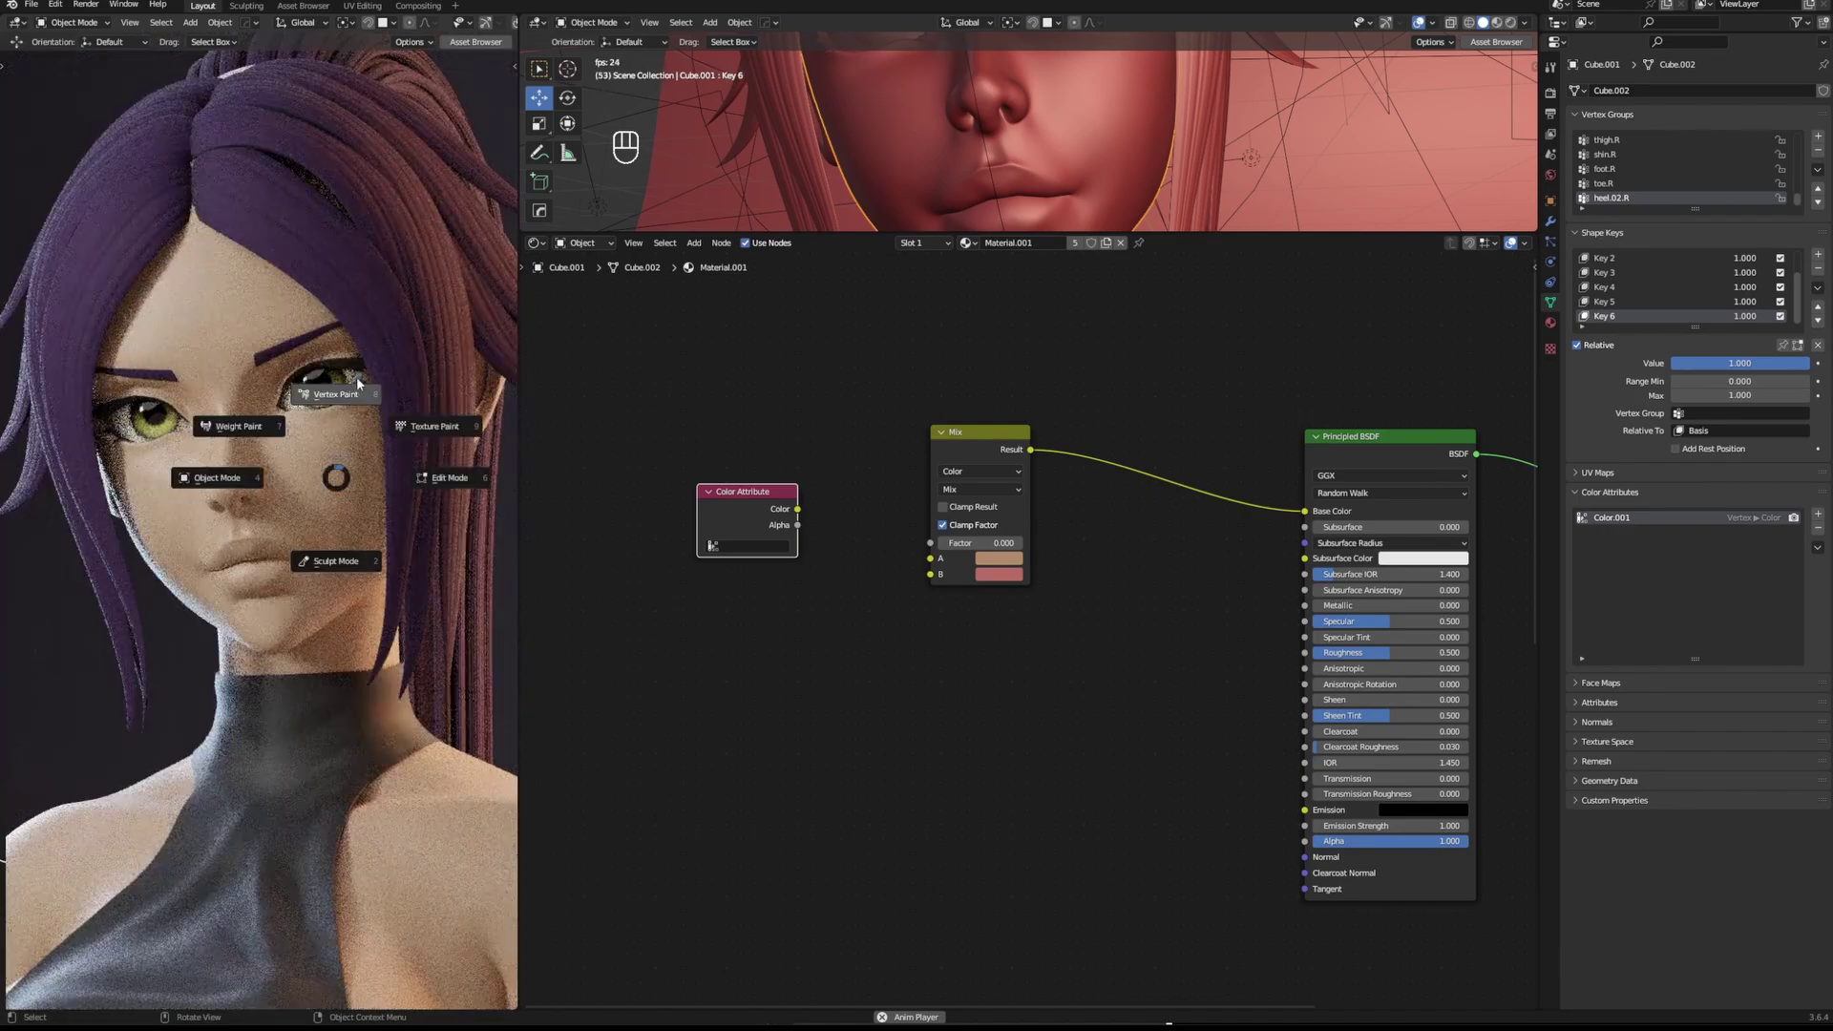
left_click(357, 376)
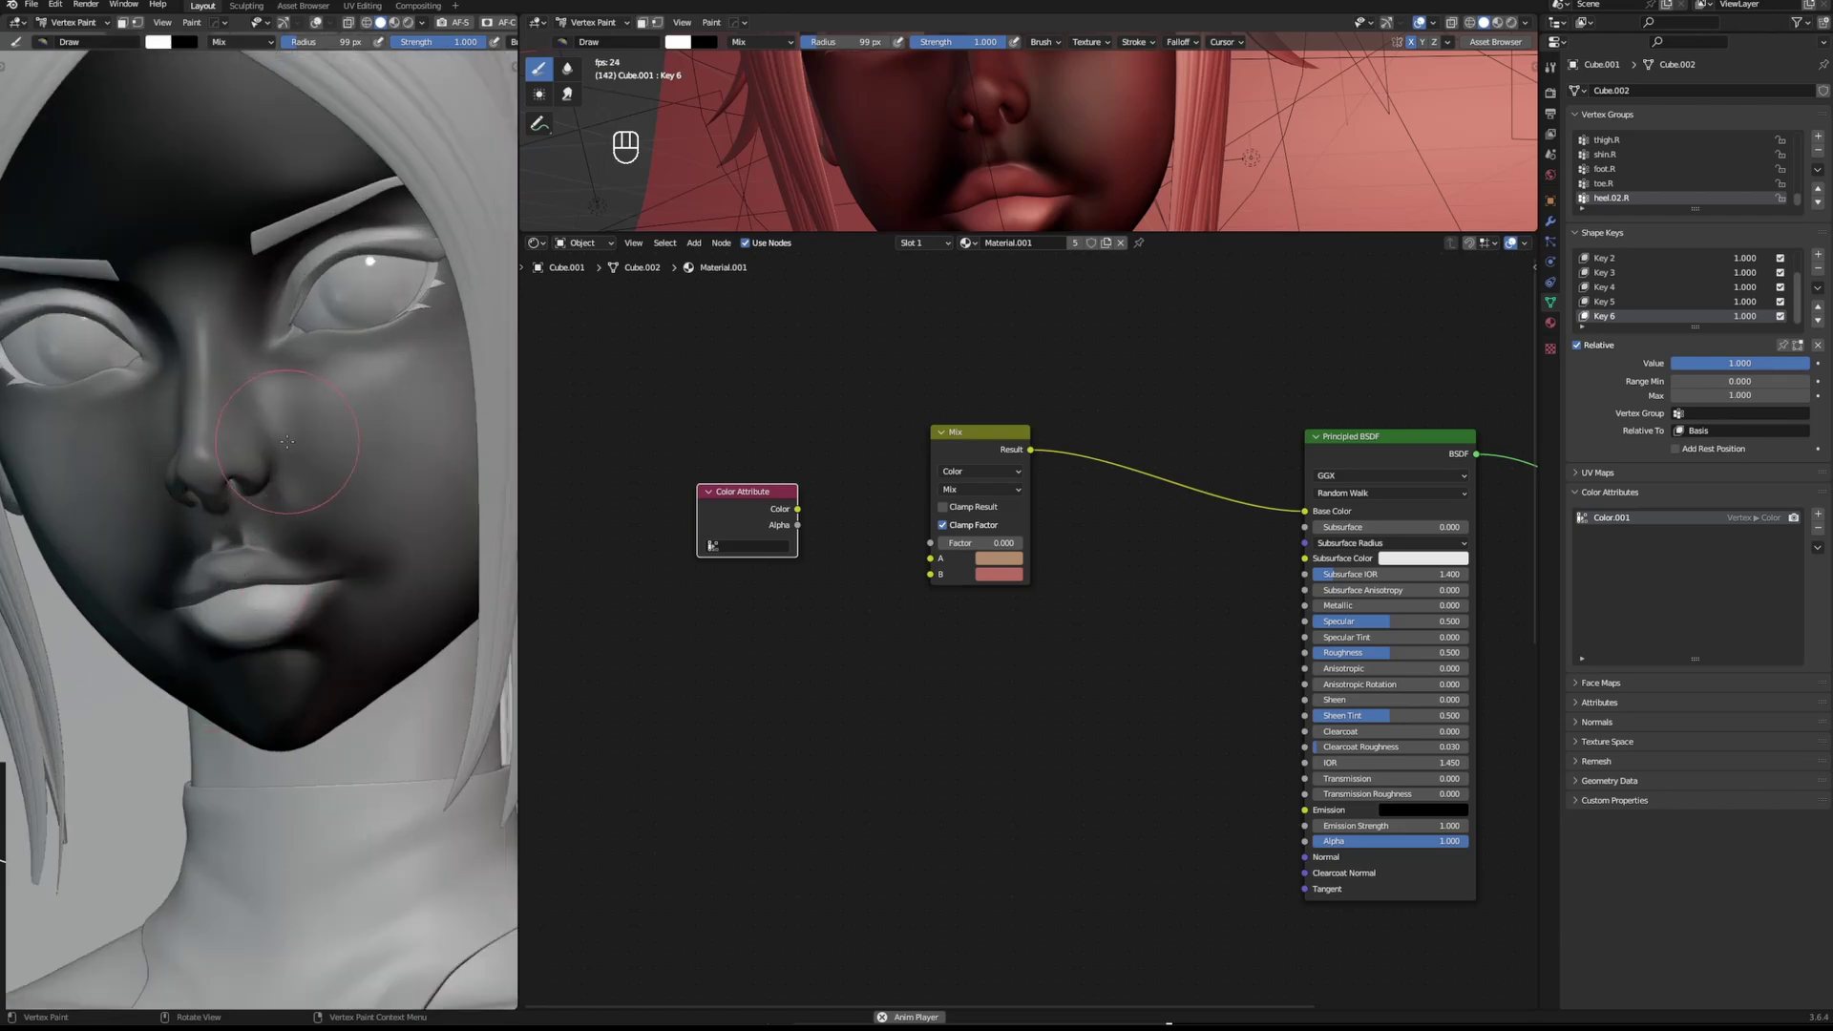
key("ctrl+Tab")
left_click(265, 389)
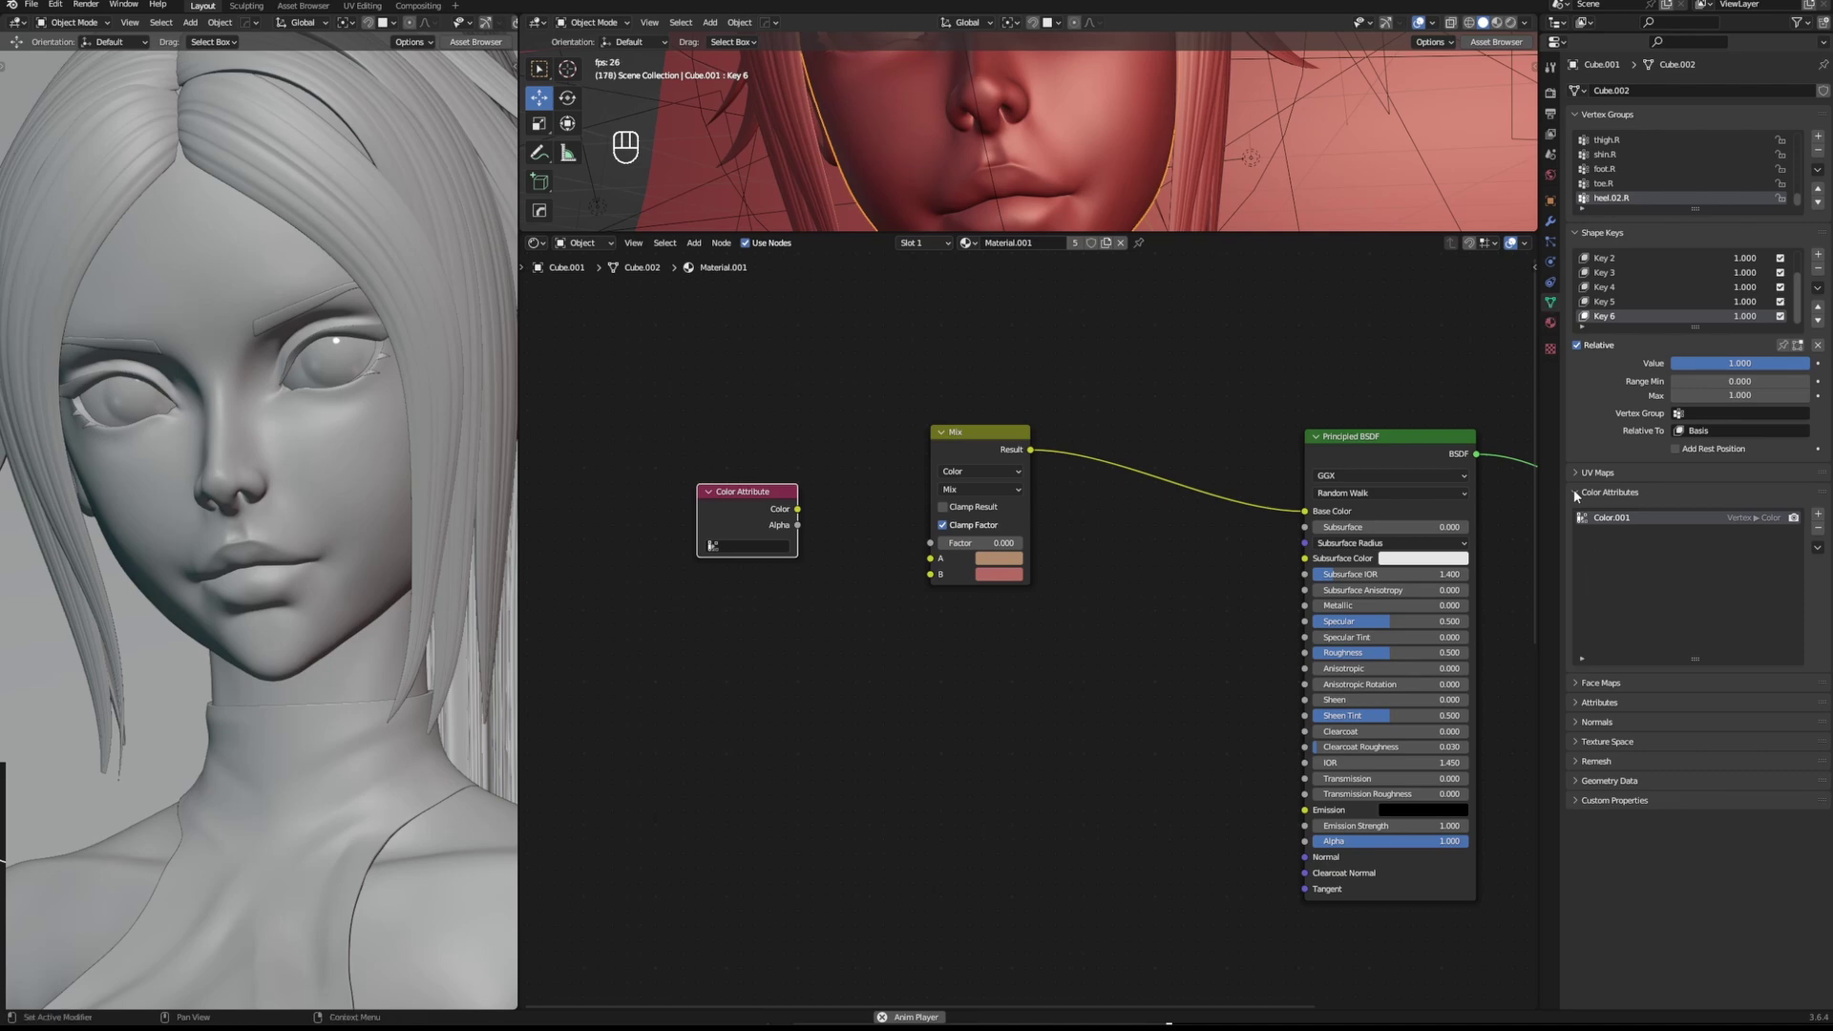
Add a black color attribute named Color with the Vertex domain, and enter Vertex Paint mode.
left_click(1819, 516)
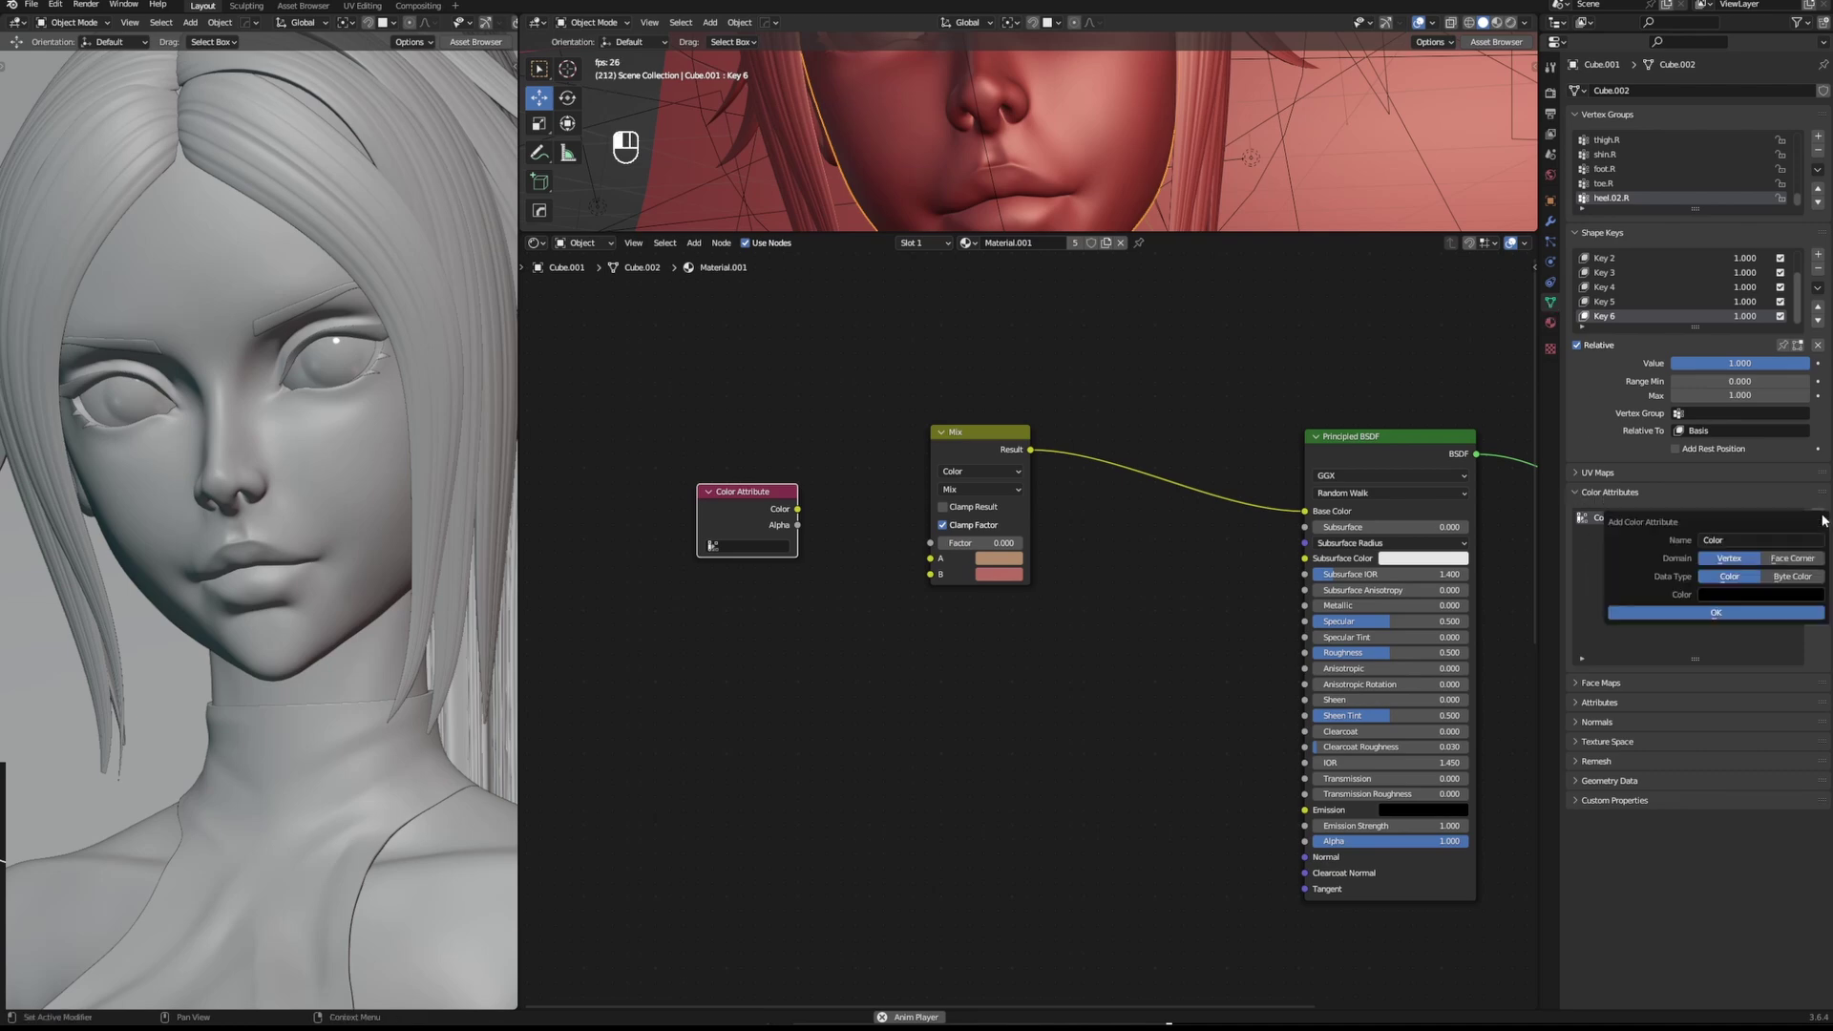
left_click(1716, 611)
key("ctrl+Tab")
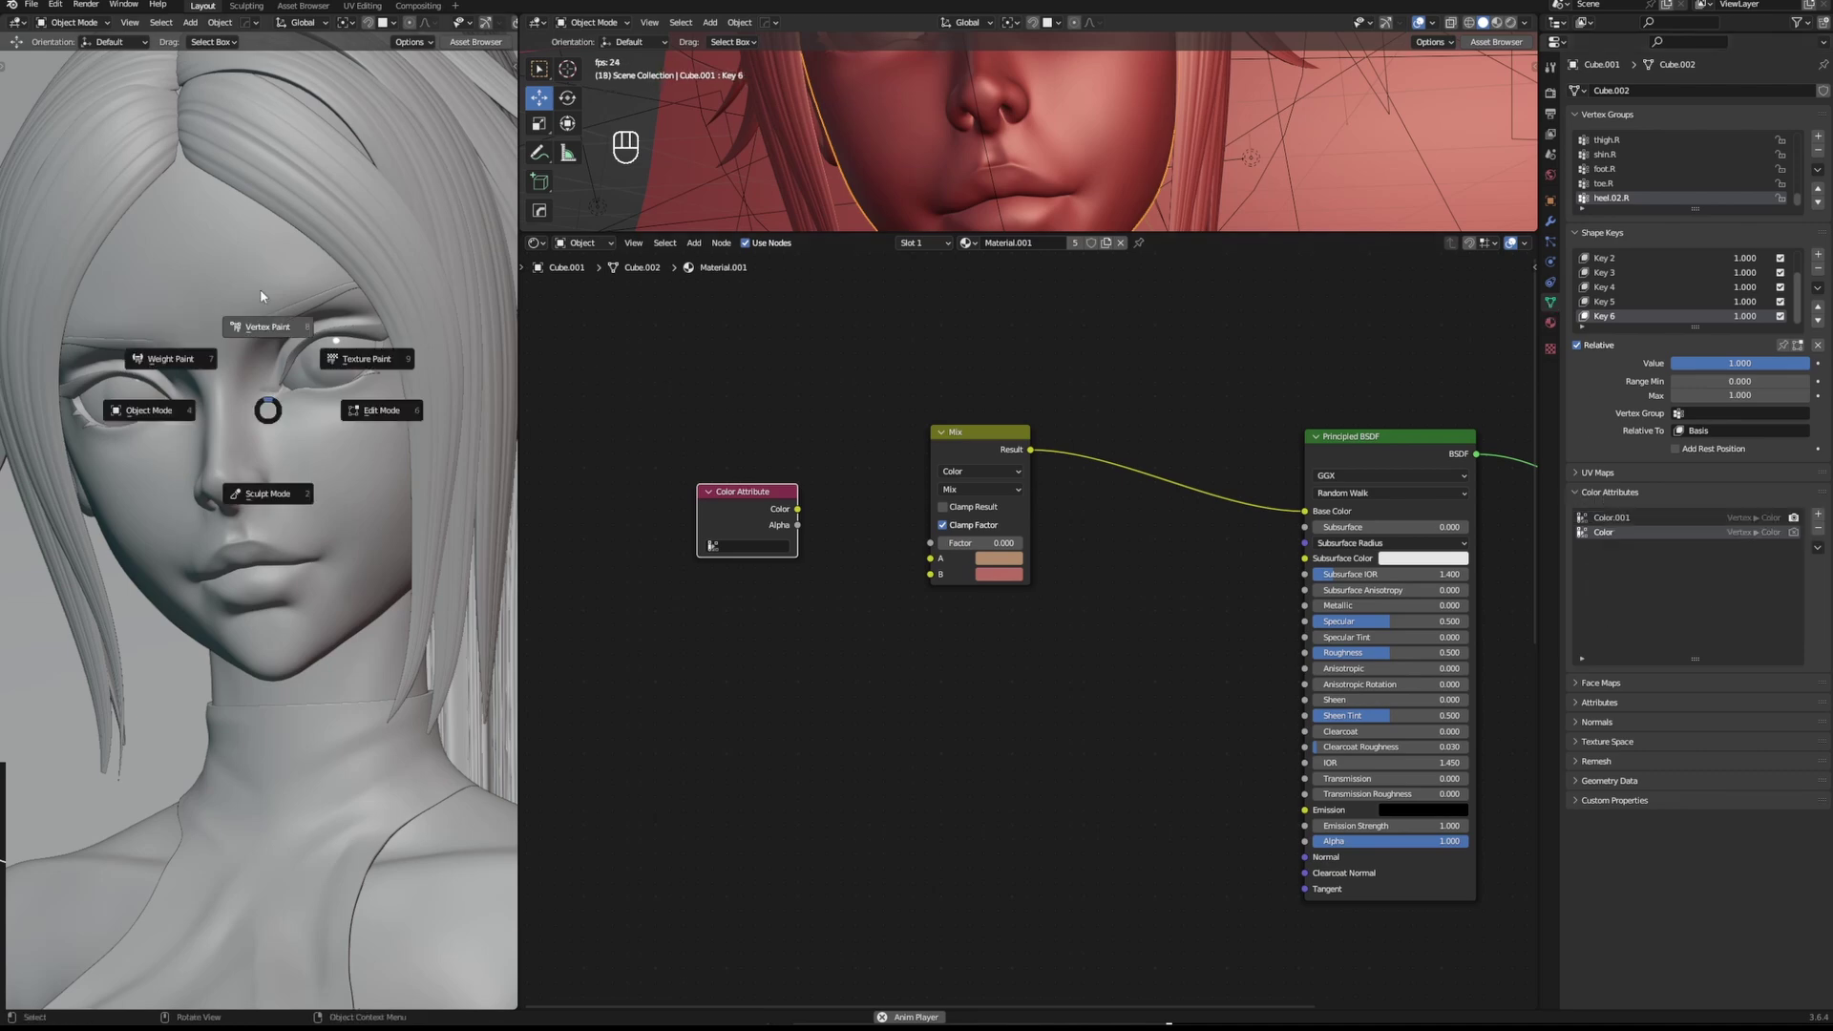
left_click(260, 296)
Paint white on both cheeks and trim the patches with black using a 63 px brush.
scroll(286, 362, "up", 3)
left_click_drag(368, 372, 377, 409)
key("f")
mouse_move(420, 488)
left_mouse_down()
mouse_move(441, 563)
mouse_move(425, 659)
mouse_move(483, 582)
mouse_move(432, 376)
mouse_move(355, 325)
mouse_move(441, 473)
left_mouse_up()
key("x")
mouse_move(348, 311)
left_mouse_down()
mouse_move(339, 380)
mouse_move(409, 593)
mouse_move(369, 696)
mouse_move(389, 563)
mouse_move(348, 391)
mouse_move(367, 311)
mouse_move(463, 329)
mouse_move(540, 466)
left_mouse_up()
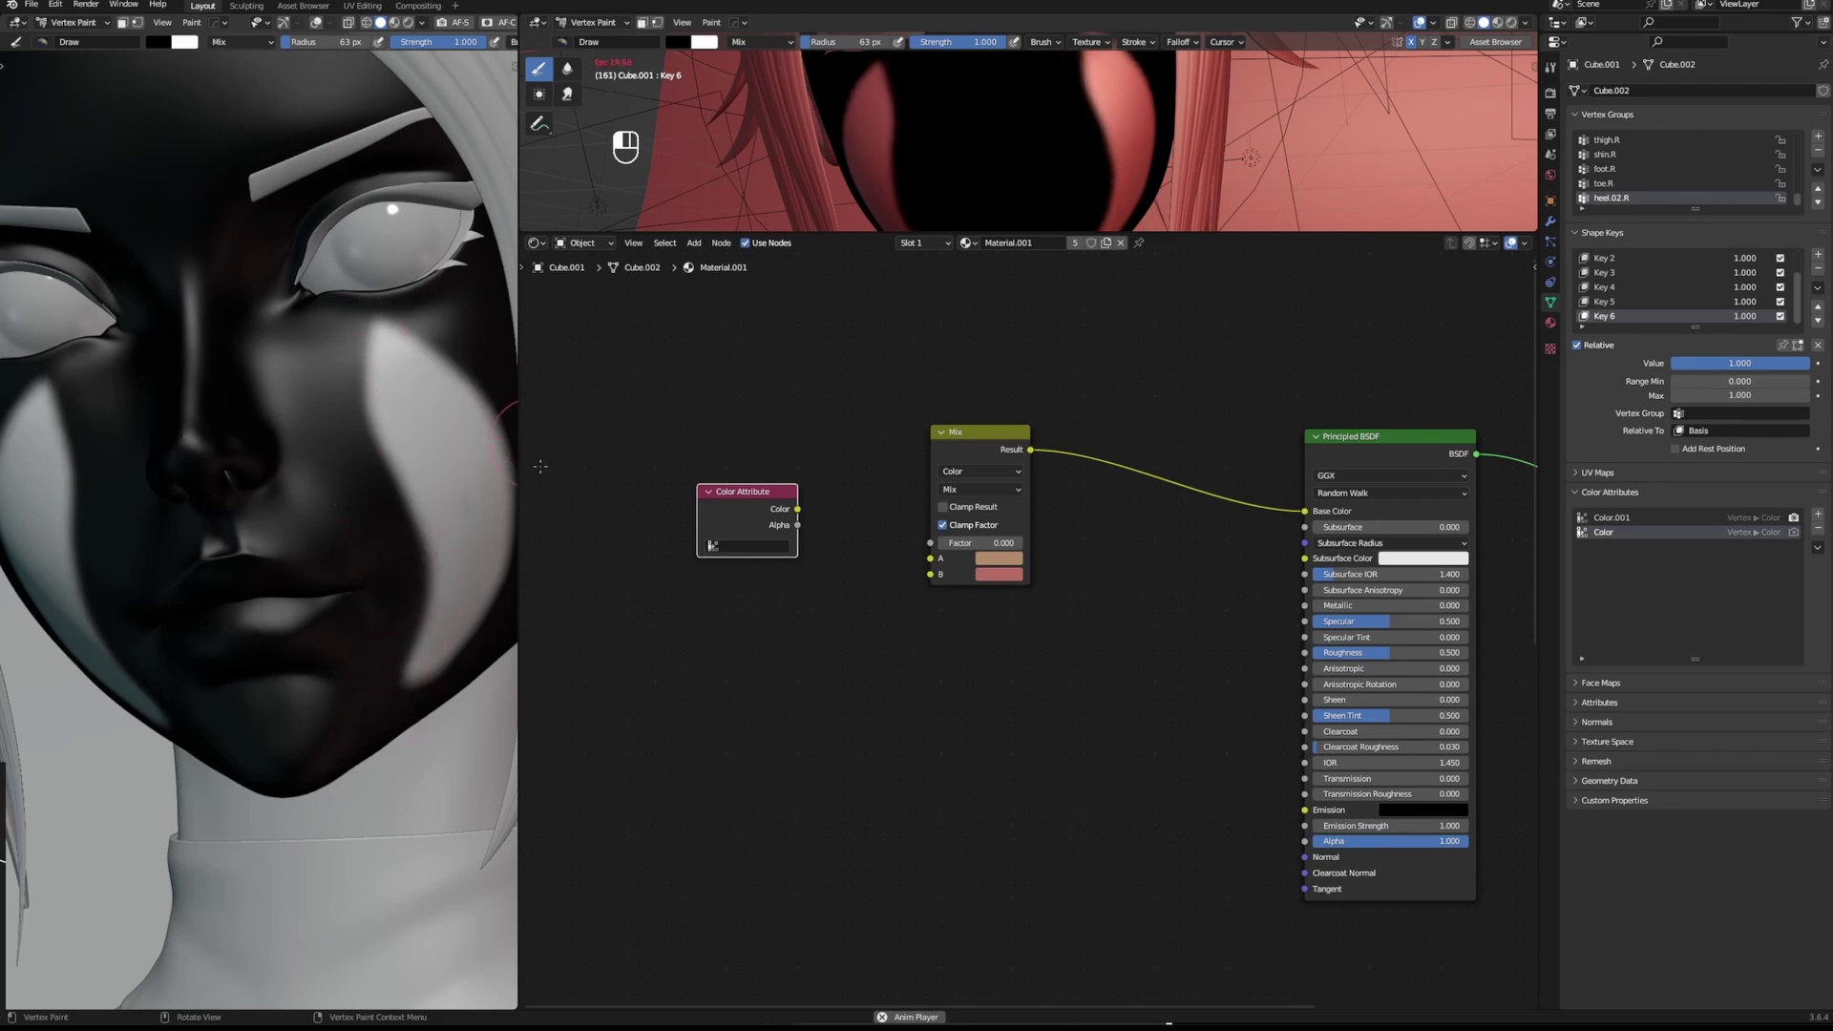
scroll(90, 442, "down", 4)
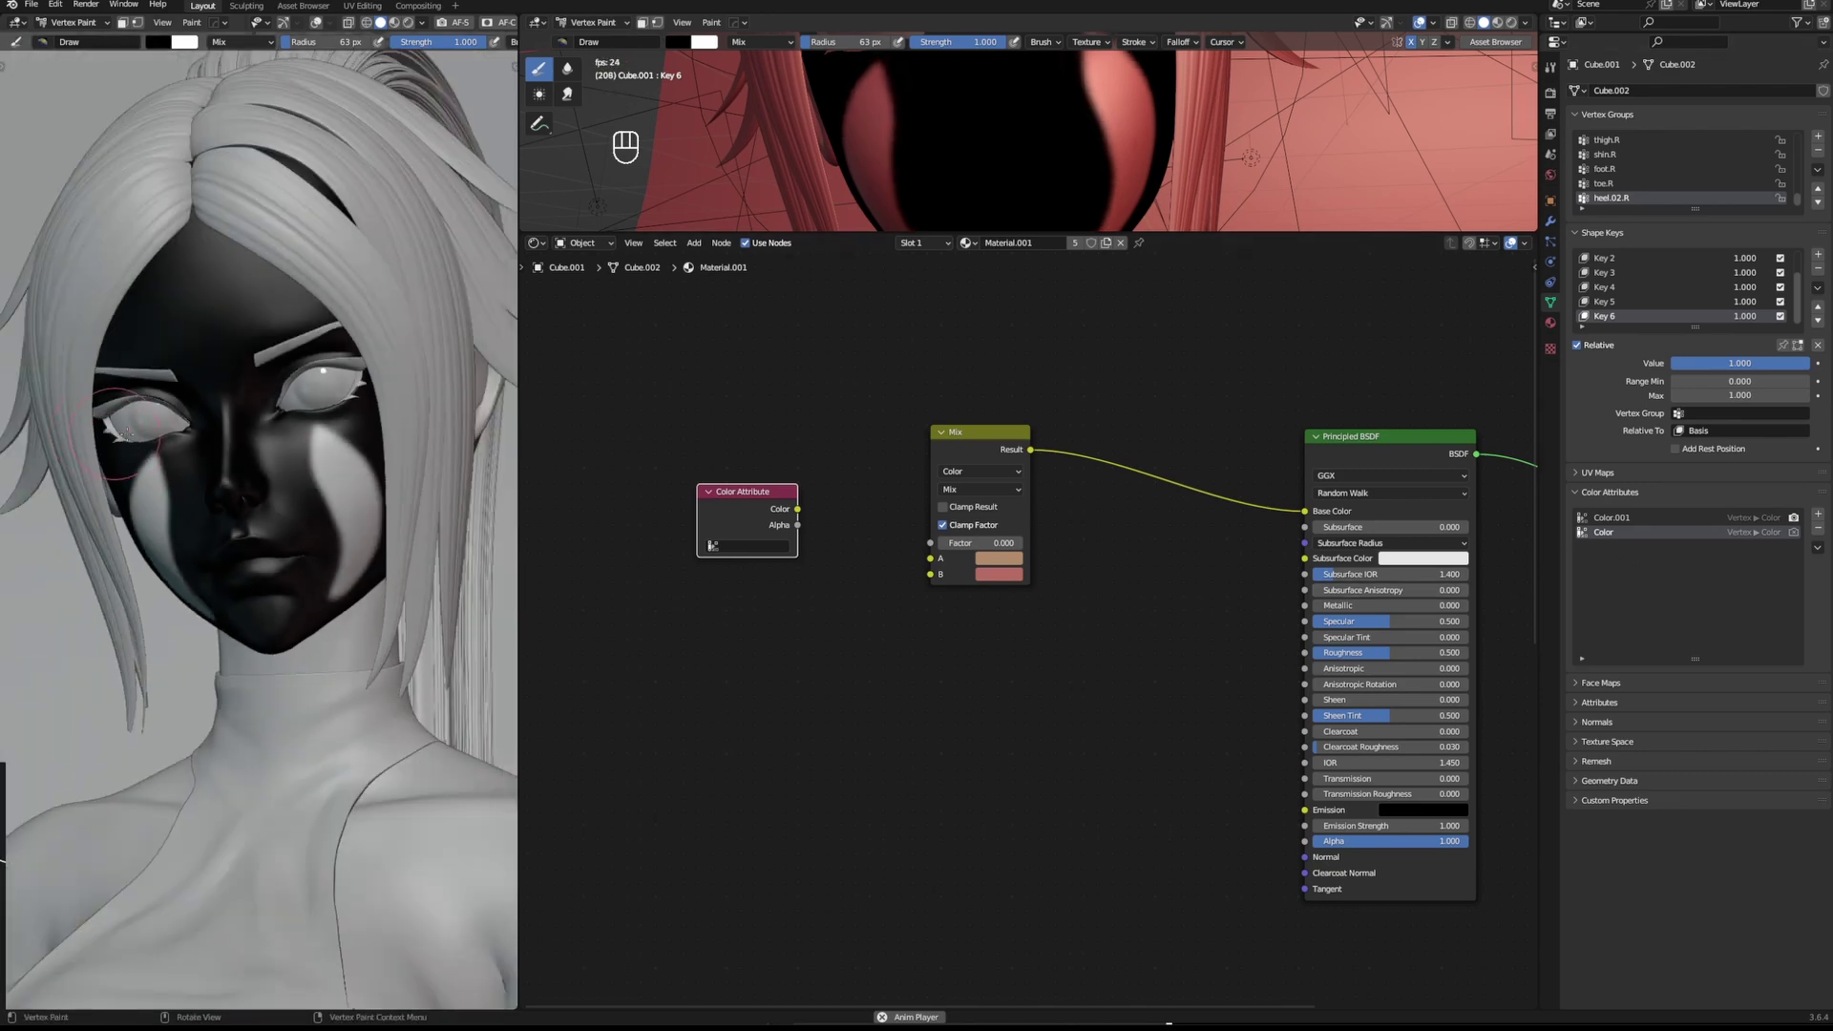
Drive the Mix node's Factor with the Color.001 attribute, and preview the face with its material in Object Mode.
key("ctrl+Tab")
left_click(928, 126)
scroll(648, 477, "up", 4)
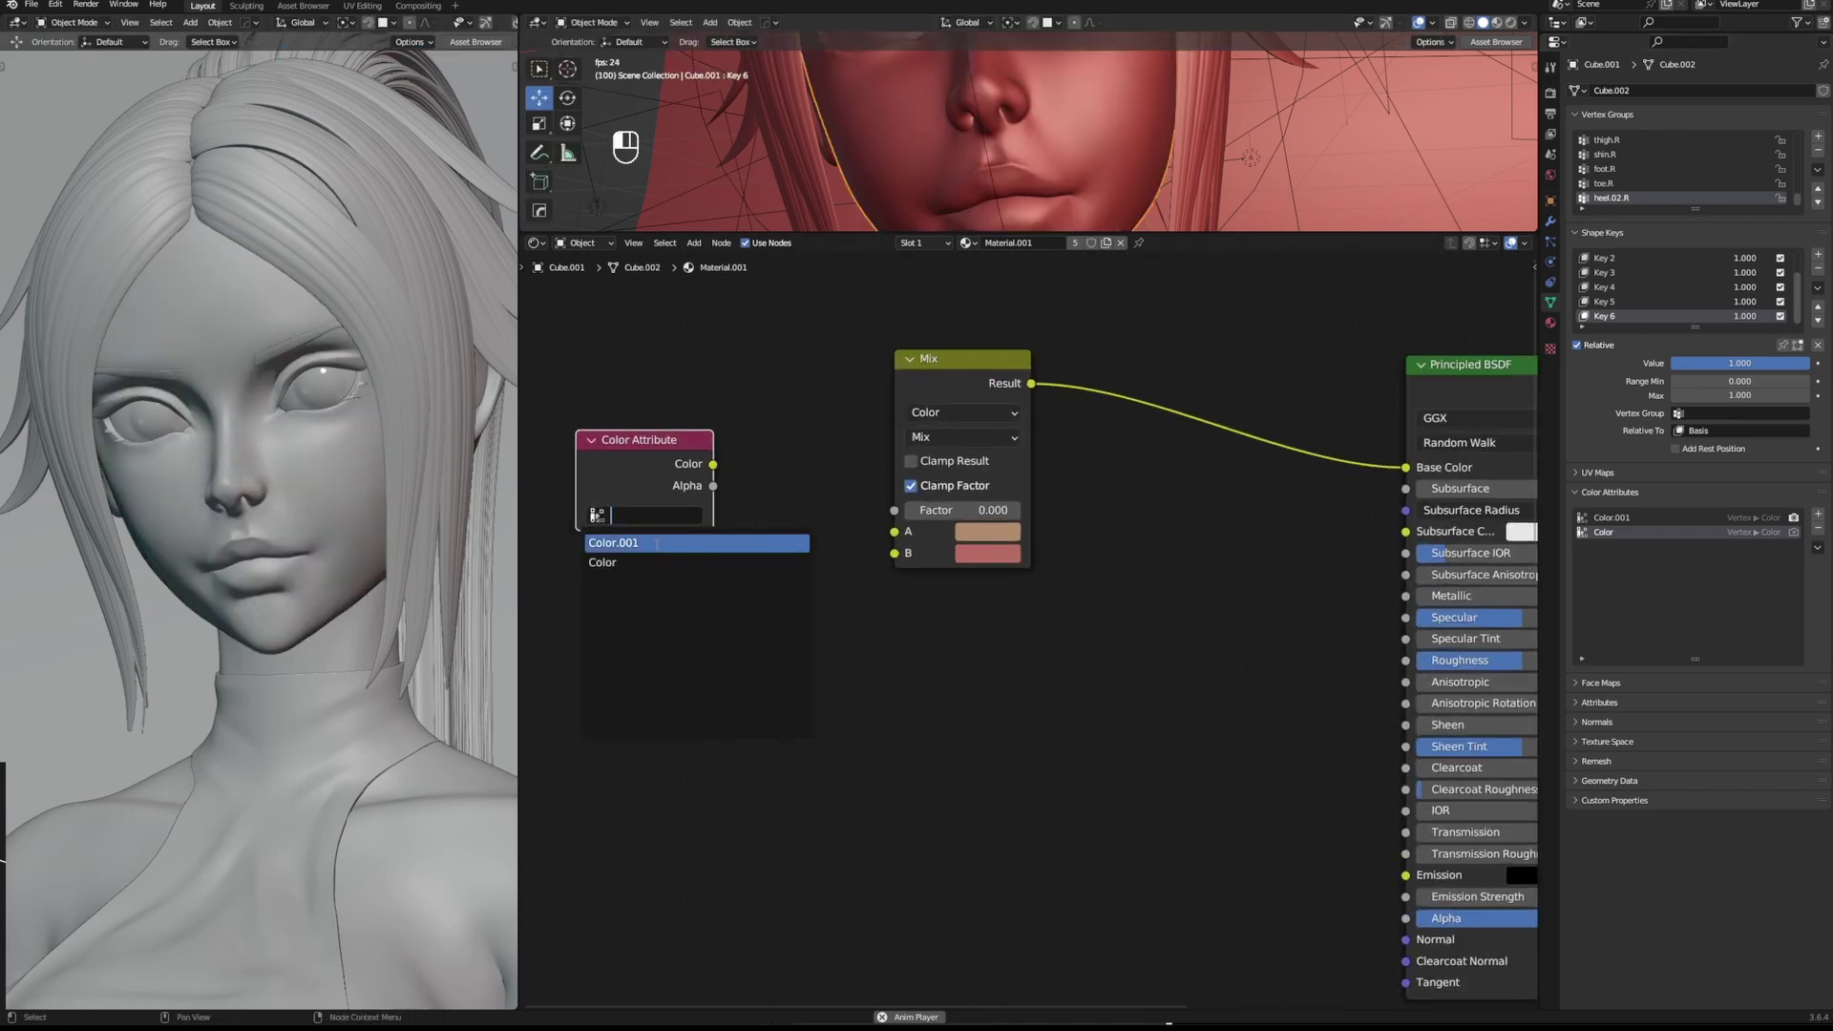
left_click(657, 543)
left_click_drag(713, 464, 900, 515)
scroll(441, 25, "down", 5)
left_click(373, 23)
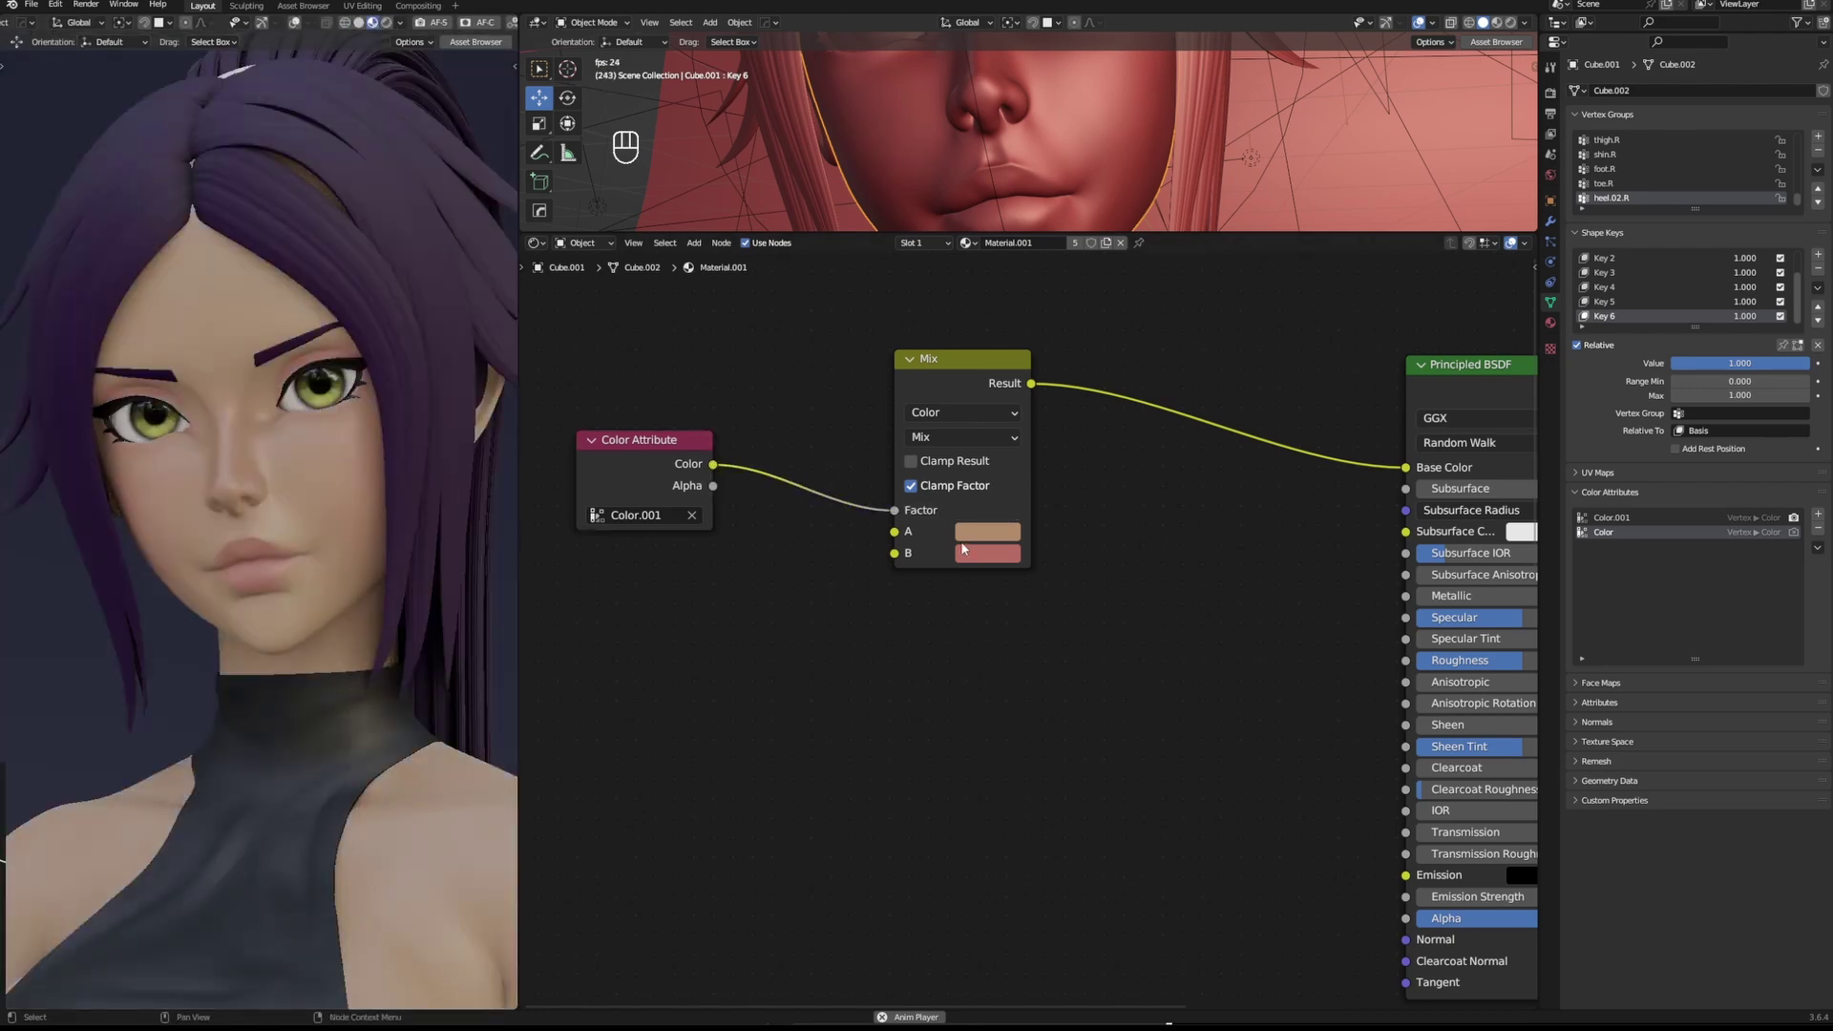
scroll(303, 468, "up", 5)
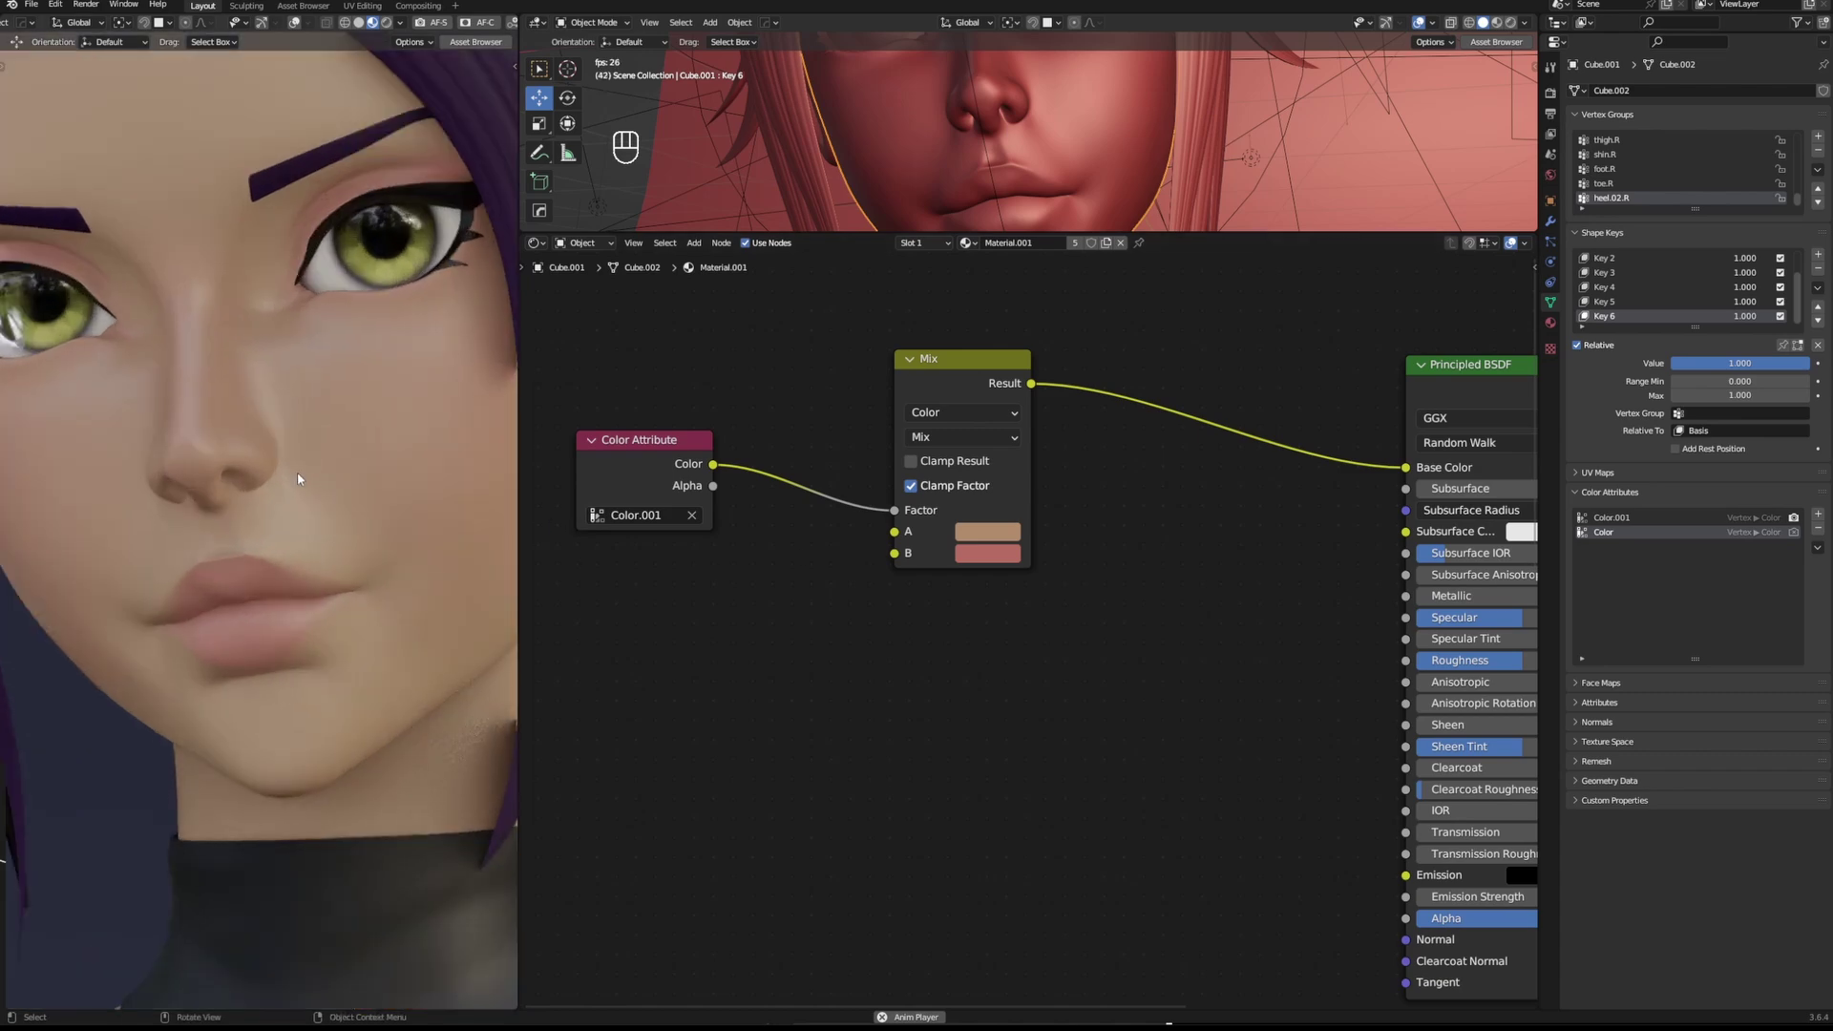
Make Color.001 the active color attribute in Vertex Paint mode with solid shading, and return to Object Mode.
key("ctrl+Tab")
left_click(288, 310)
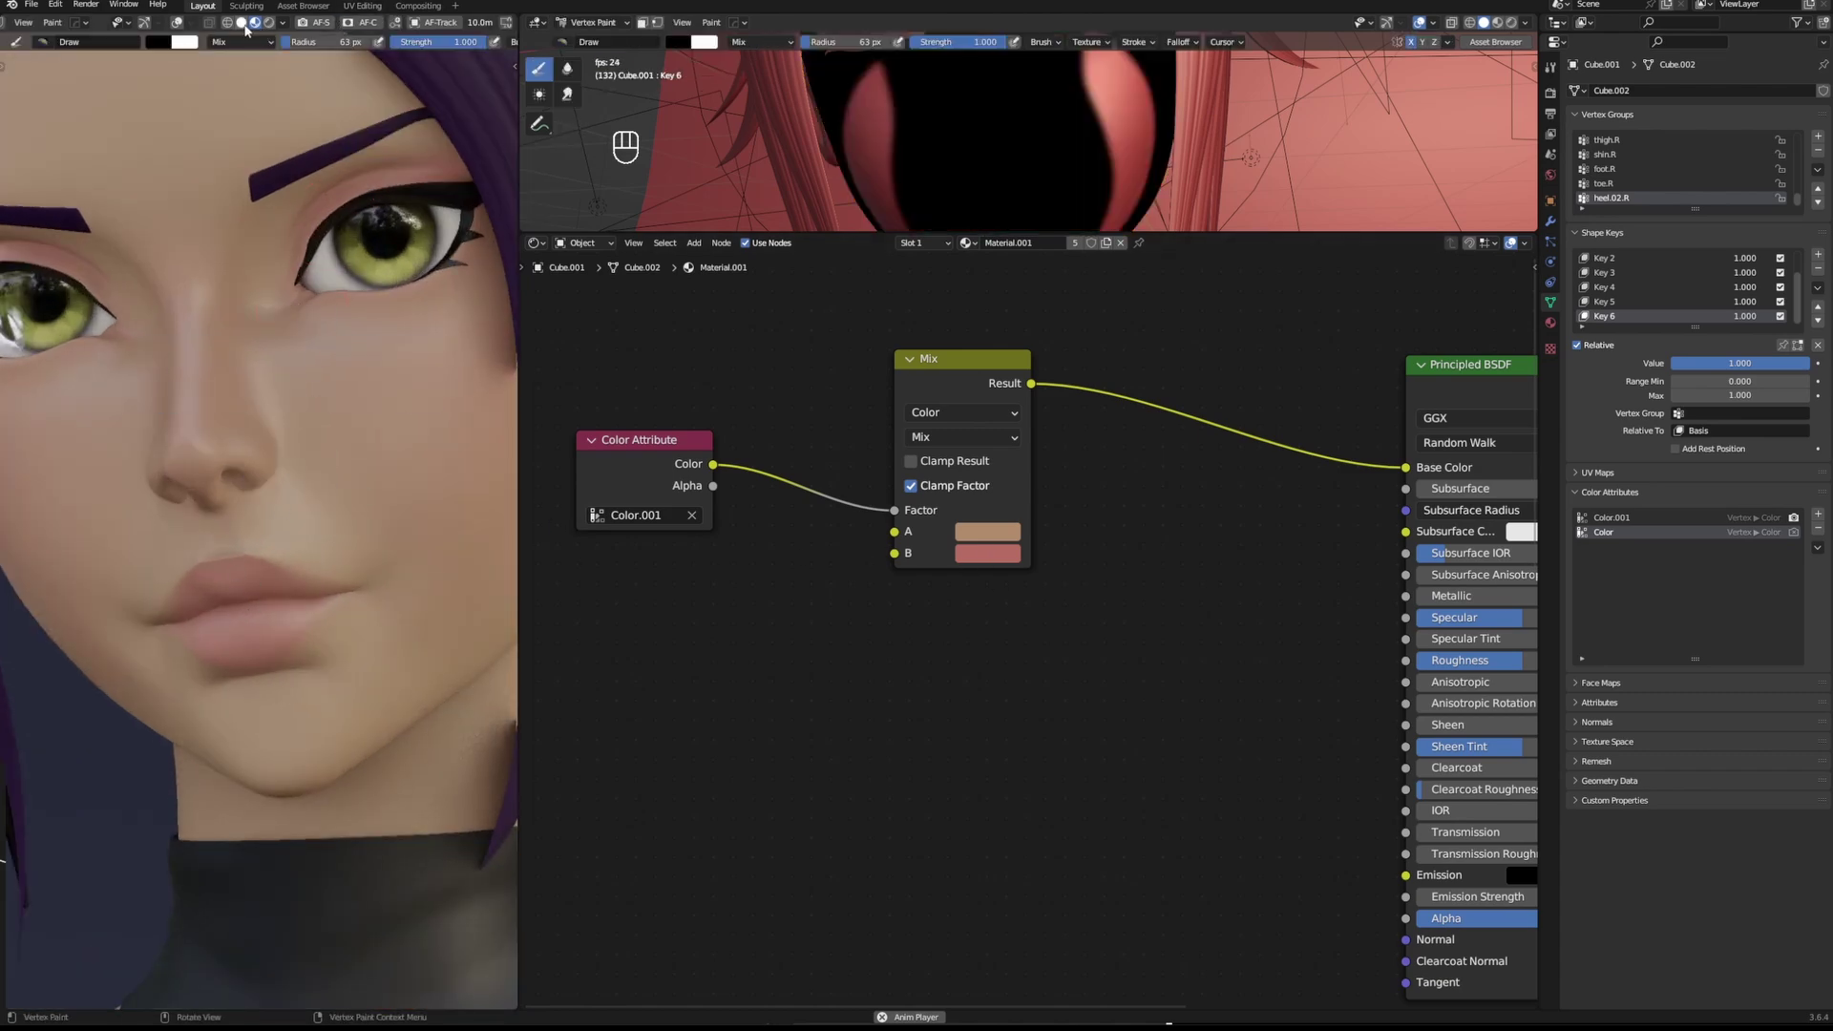
left_click(242, 23)
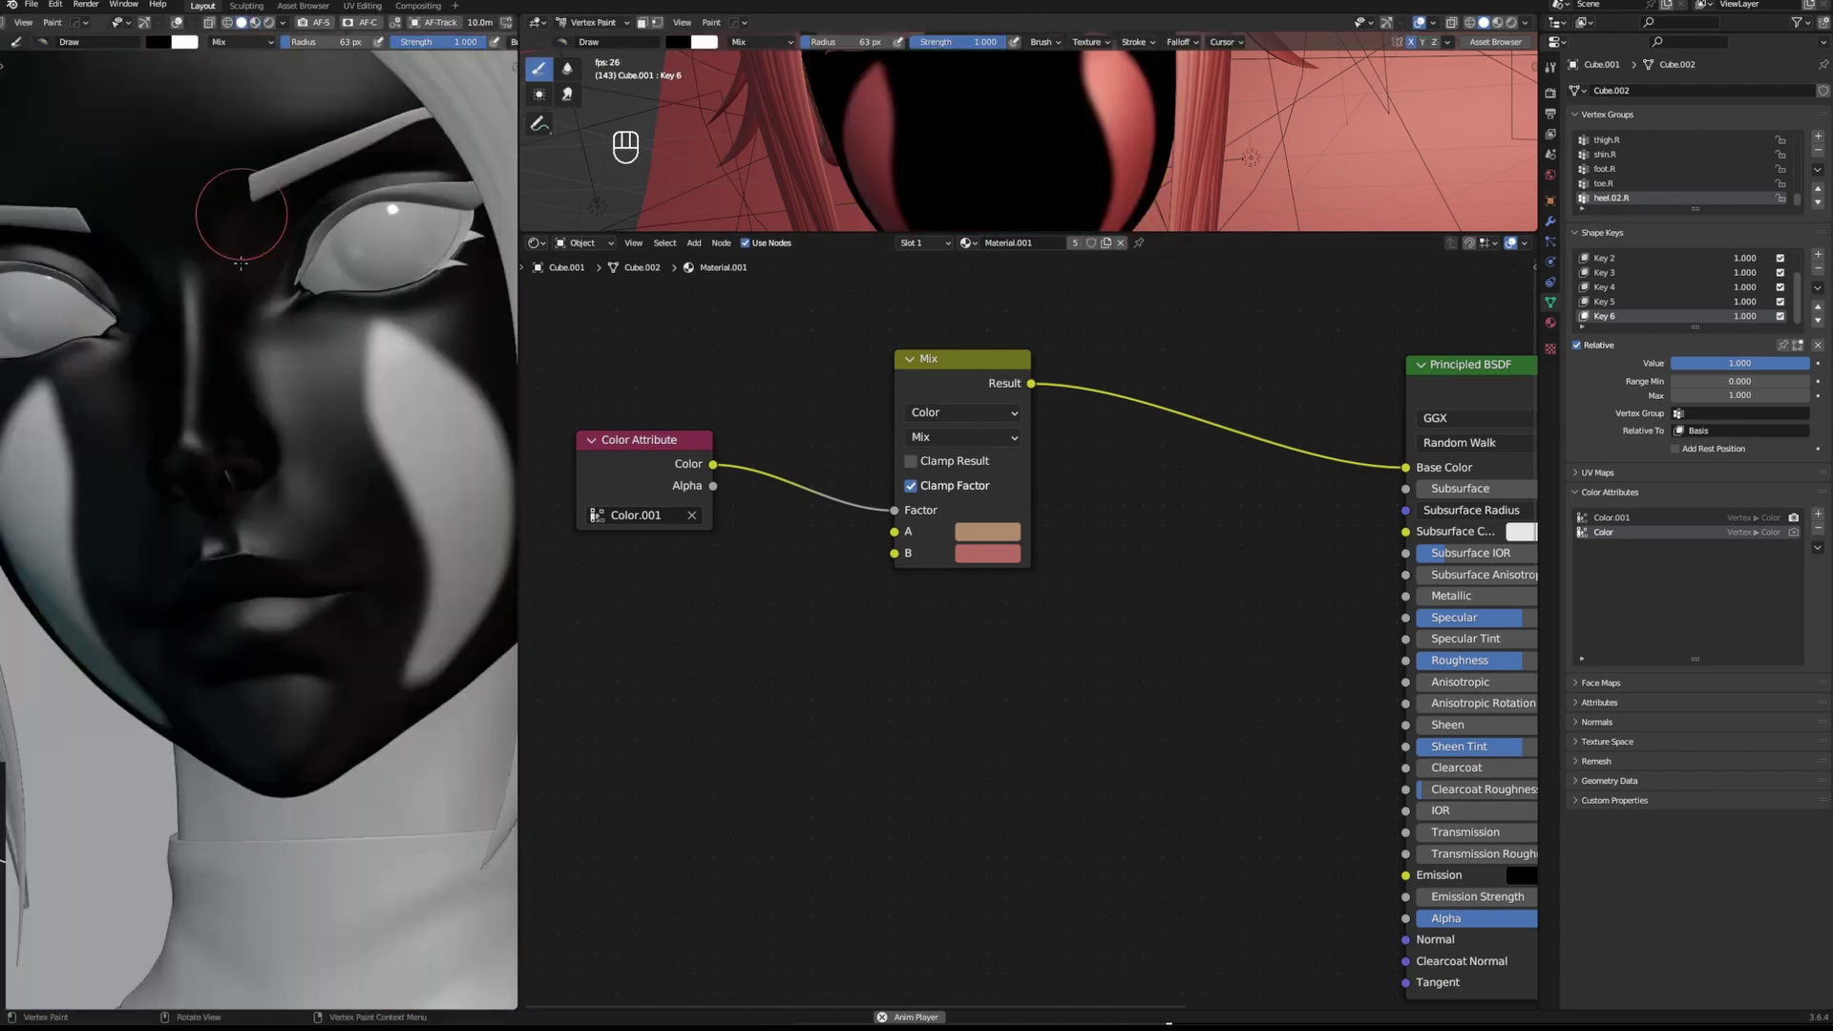
left_click(1664, 519)
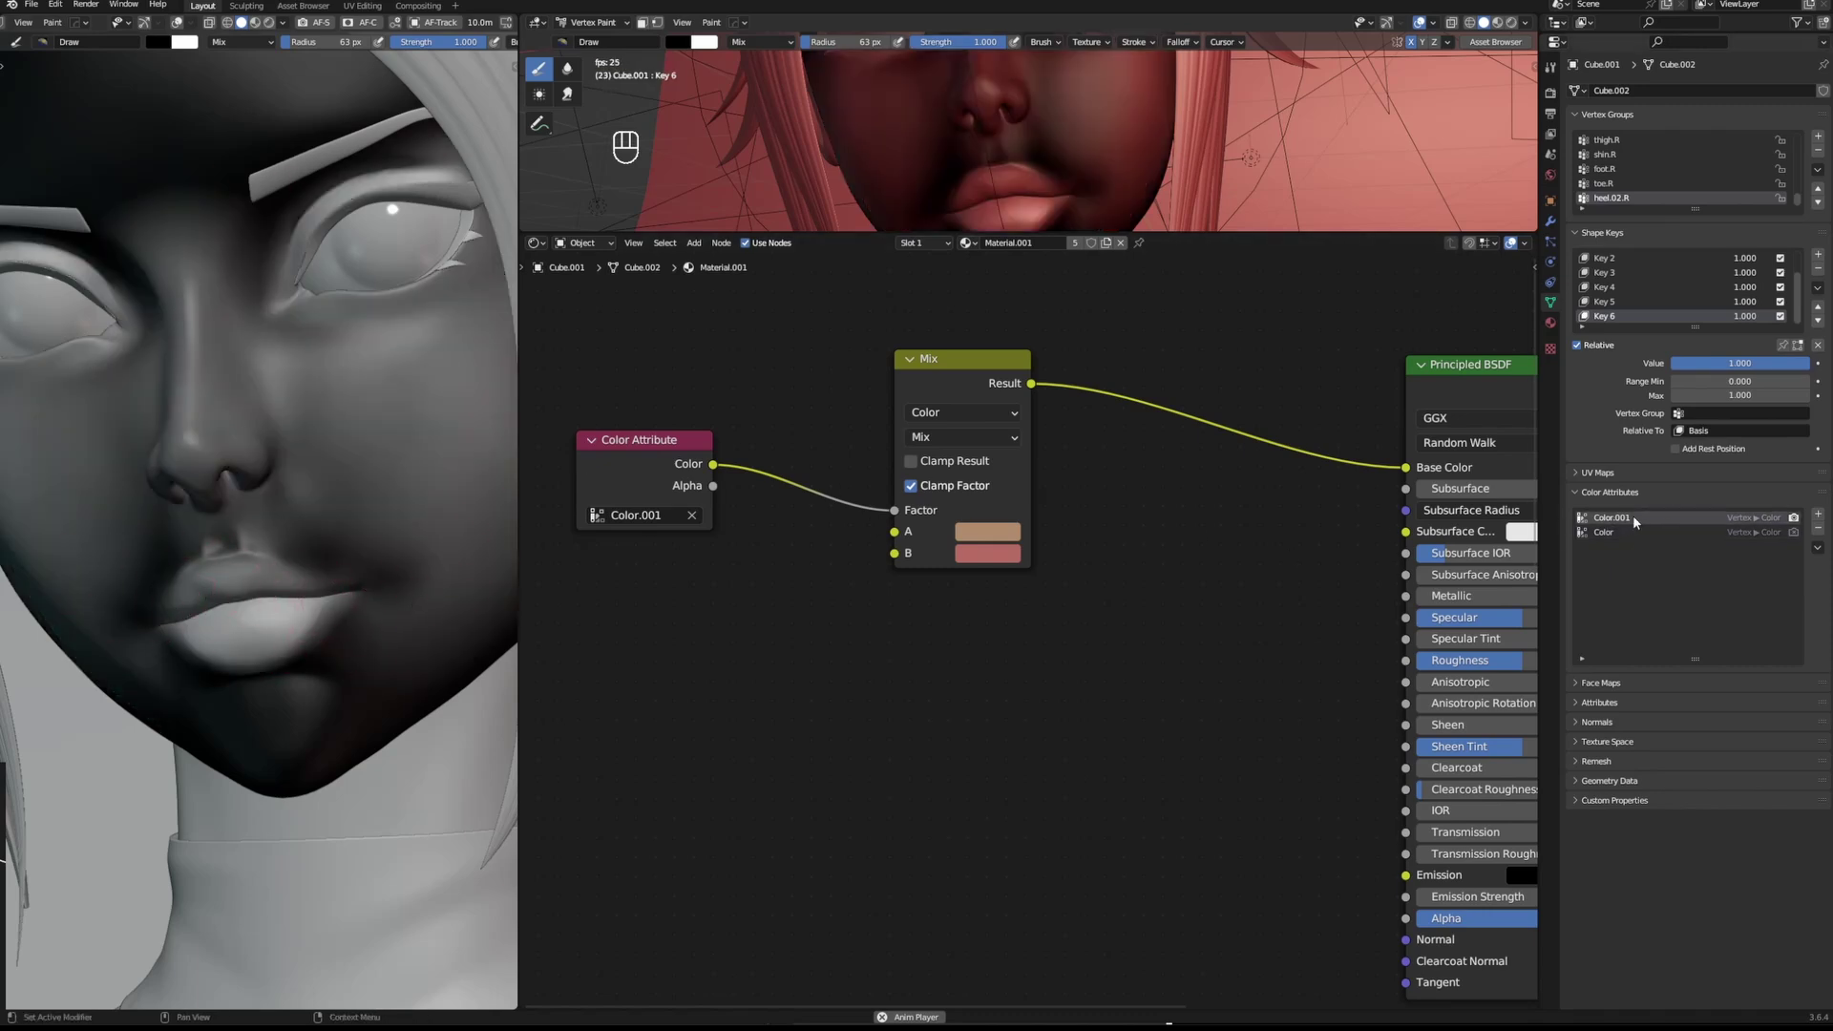
scroll(297, 424, "down", 3)
key("ctrl+Tab")
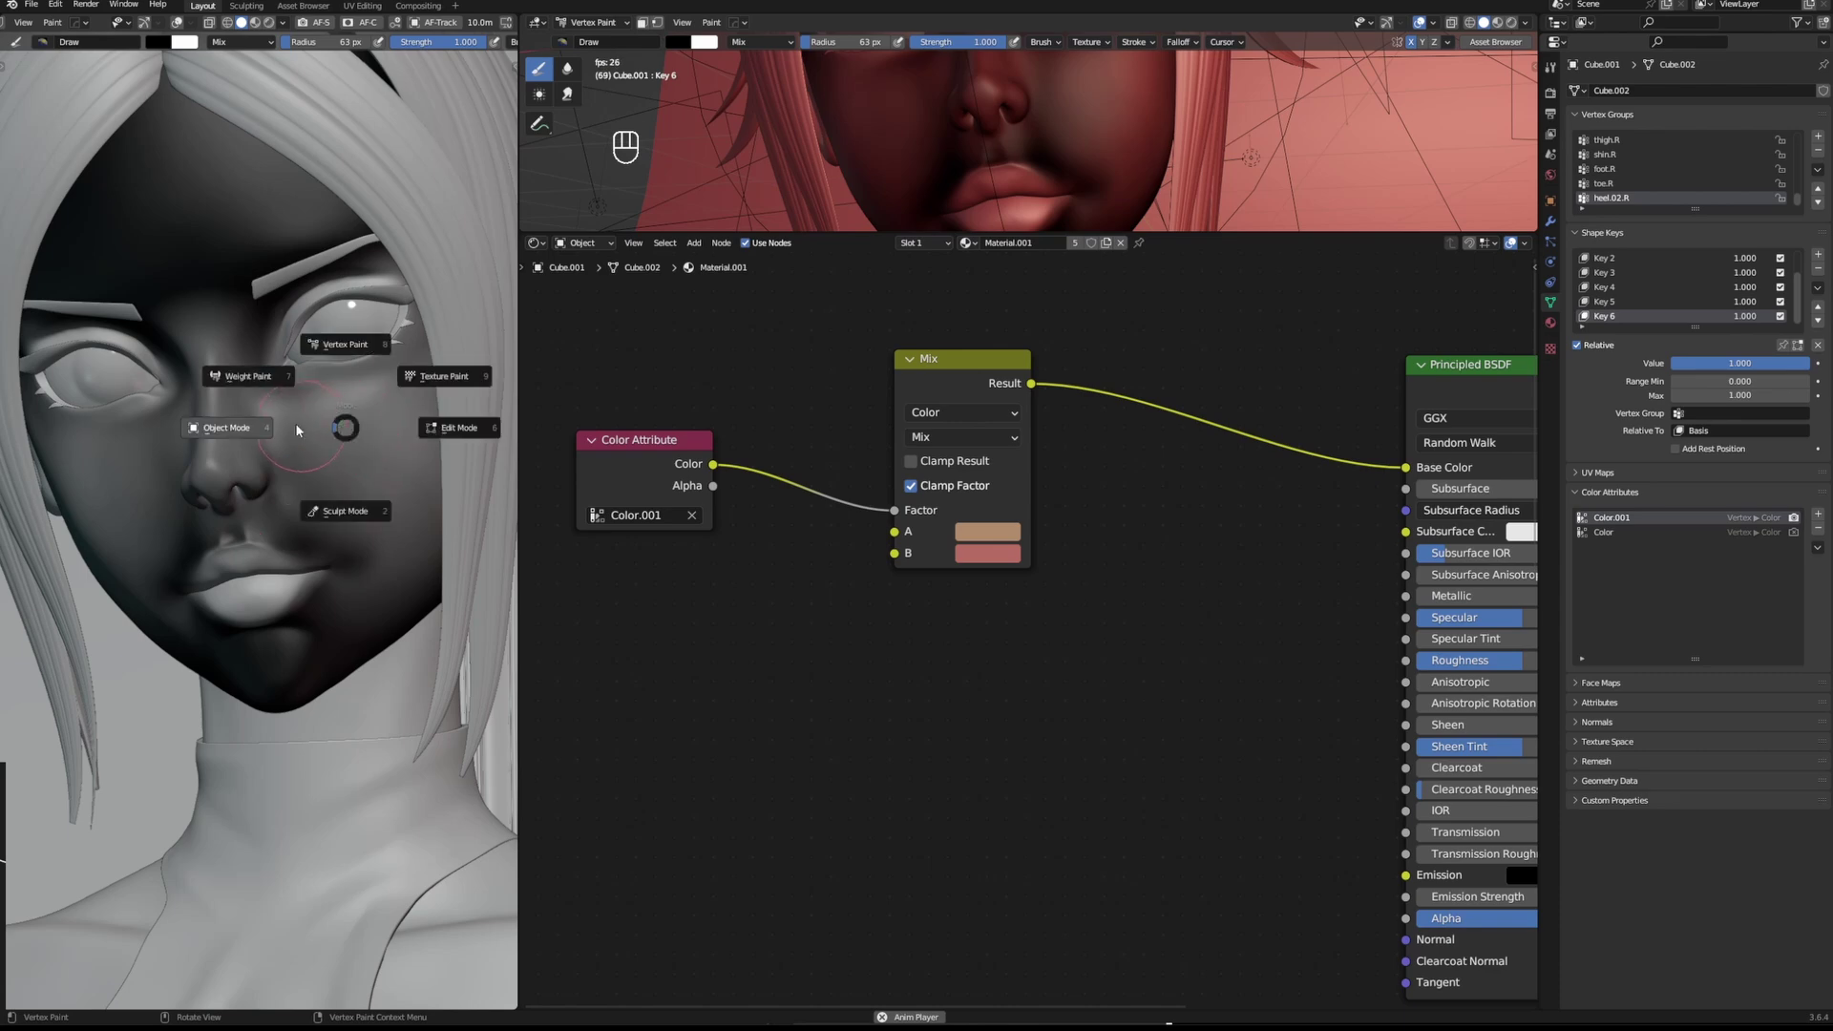
left_click(297, 423)
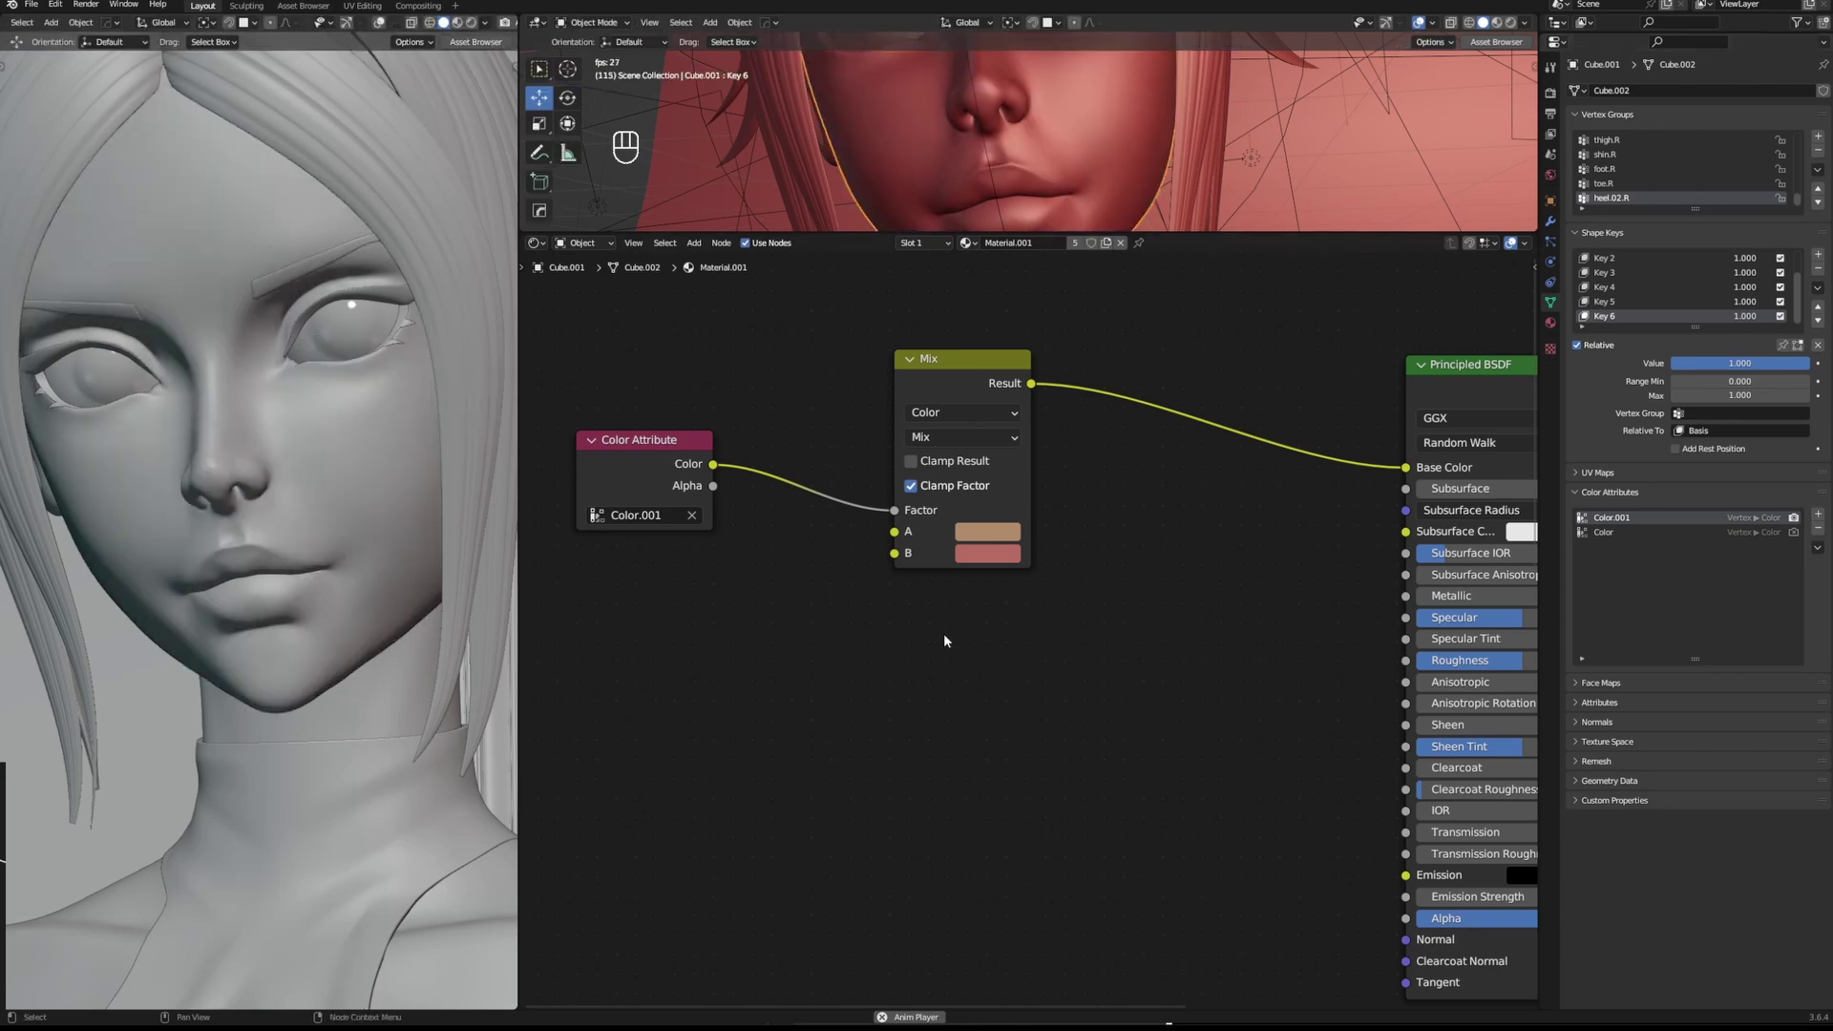
Display the face in material preview shading and move the Color Attribute node farther from the Mix node.
scroll(941, 627, "down", 2)
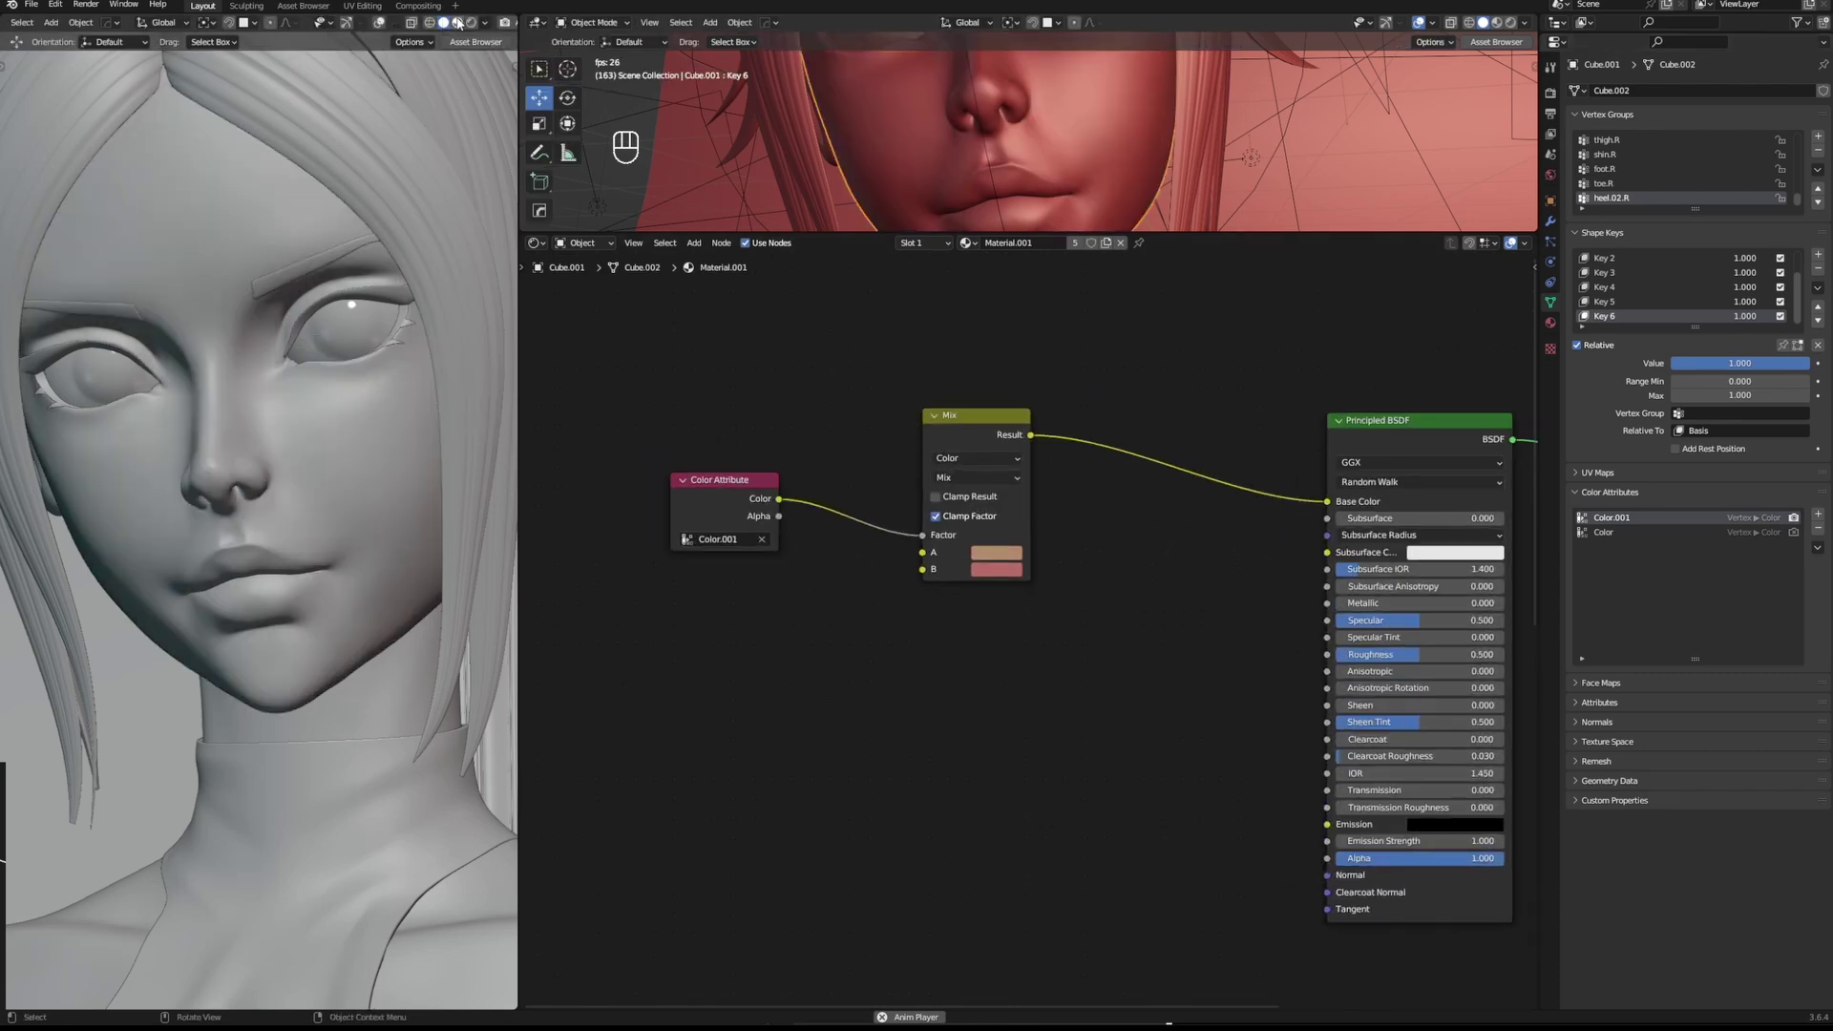
left_click(458, 22)
left_click(731, 483)
key("g")
left_click(675, 509)
left_click(778, 550)
Add a Color Ramp node below the link between the Color Attribute and Mix nodes.
key("shift+a")
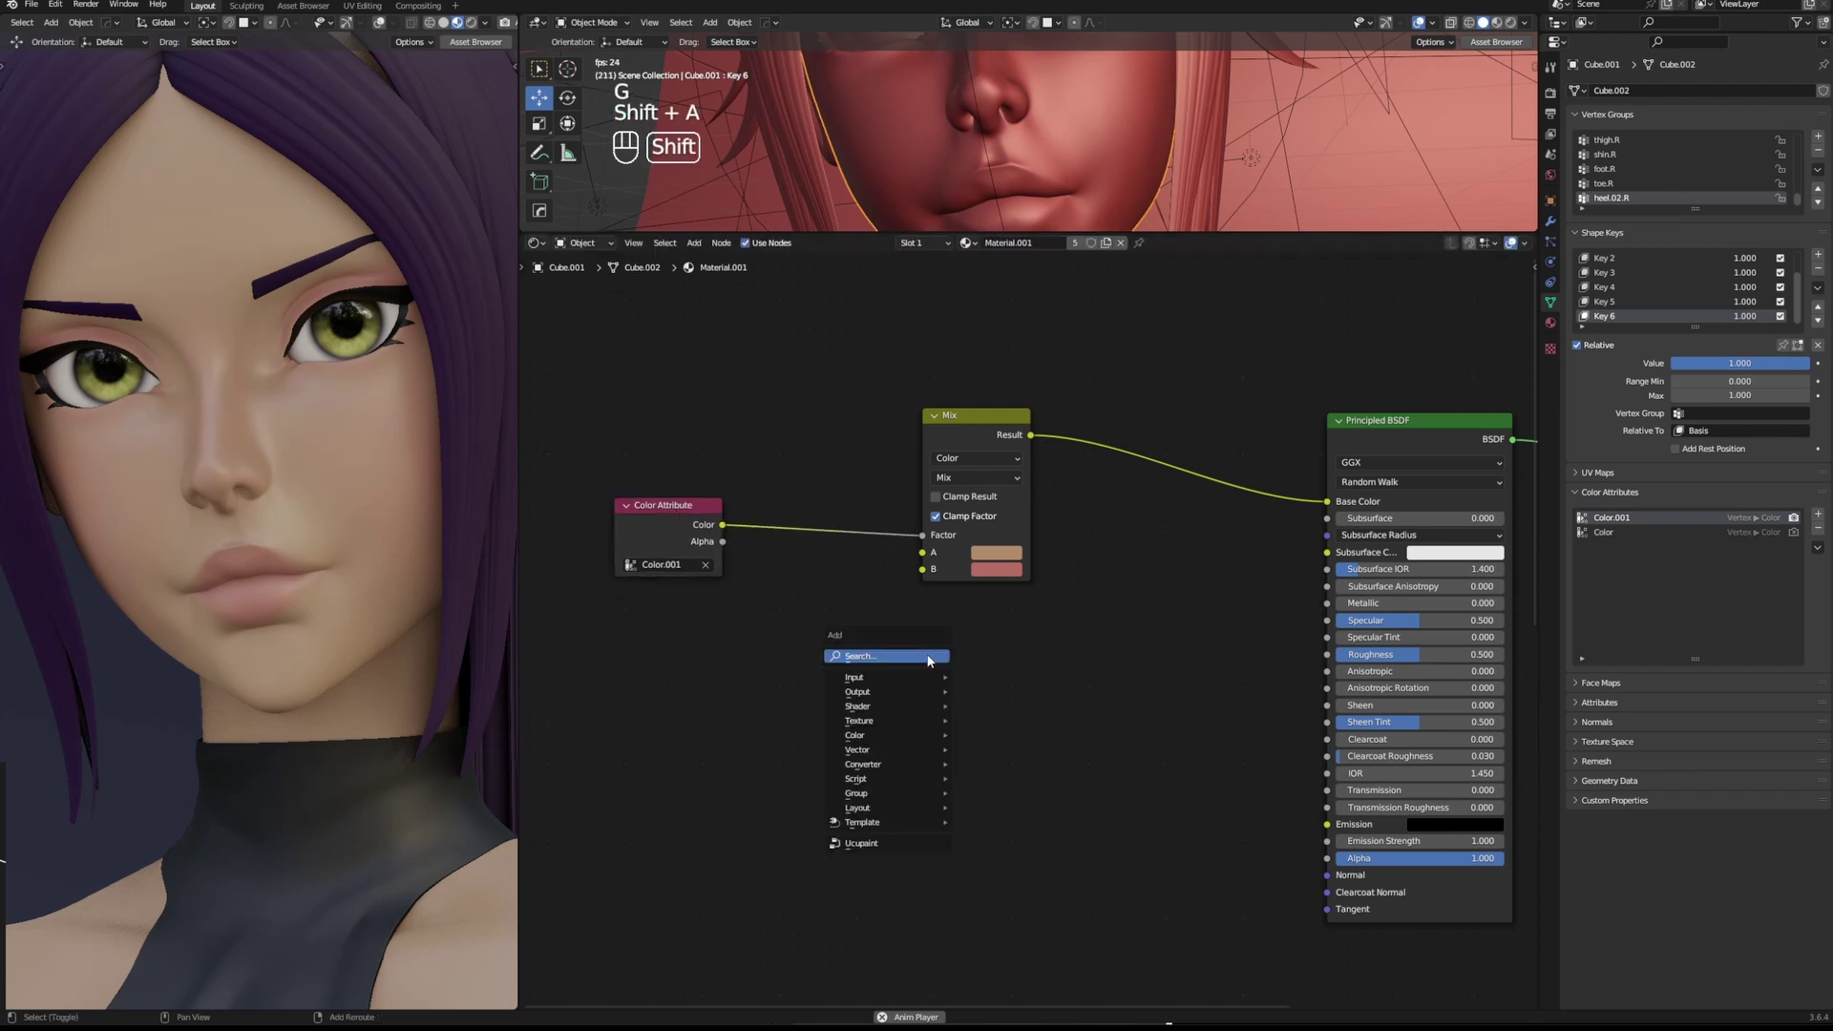
left_click(929, 657)
type("co")
key("BackSpace")
key("BackSpace")
type("color")
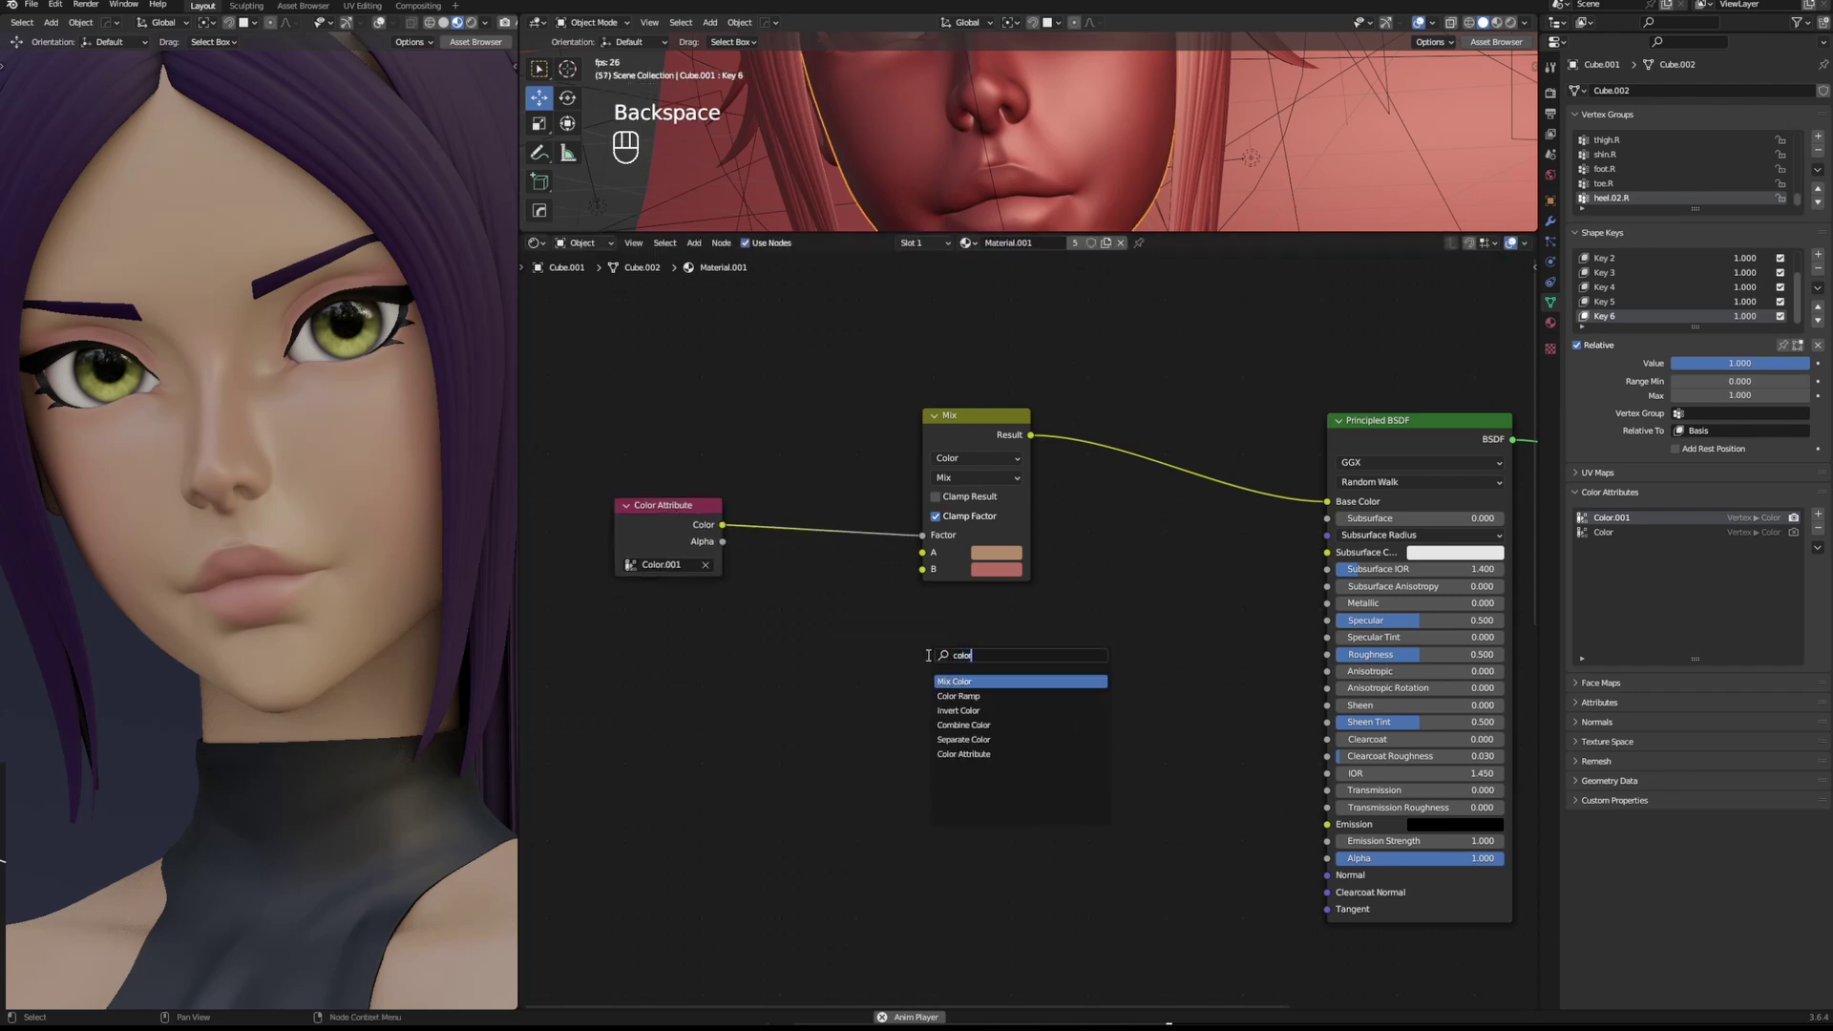
key("Down")
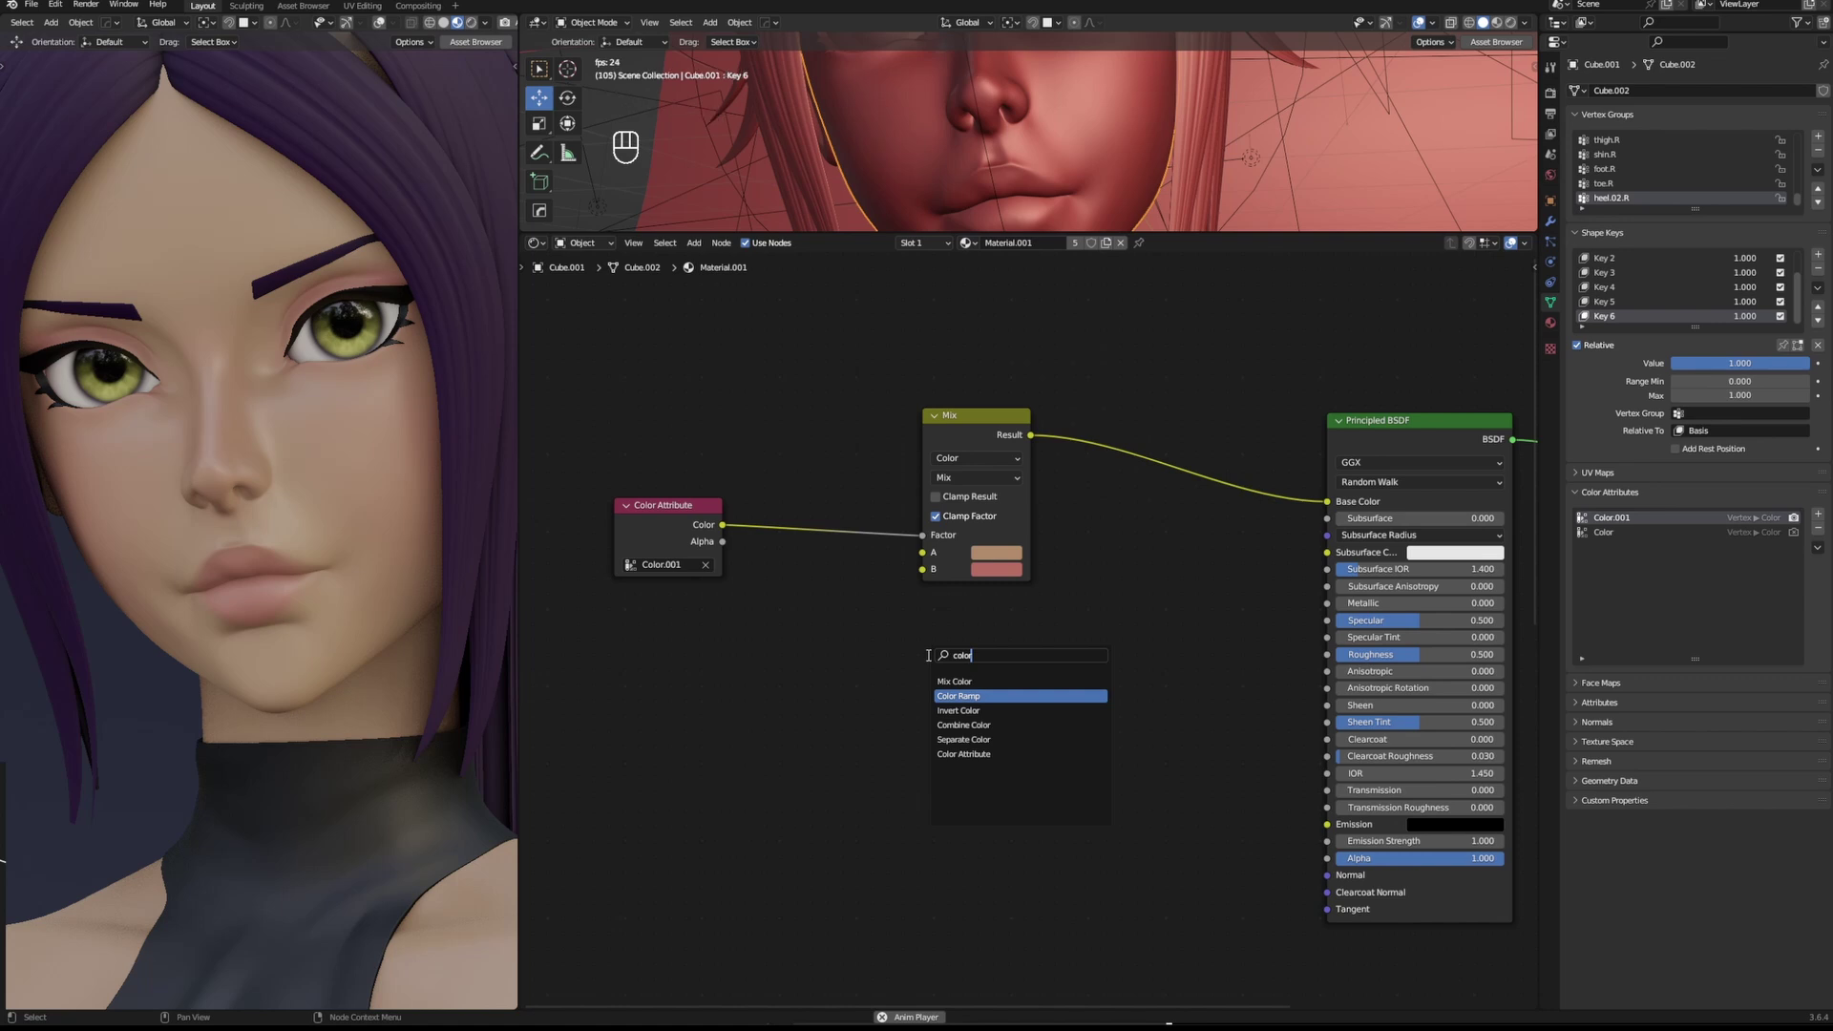
key("Return")
left_click(789, 617)
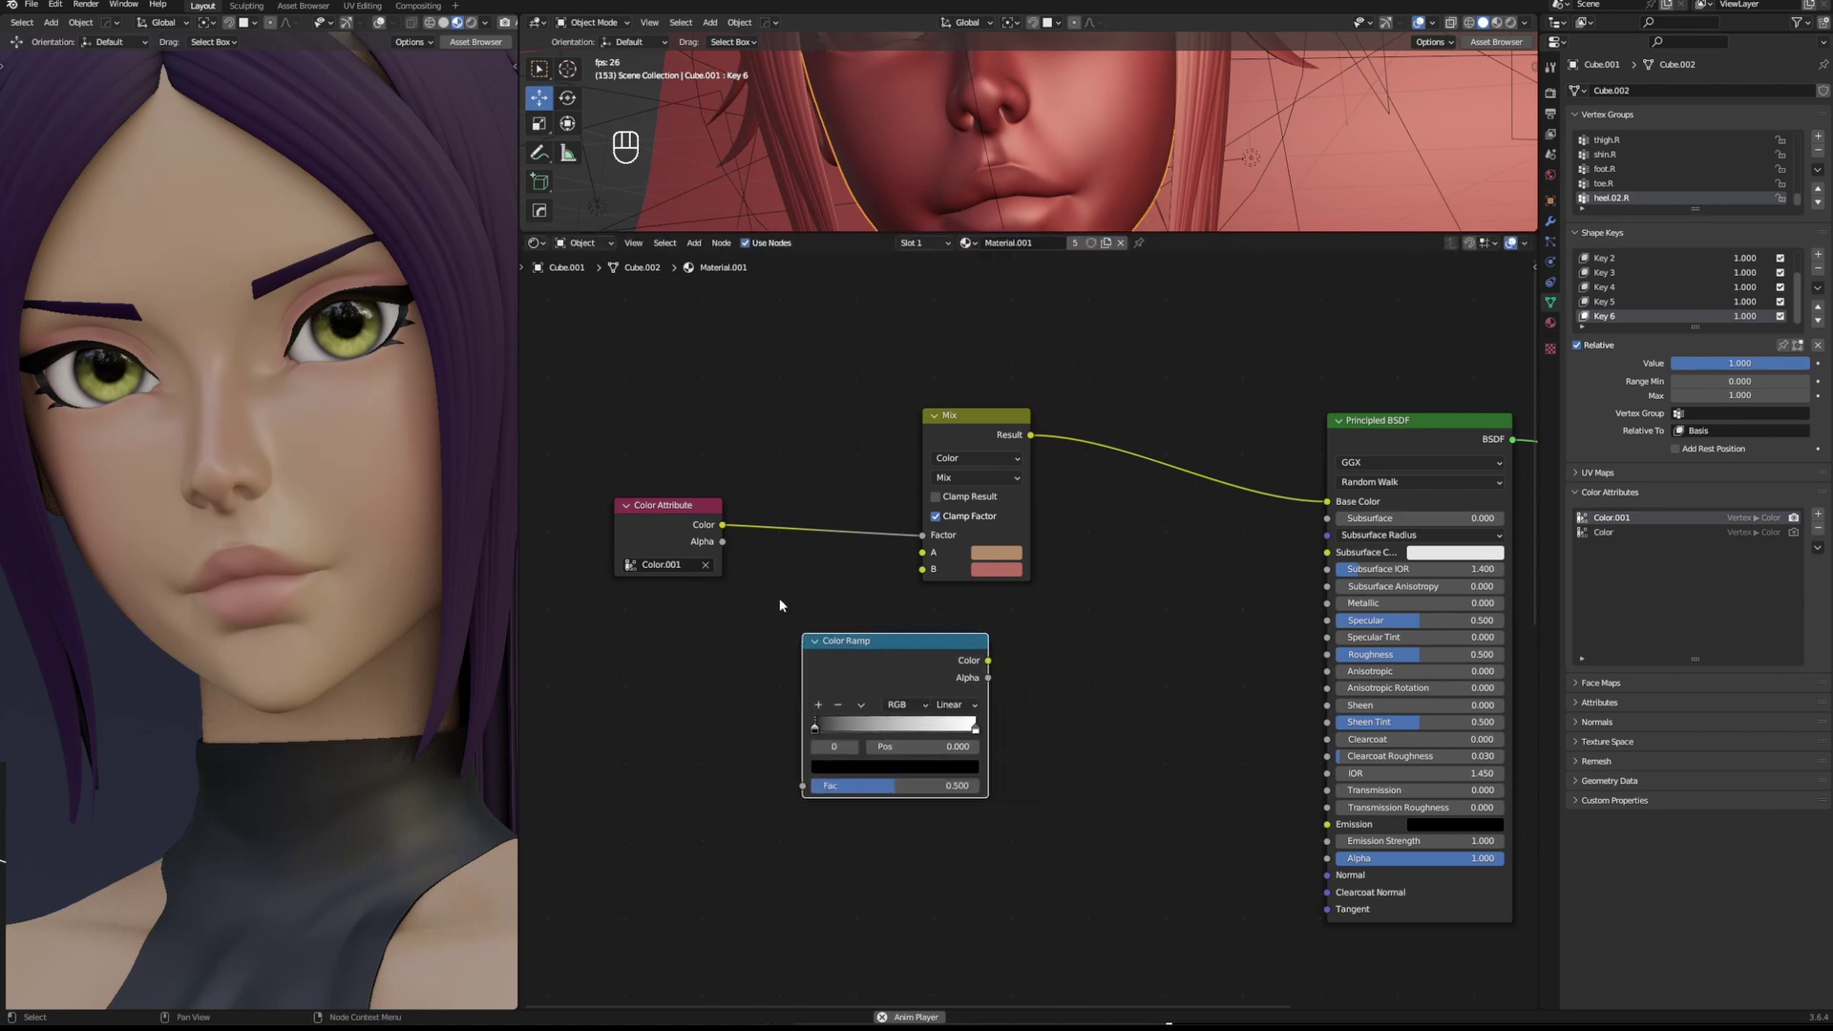
Feed the Color.001 attribute into the Color Ramp's Fac input and preview the ramp's output on the face.
left_click_drag(724, 524, 810, 790)
left_click_drag(664, 526, 632, 506)
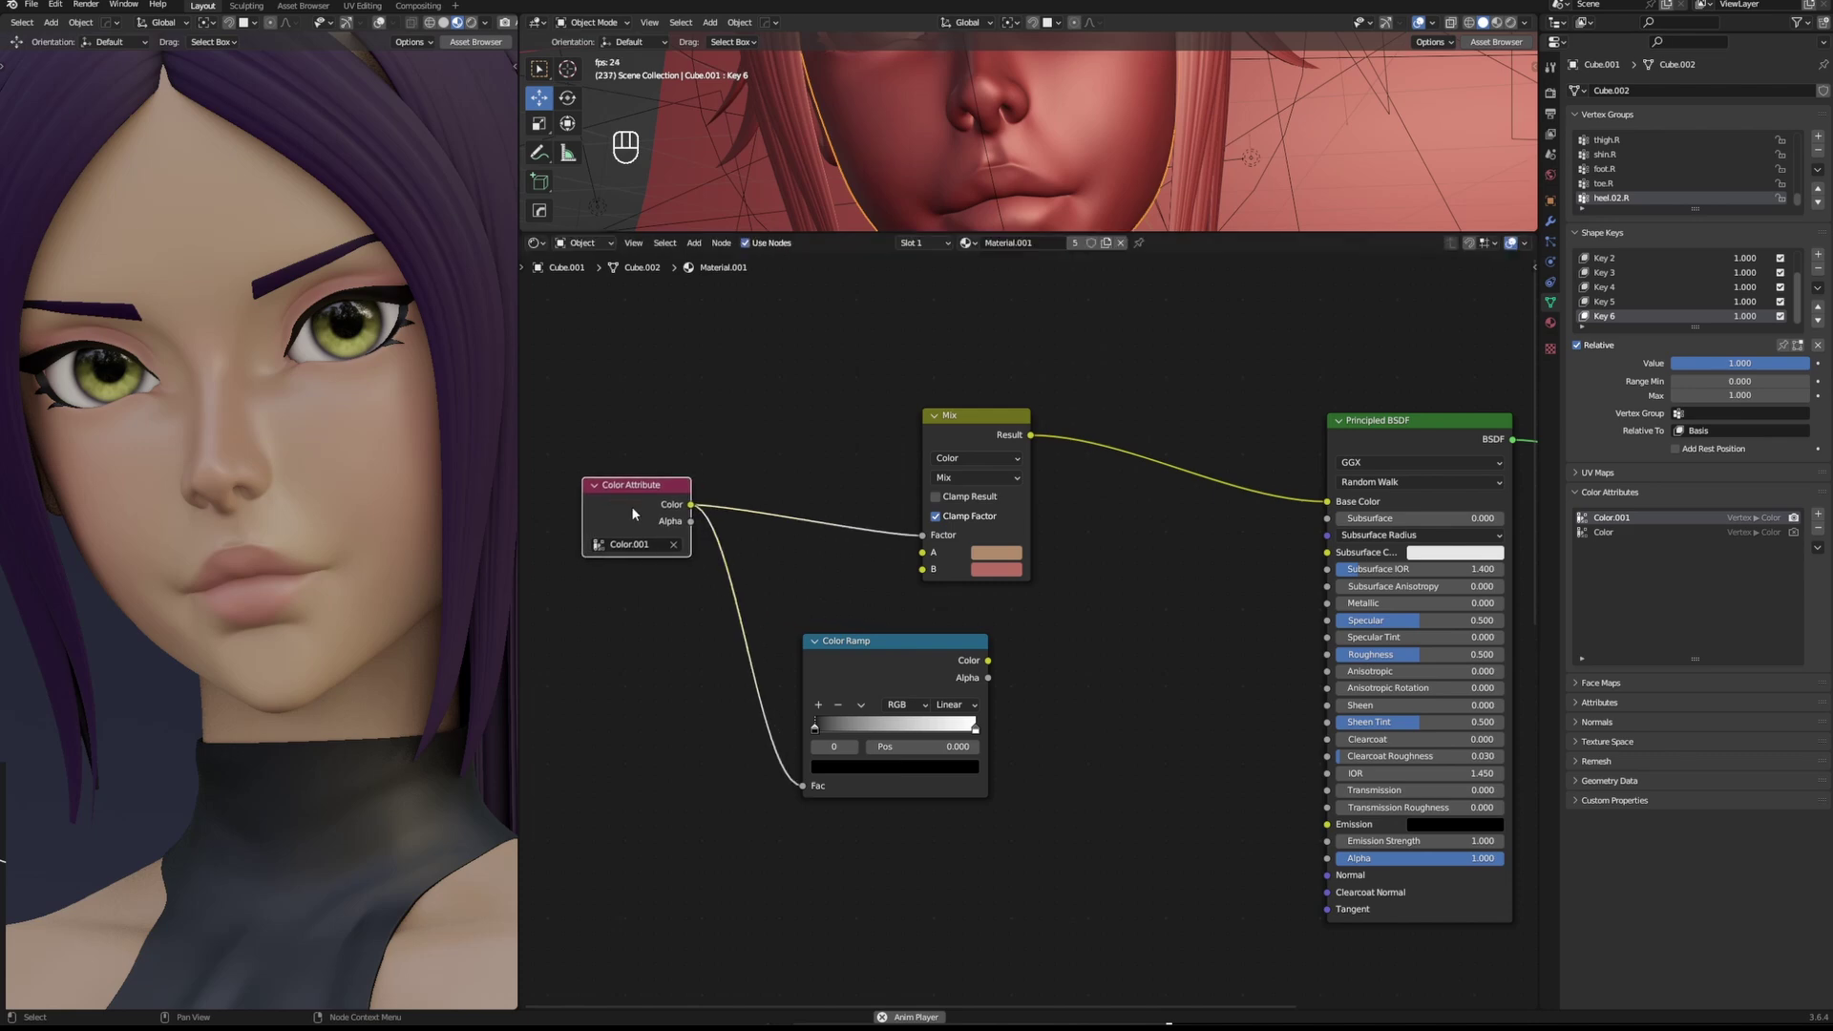
left_click(902, 680, "ctrl+shift")
scroll(184, 616, "up", 5)
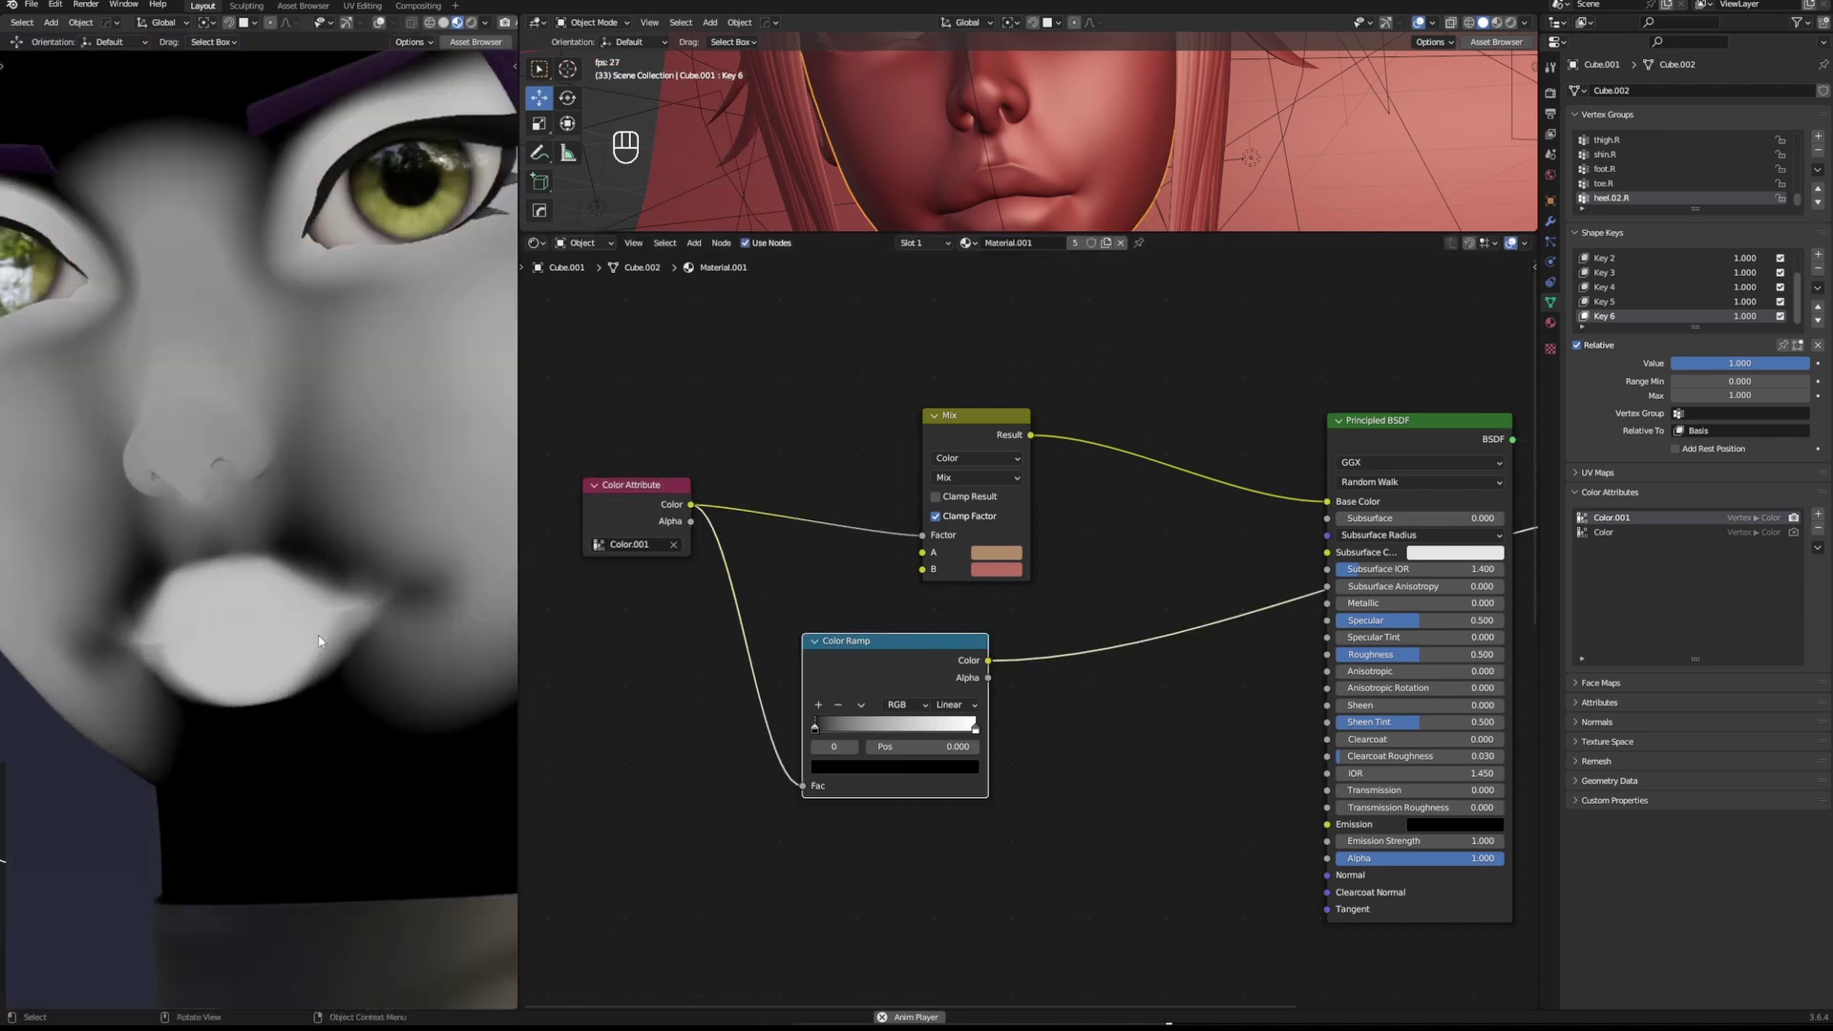
Flip the Color Ramp and darken its white stop to a light grey.
left_click(861, 707)
left_click(883, 723)
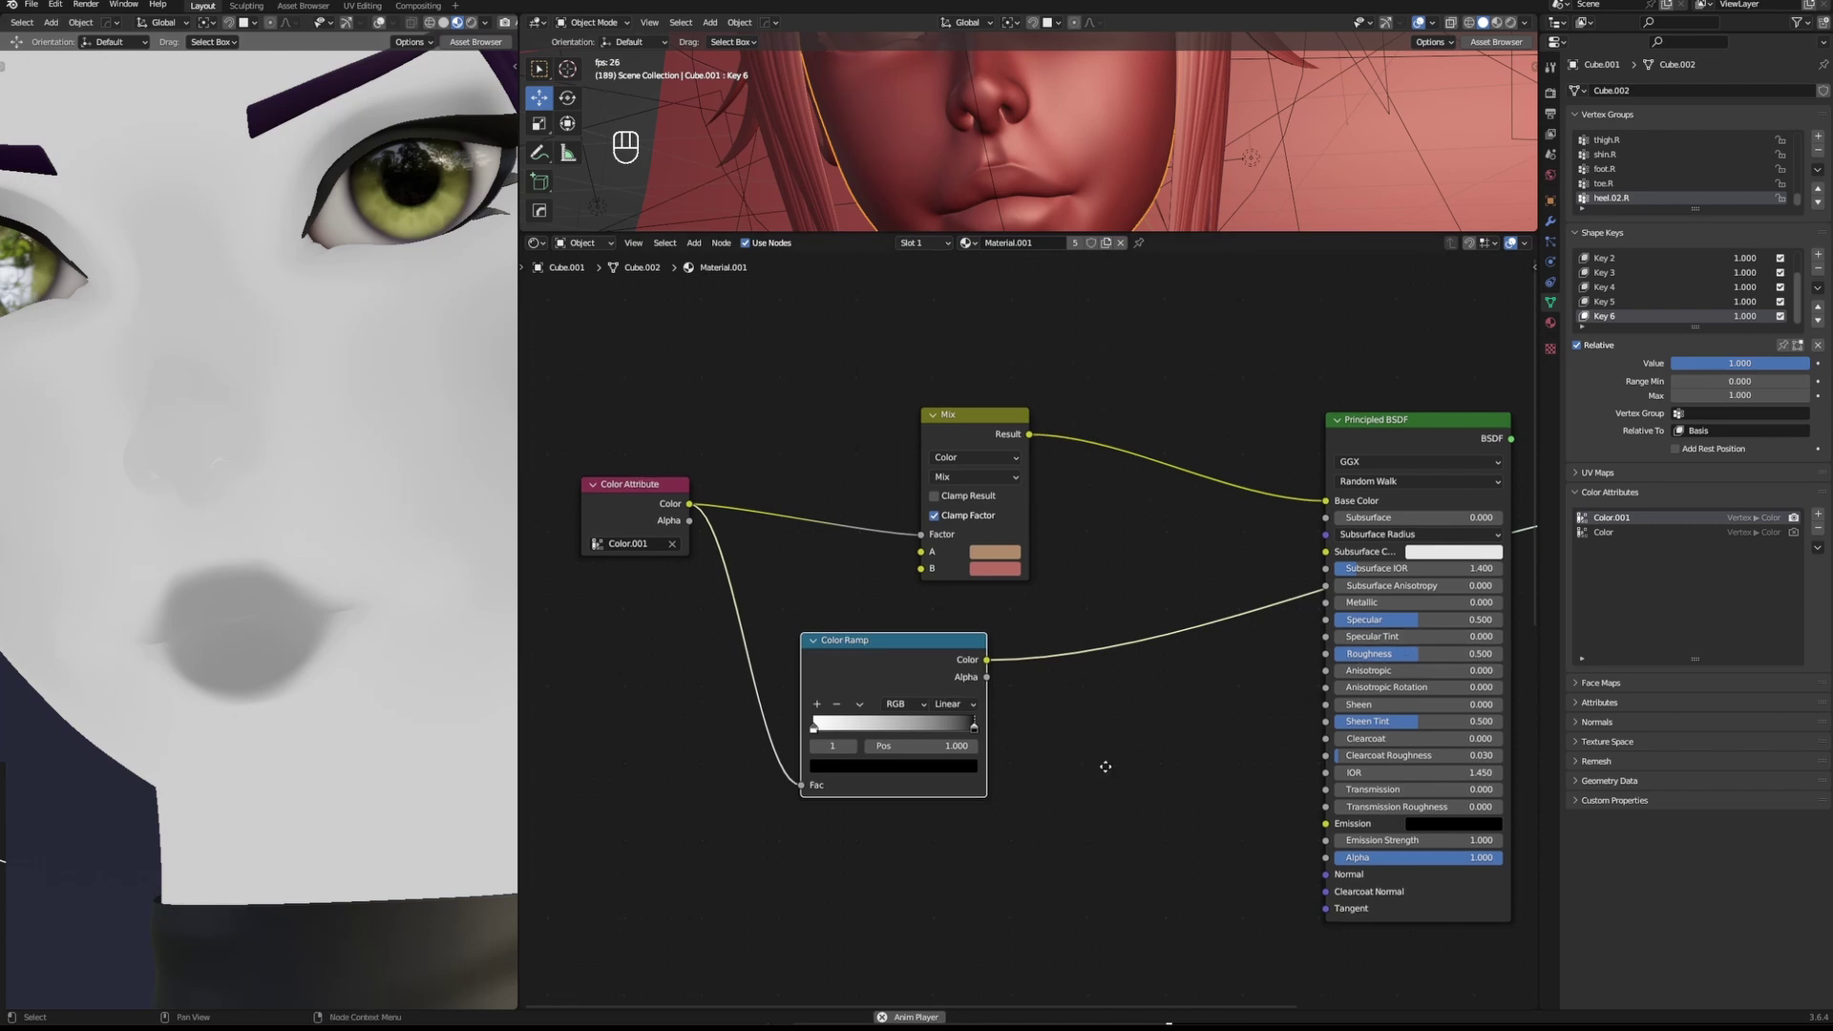
scroll(1059, 754, "up", 1)
left_click(814, 701)
left_click(850, 742)
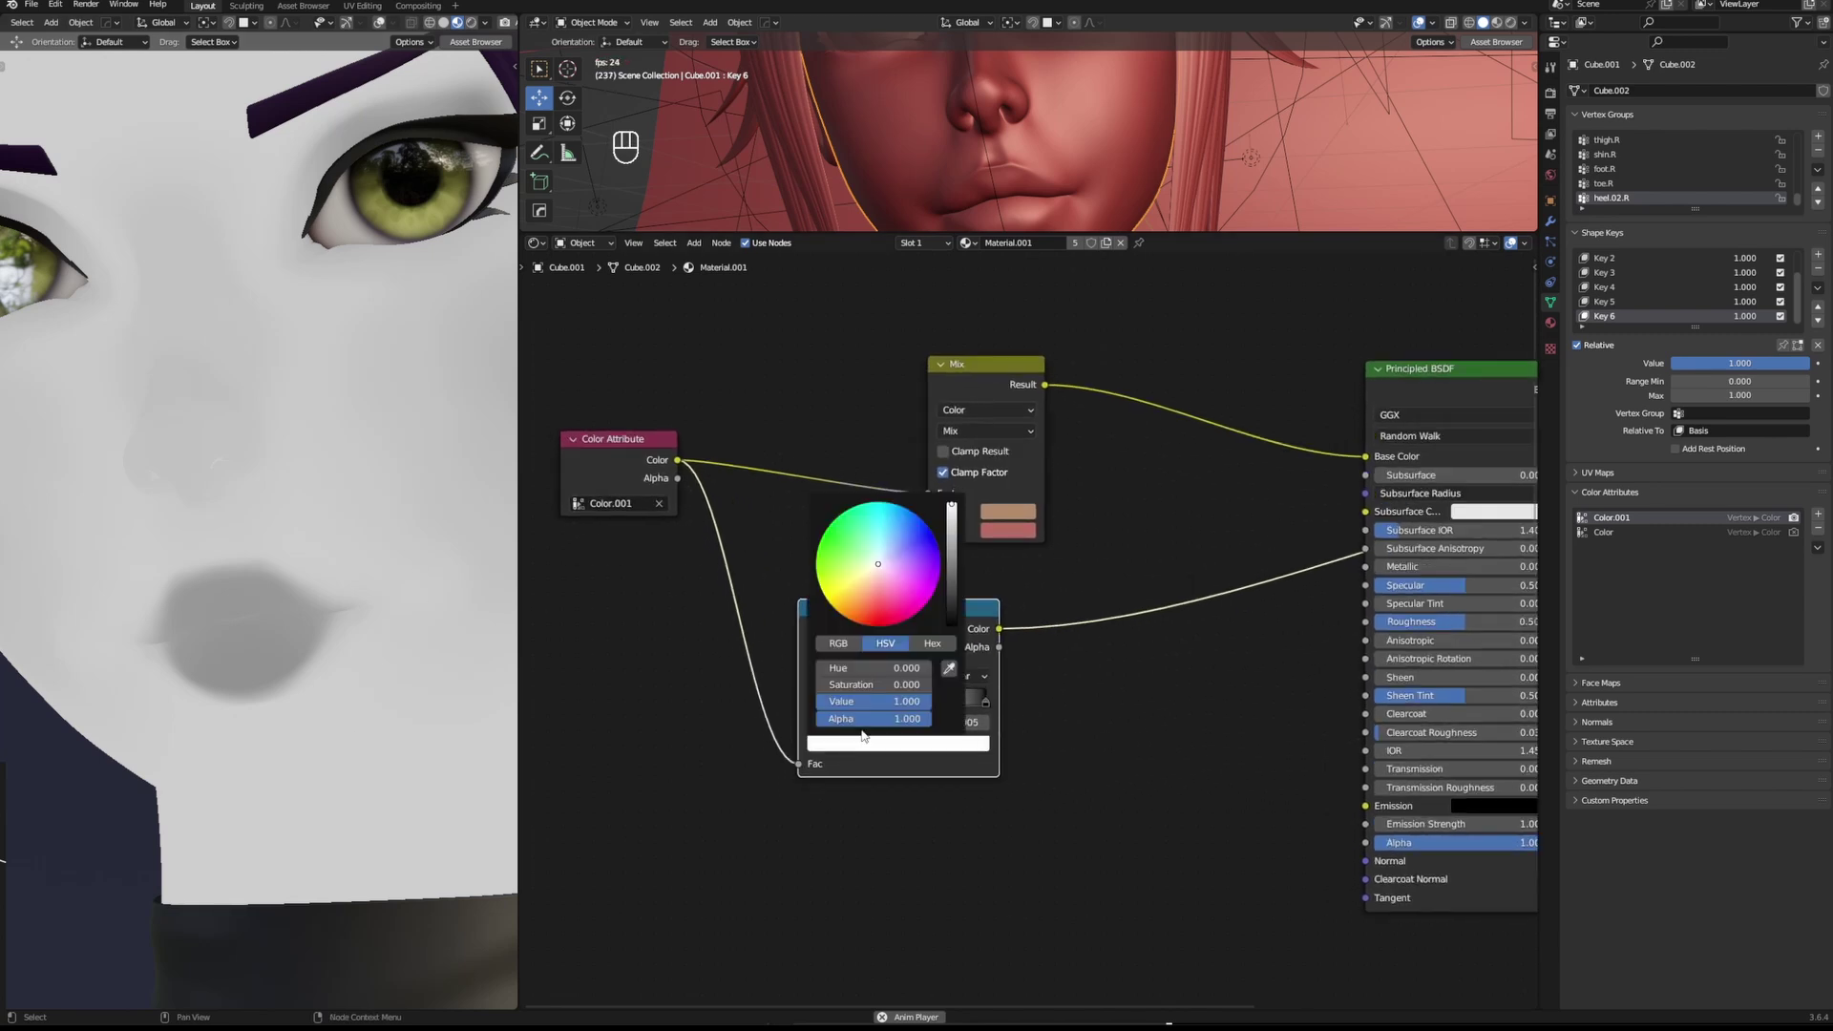
left_click_drag(897, 701, 845, 701)
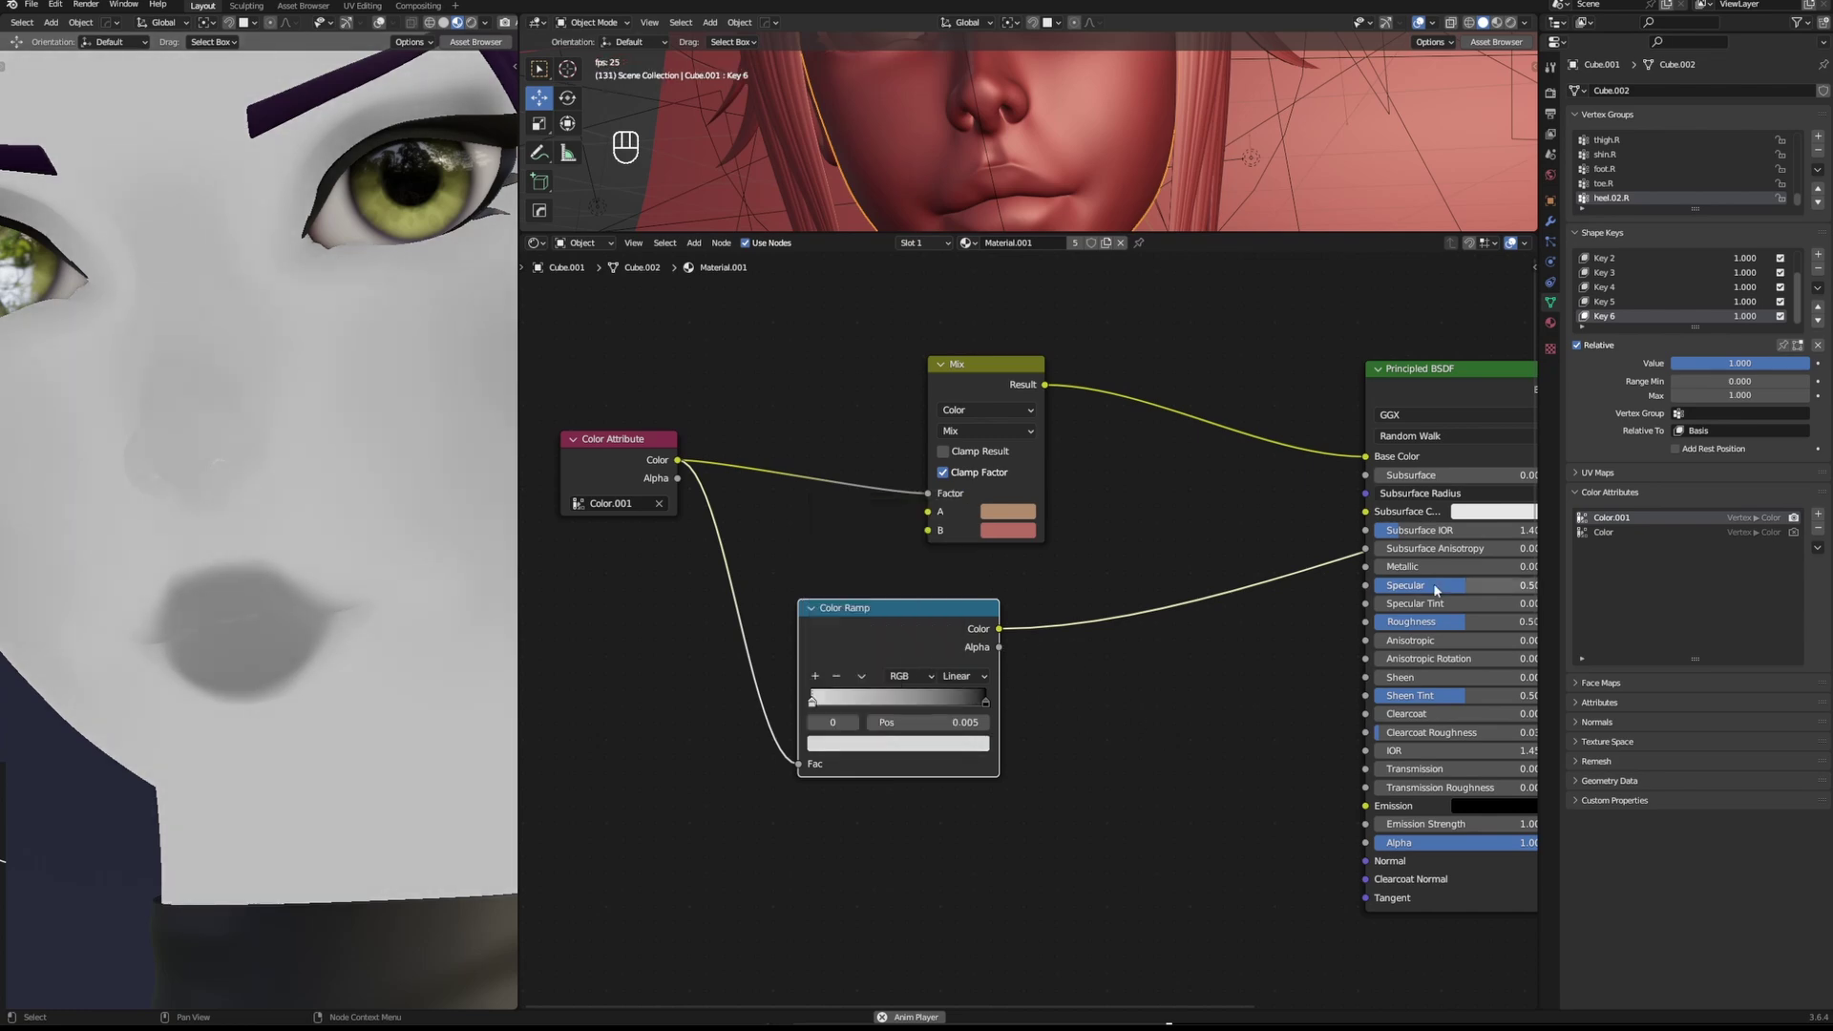
Connect the Color Ramp's Color output to the Principled BSDF's Roughness input.
middle_click_drag(1258, 640, 1080, 637)
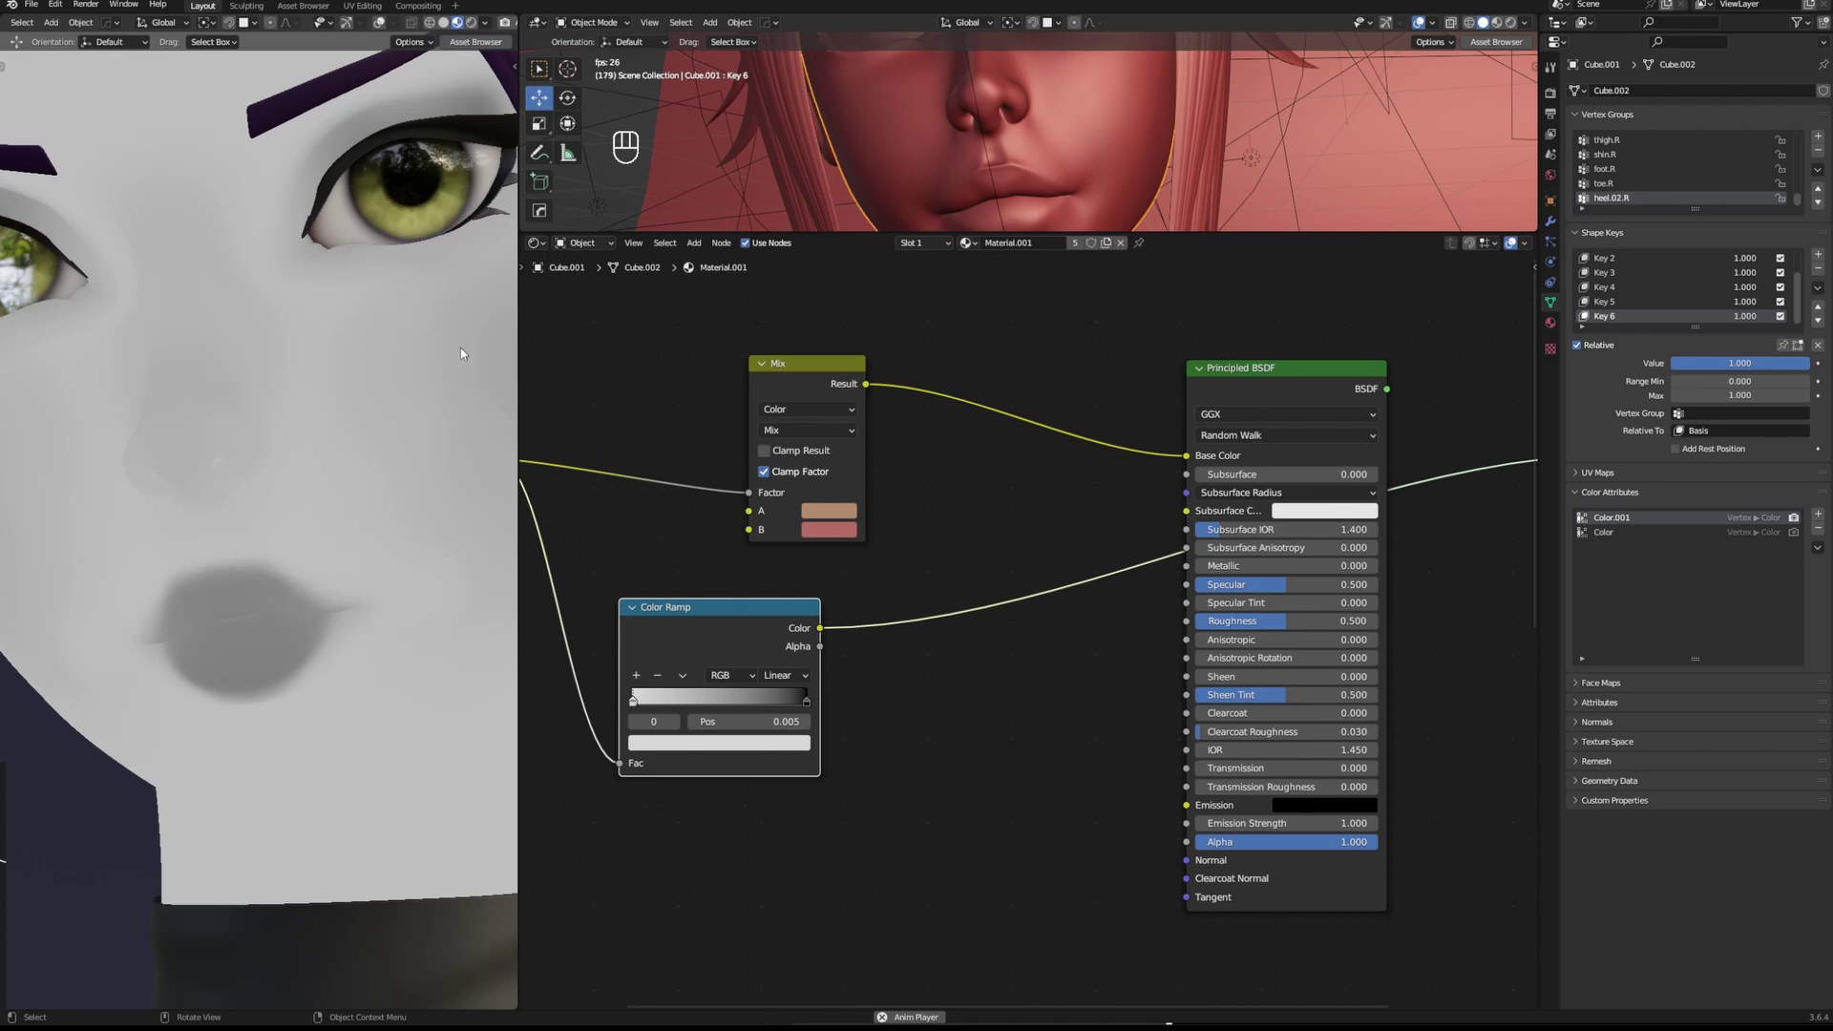
scroll(406, 383, "down", 4)
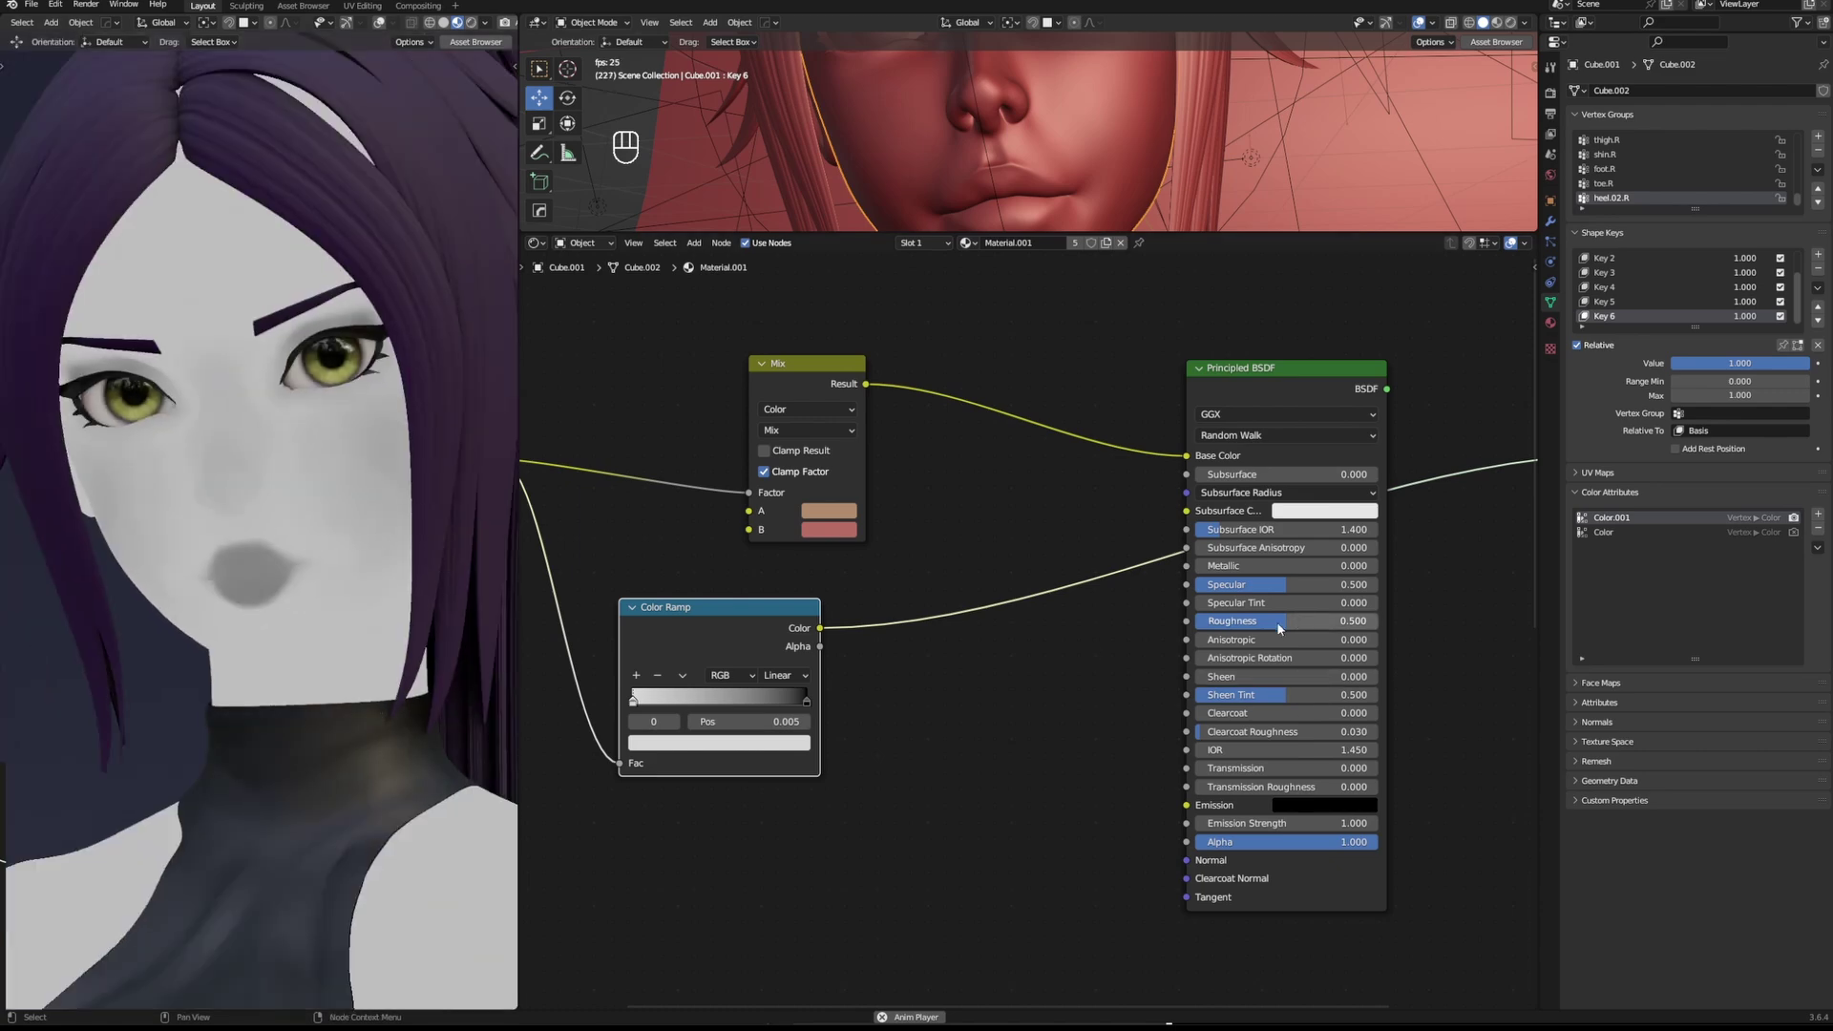
left_click_drag(820, 628, 1189, 622)
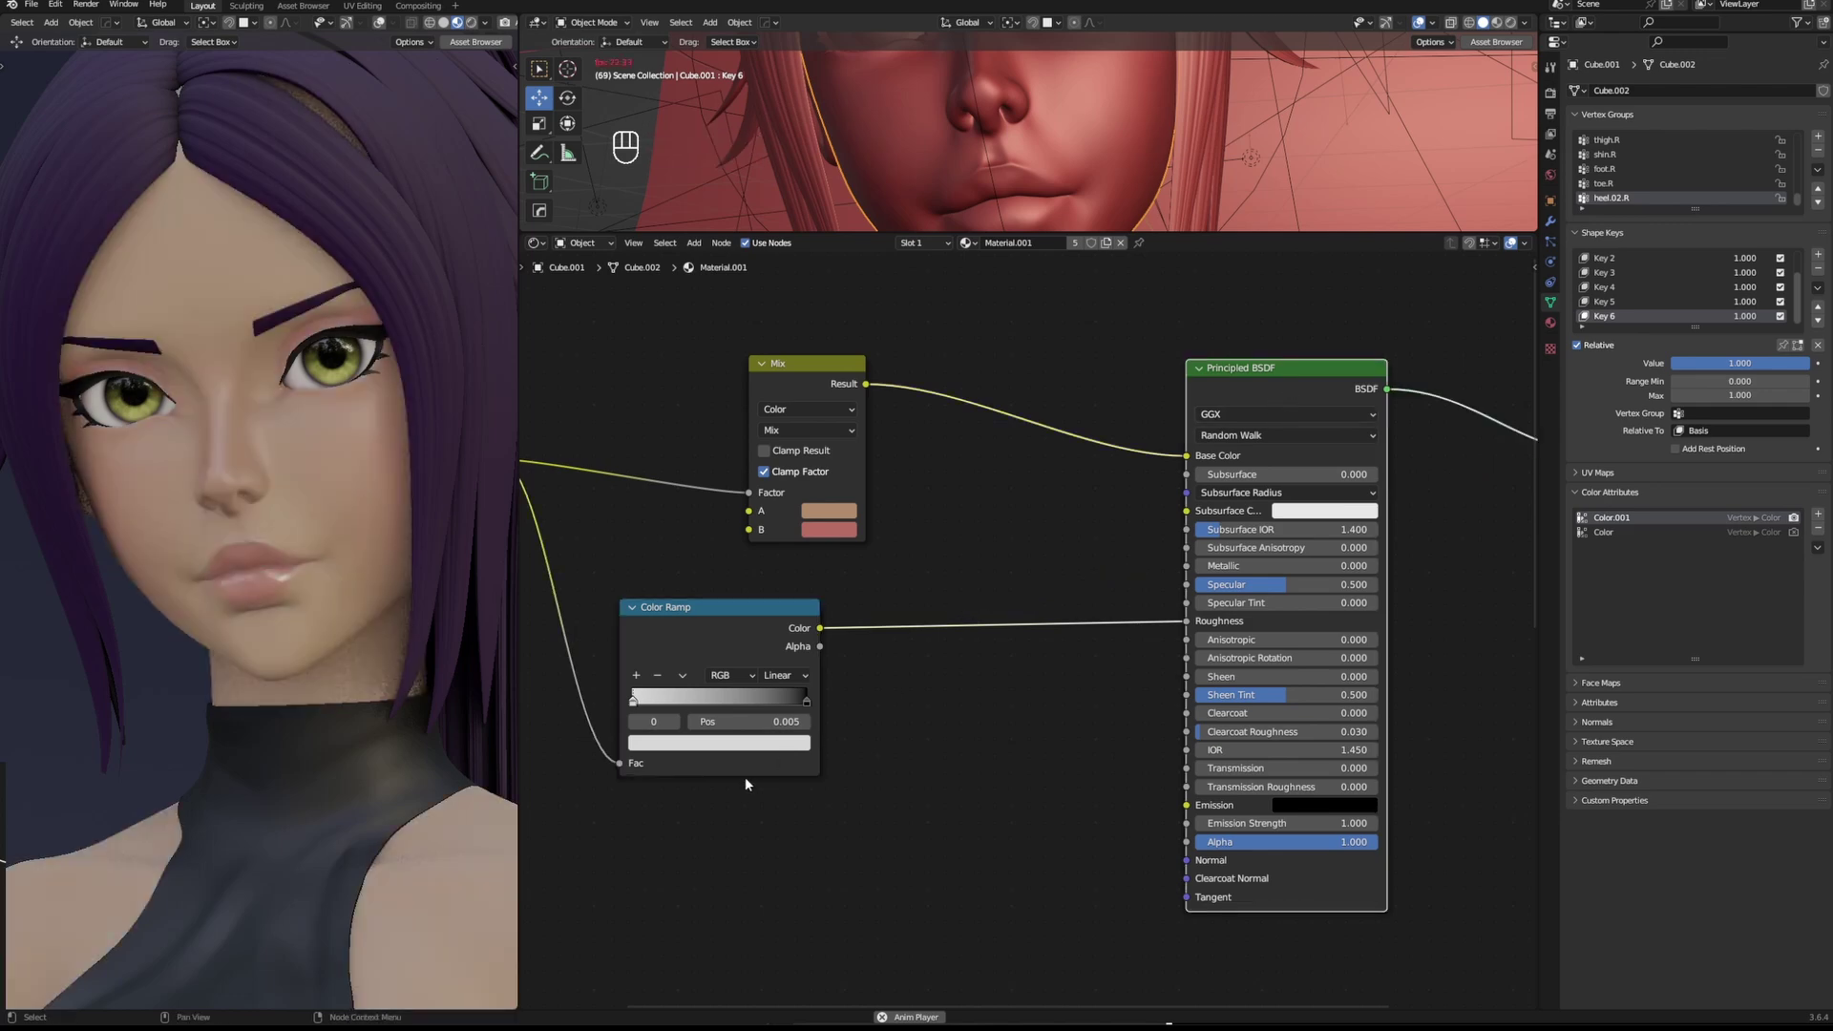
Lighten the Color Ramp's black stop at position 1.000 to a medium grey while checking the lips.
scroll(745, 776, "up", 2)
middle_click_drag(750, 756, 913, 726)
scroll(329, 587, "up", 3)
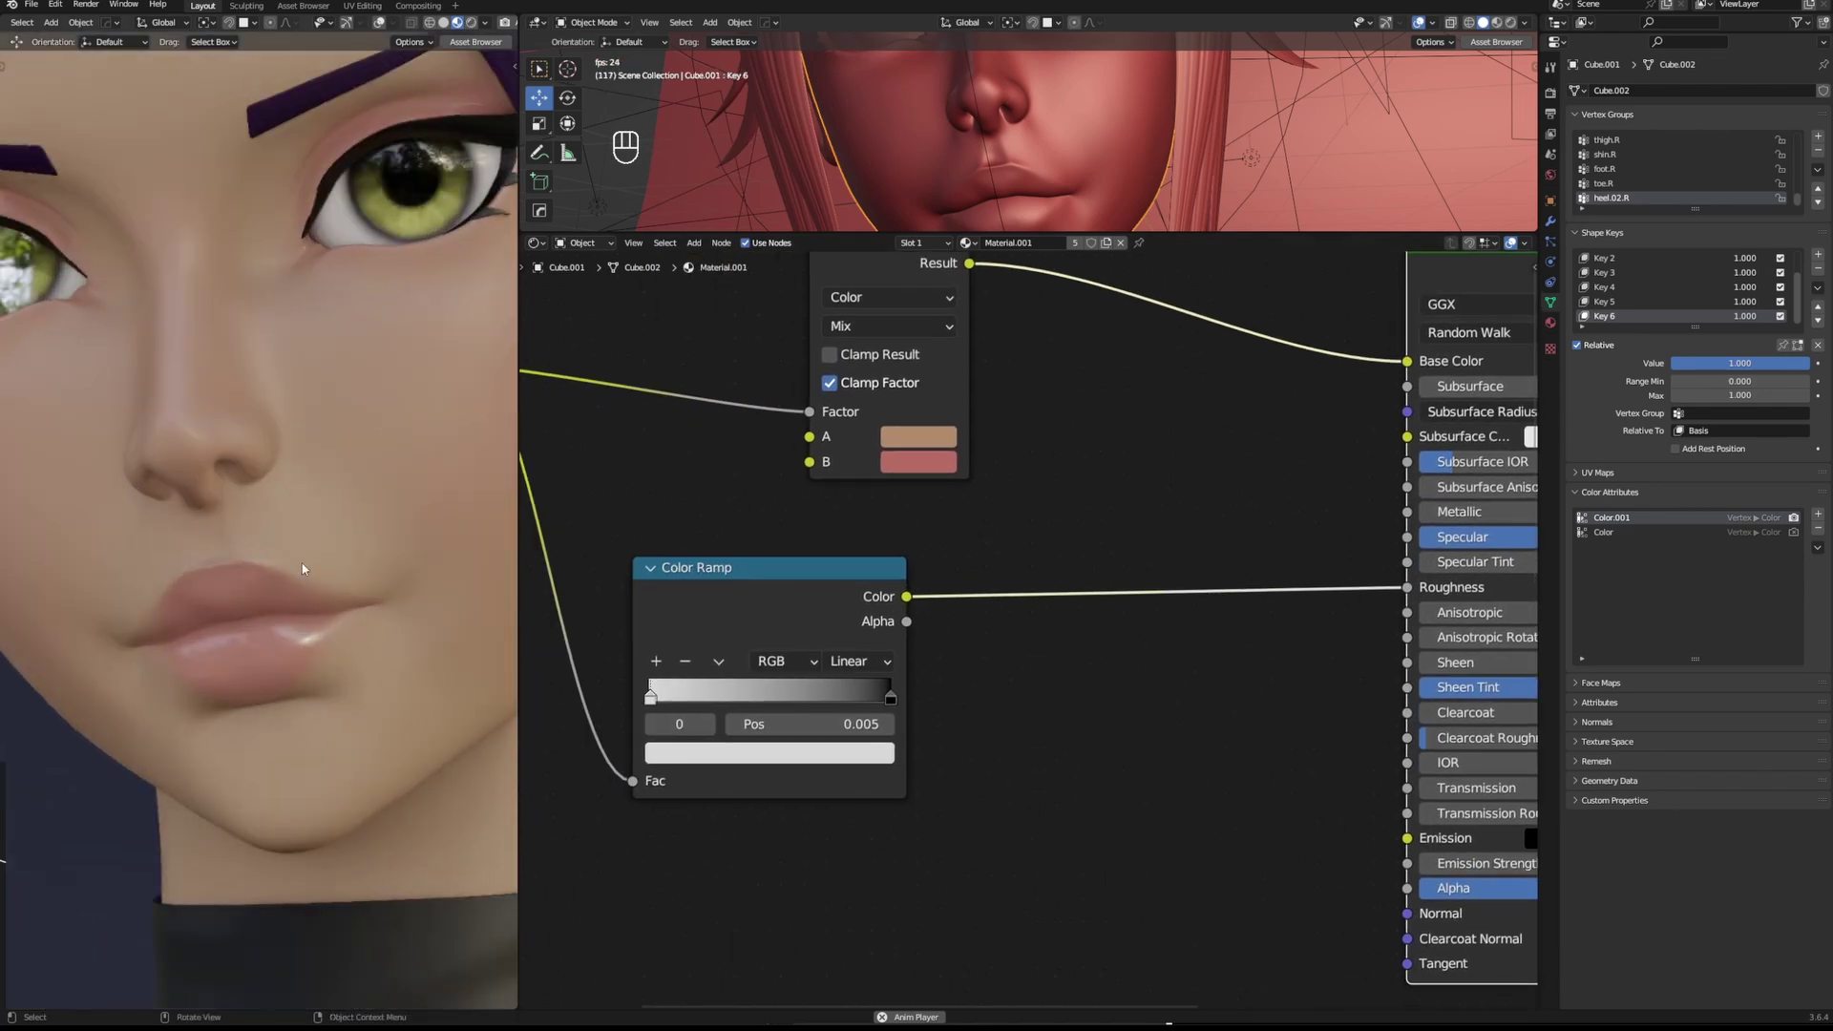
scroll(302, 553, "up", 4)
left_click(891, 696)
left_click(846, 754)
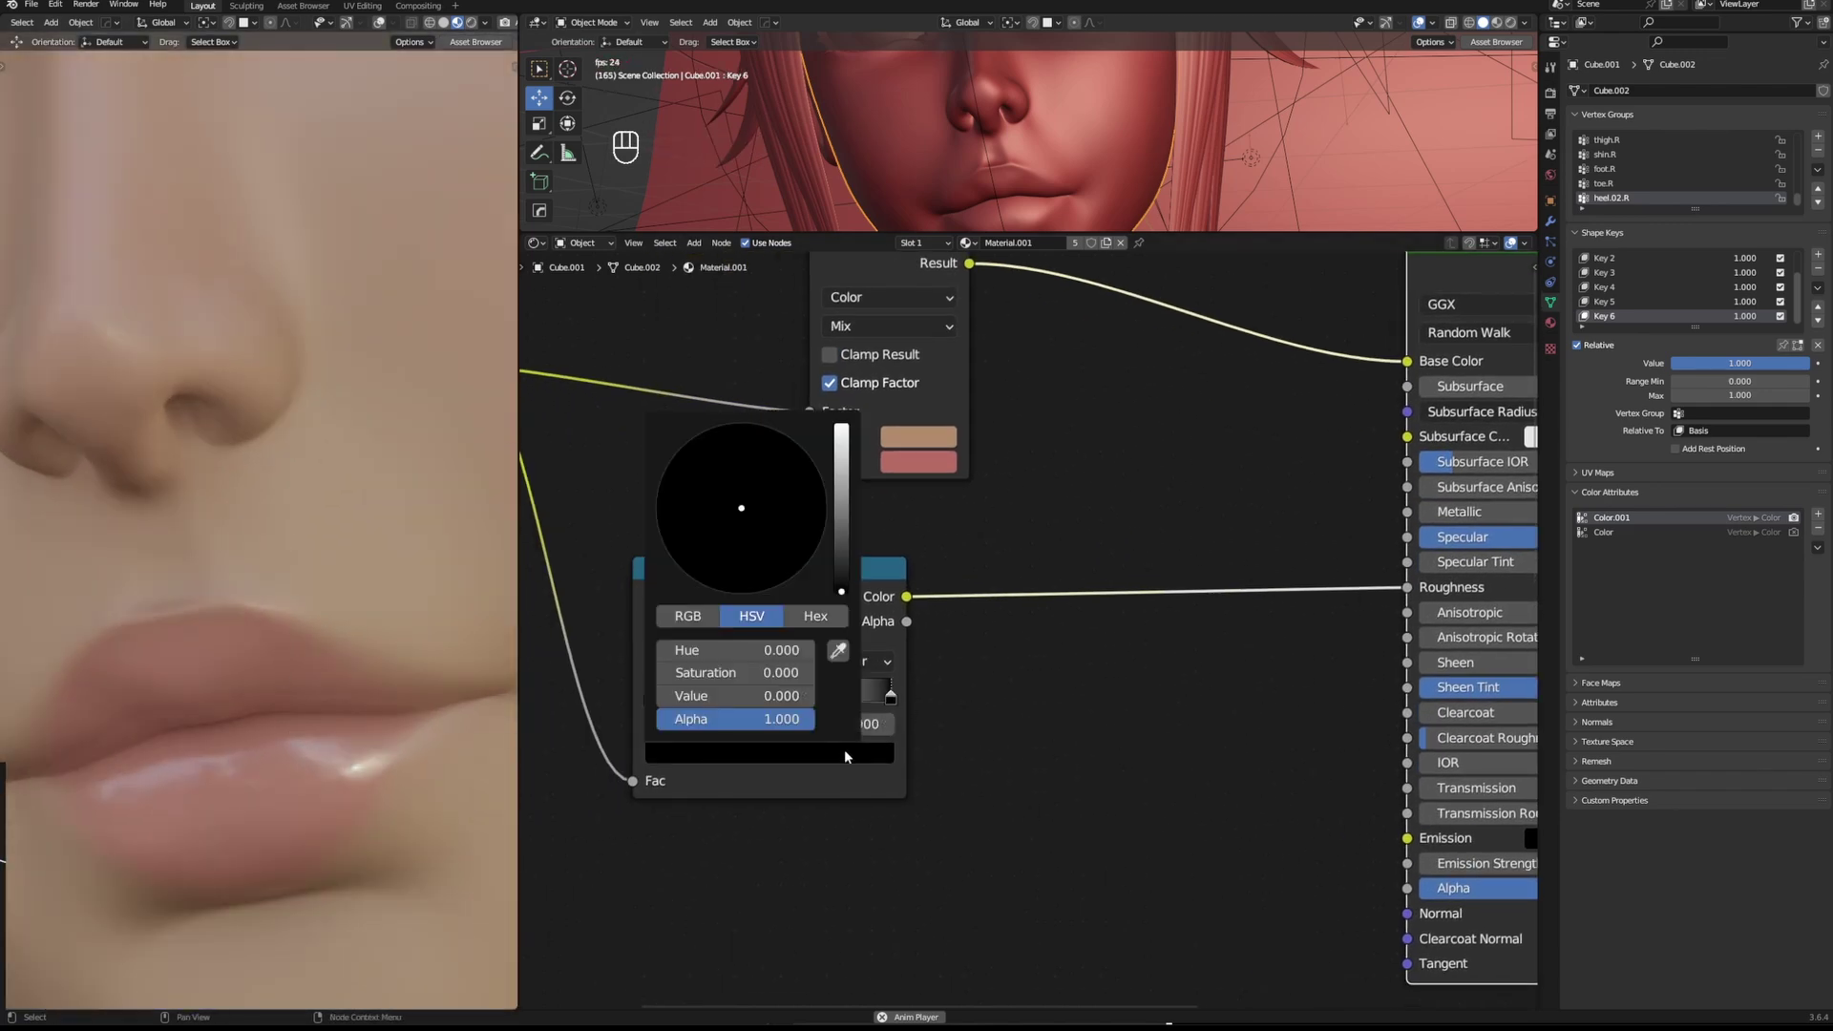
left_click_drag(731, 695, 682, 695)
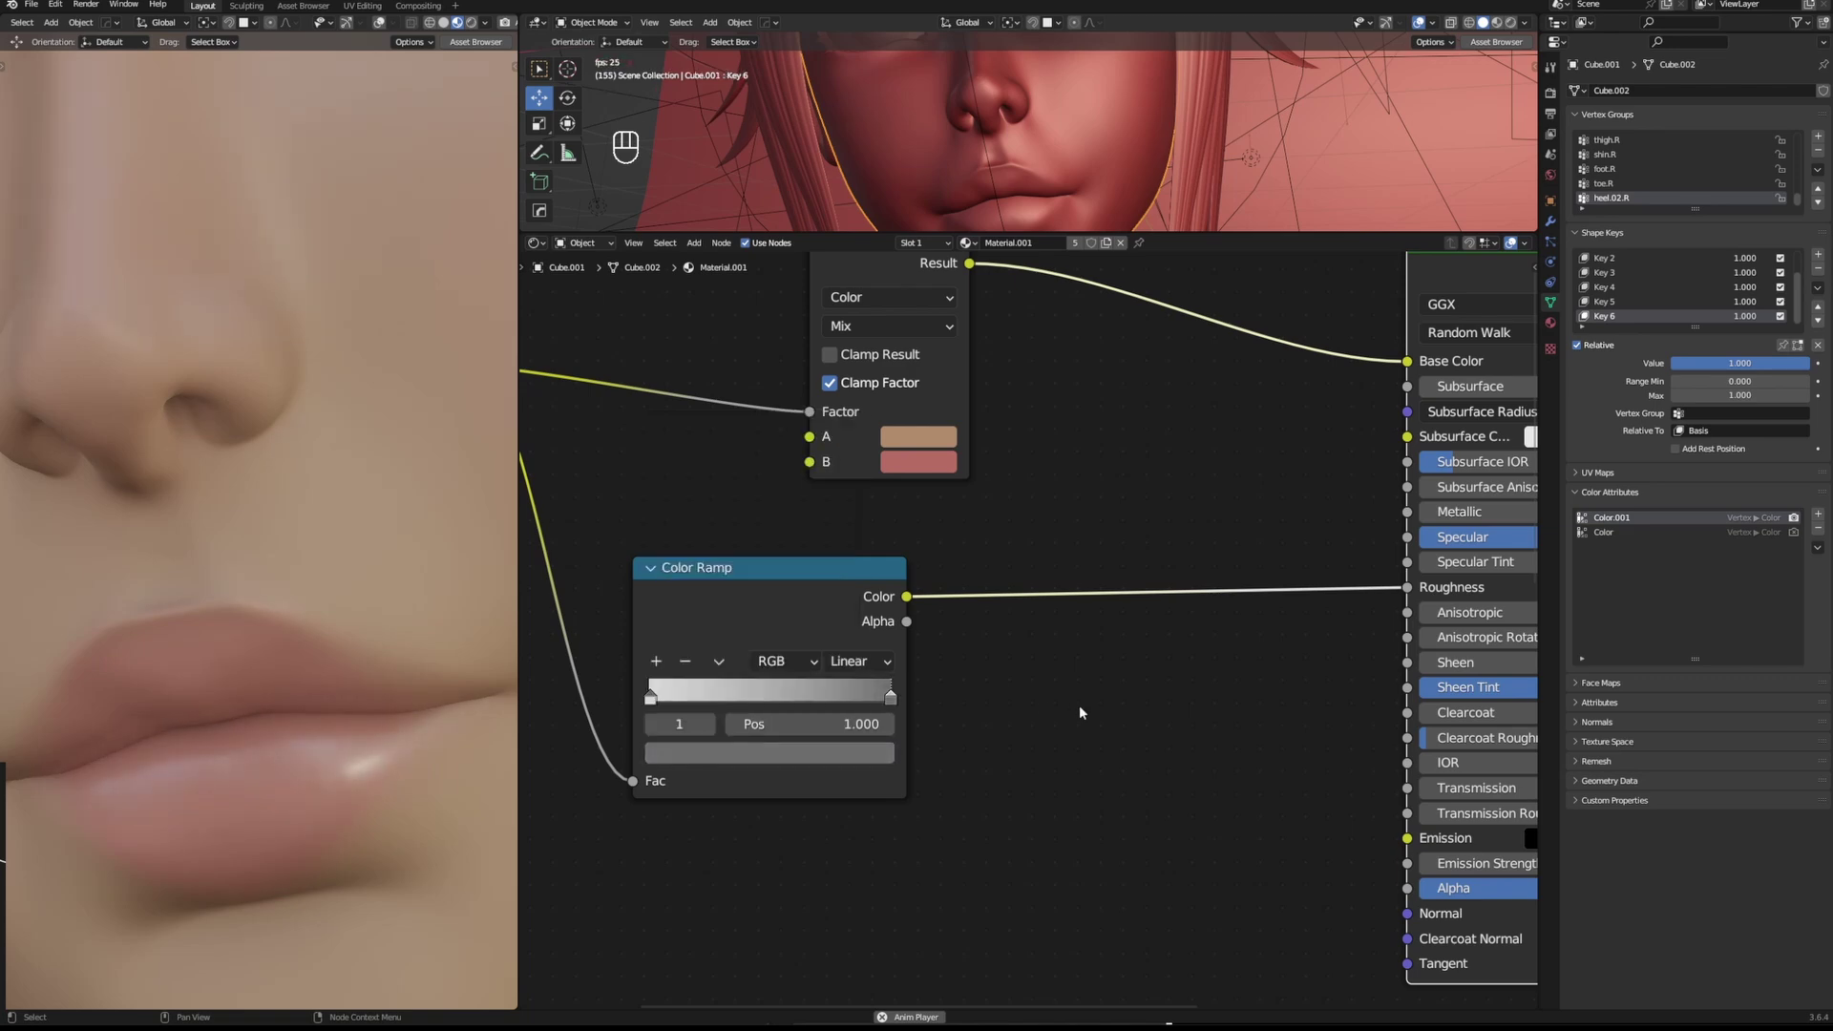
Set the Principled BSDF's Subsurface to 0.014 and display the face in rendered shading.
scroll(1084, 716, "down", 4)
scroll(1041, 563, "up", 1)
scroll(1042, 570, "up", 2)
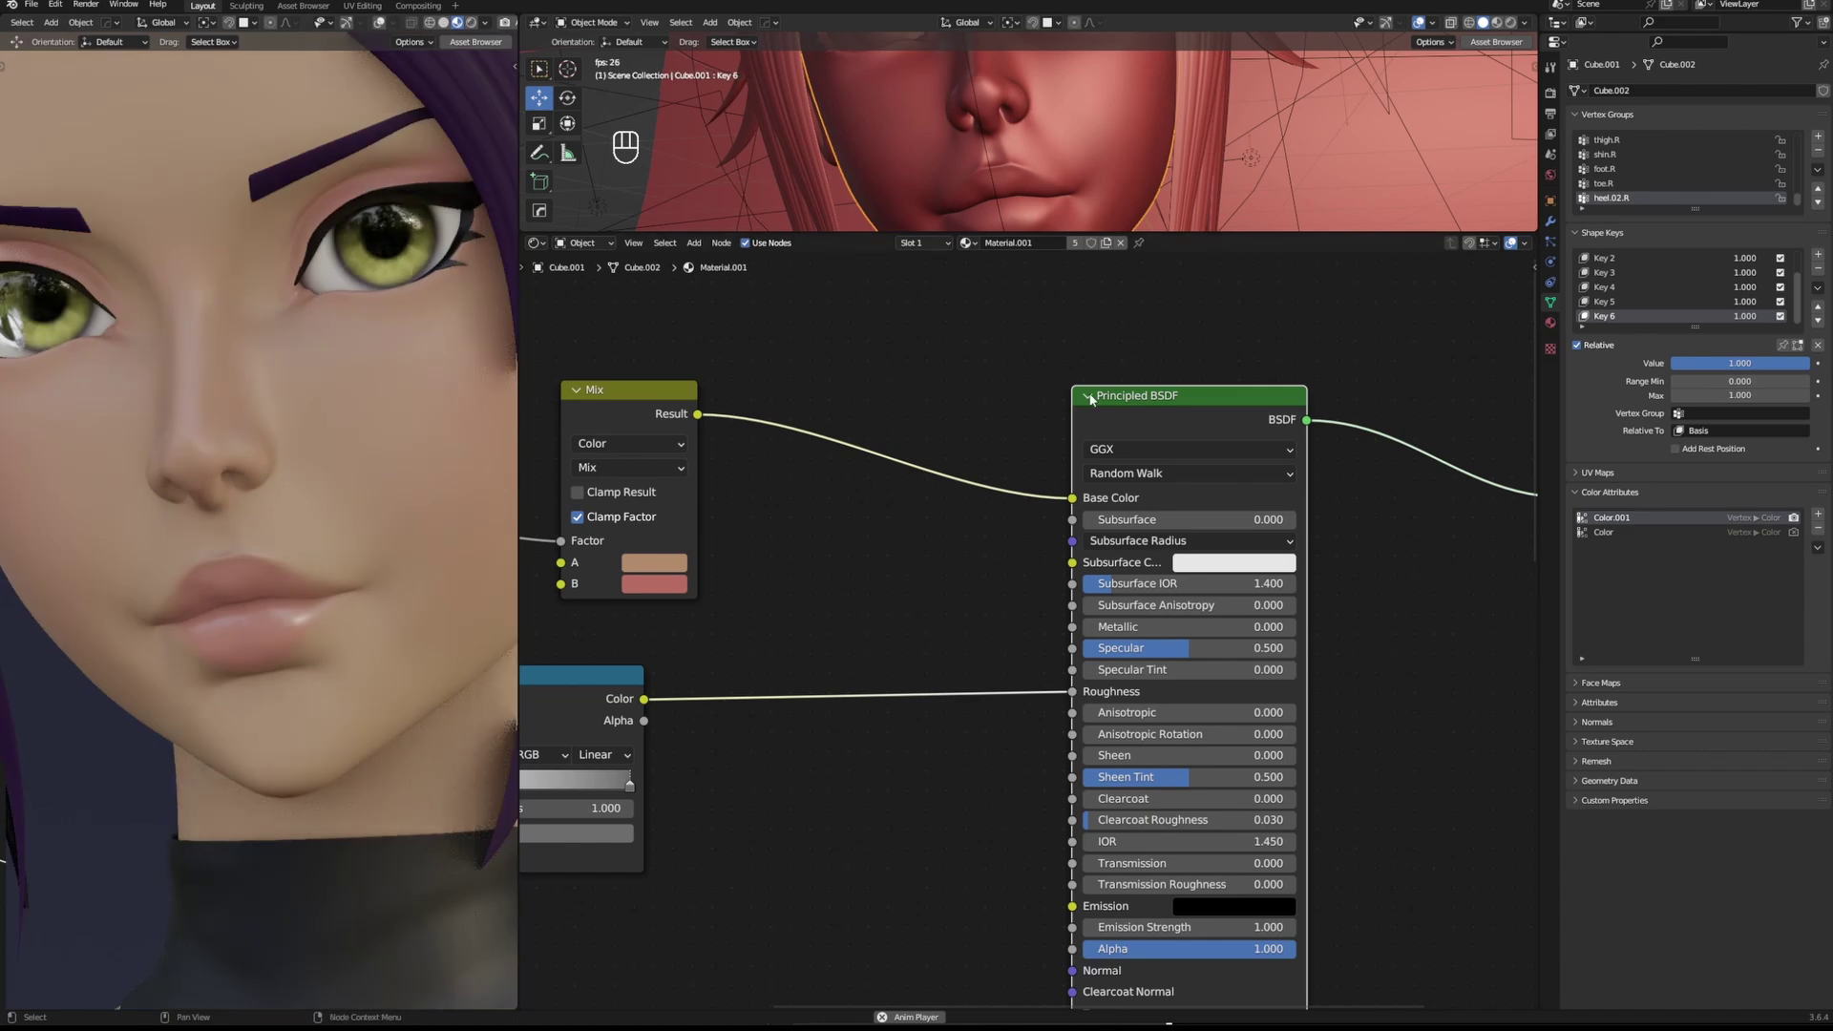
left_click_drag(1160, 523, 1182, 523)
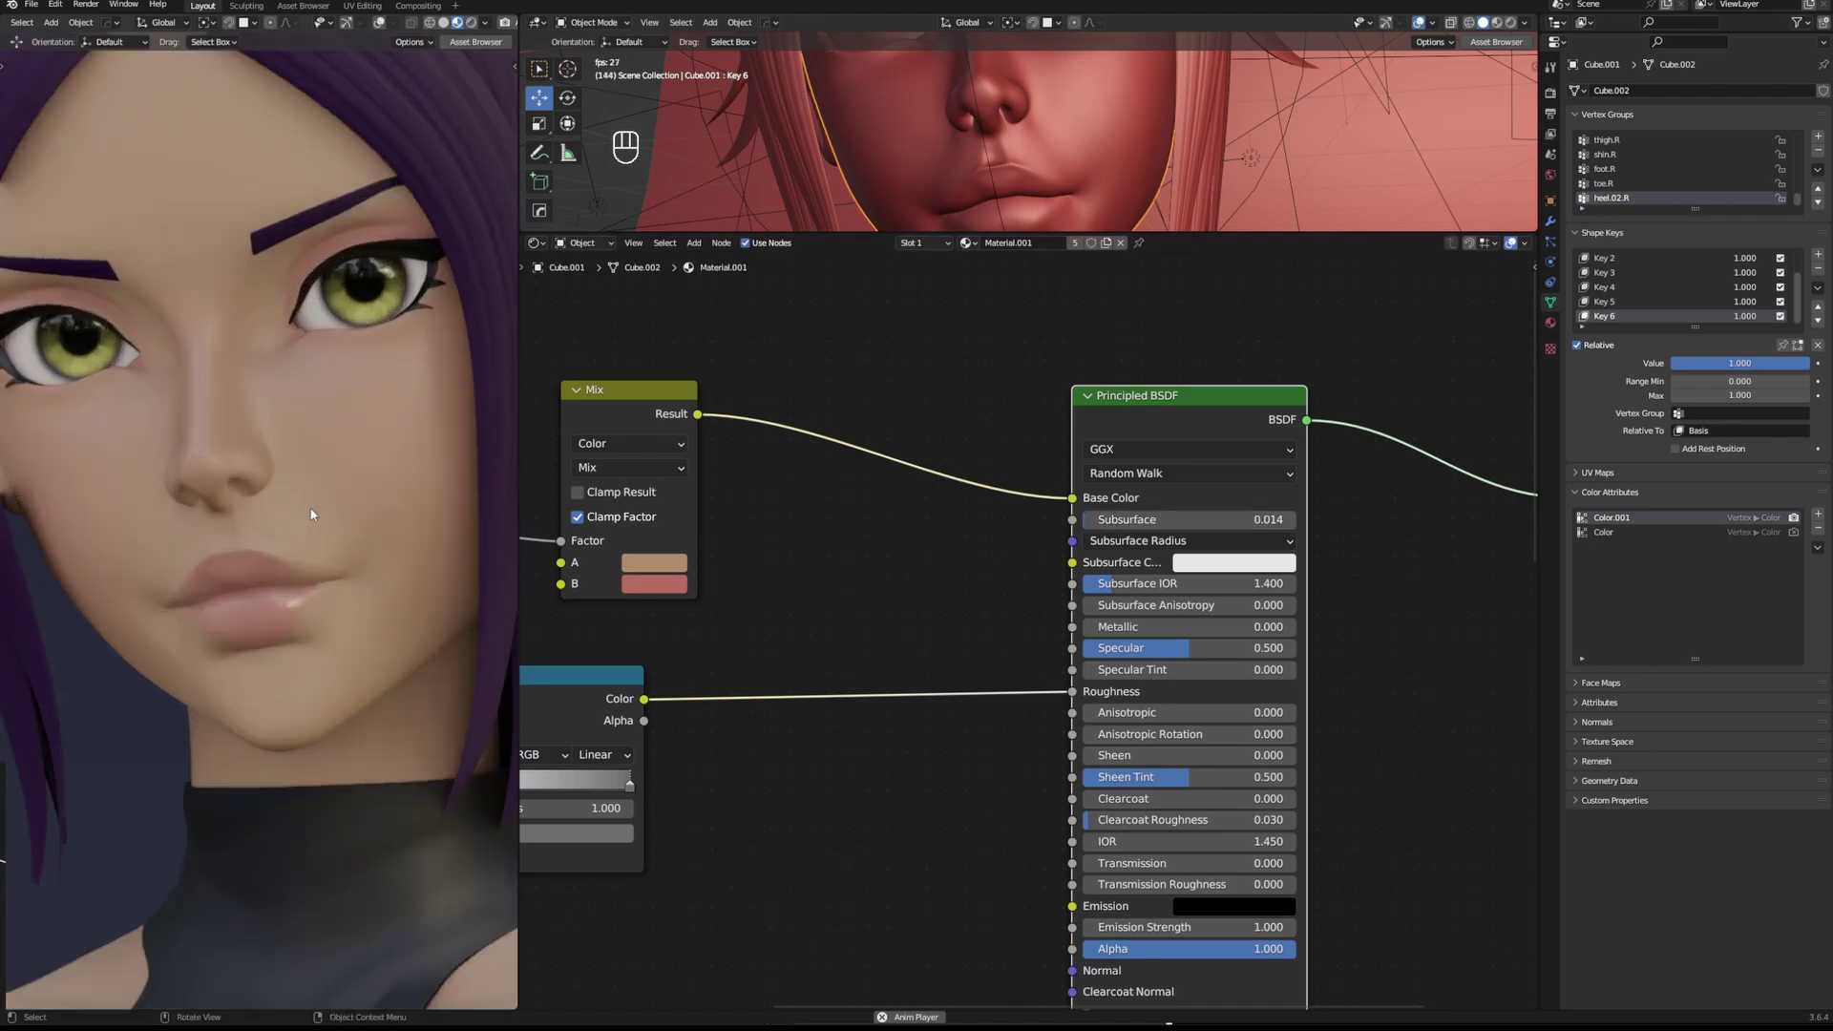
scroll(277, 649, "up", 4)
middle_click_drag(261, 659, 298, 633, "shift")
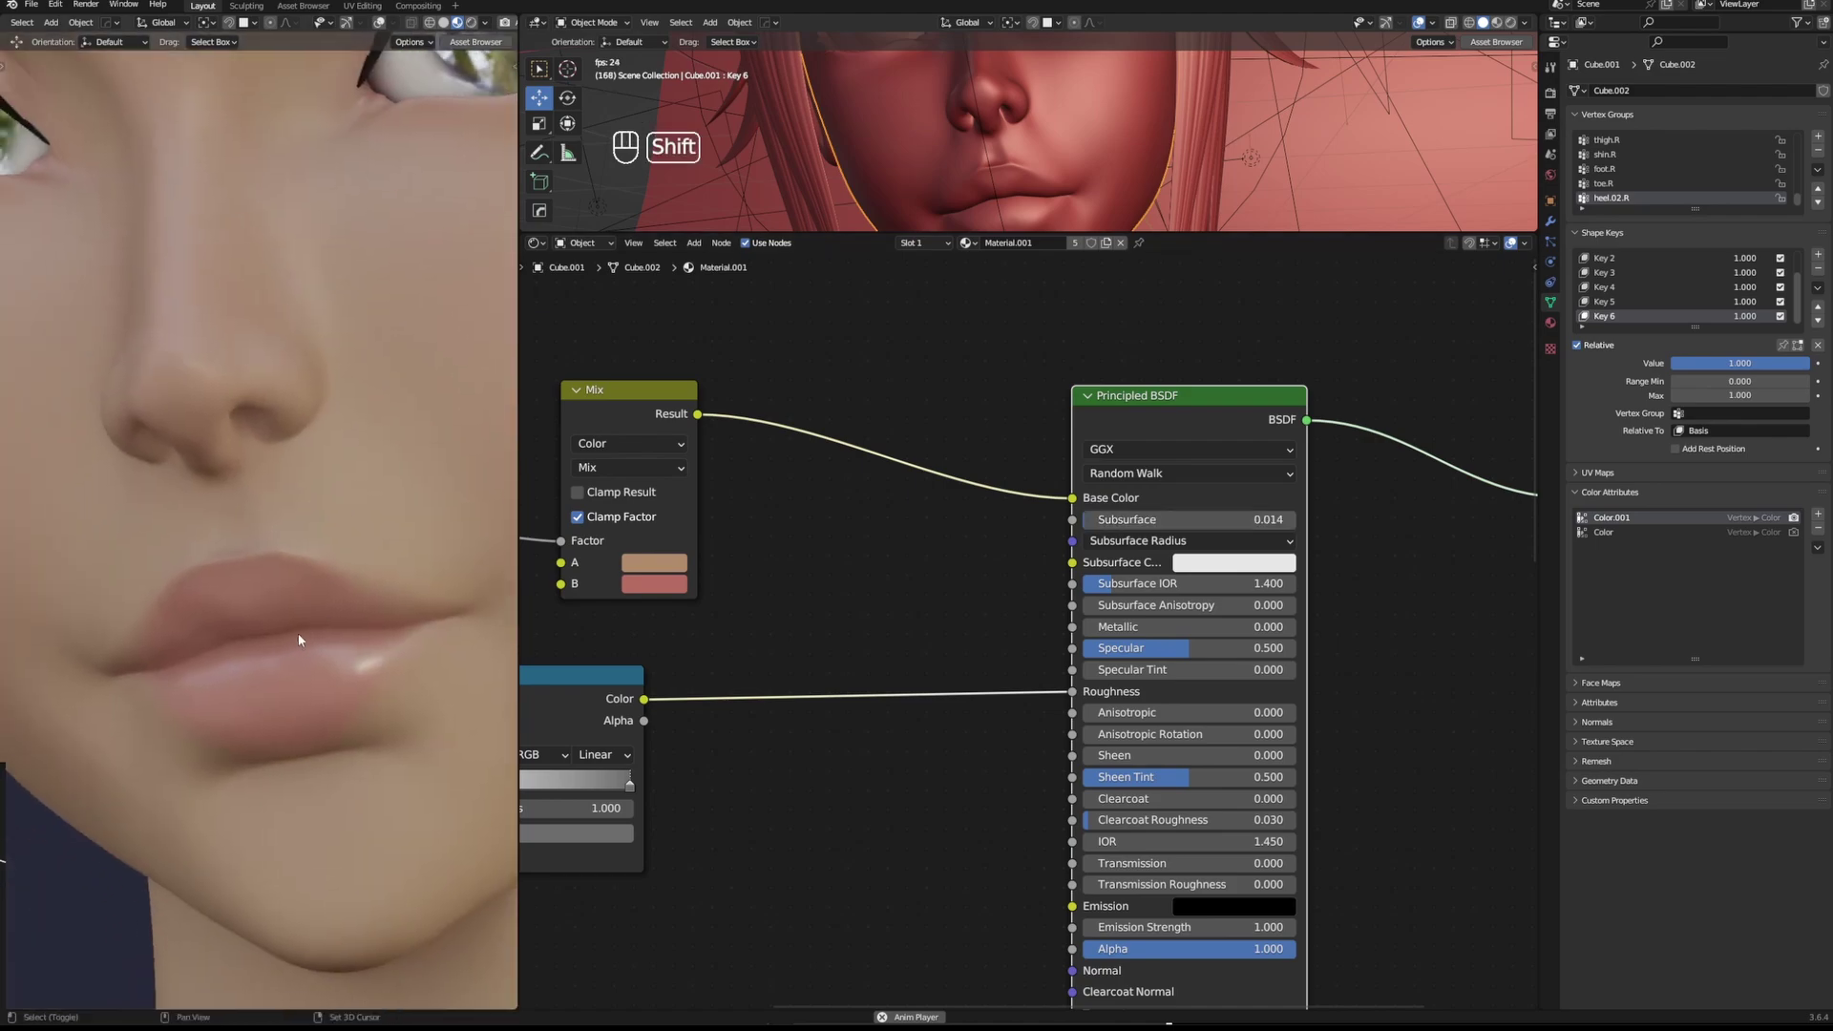
left_click(471, 22)
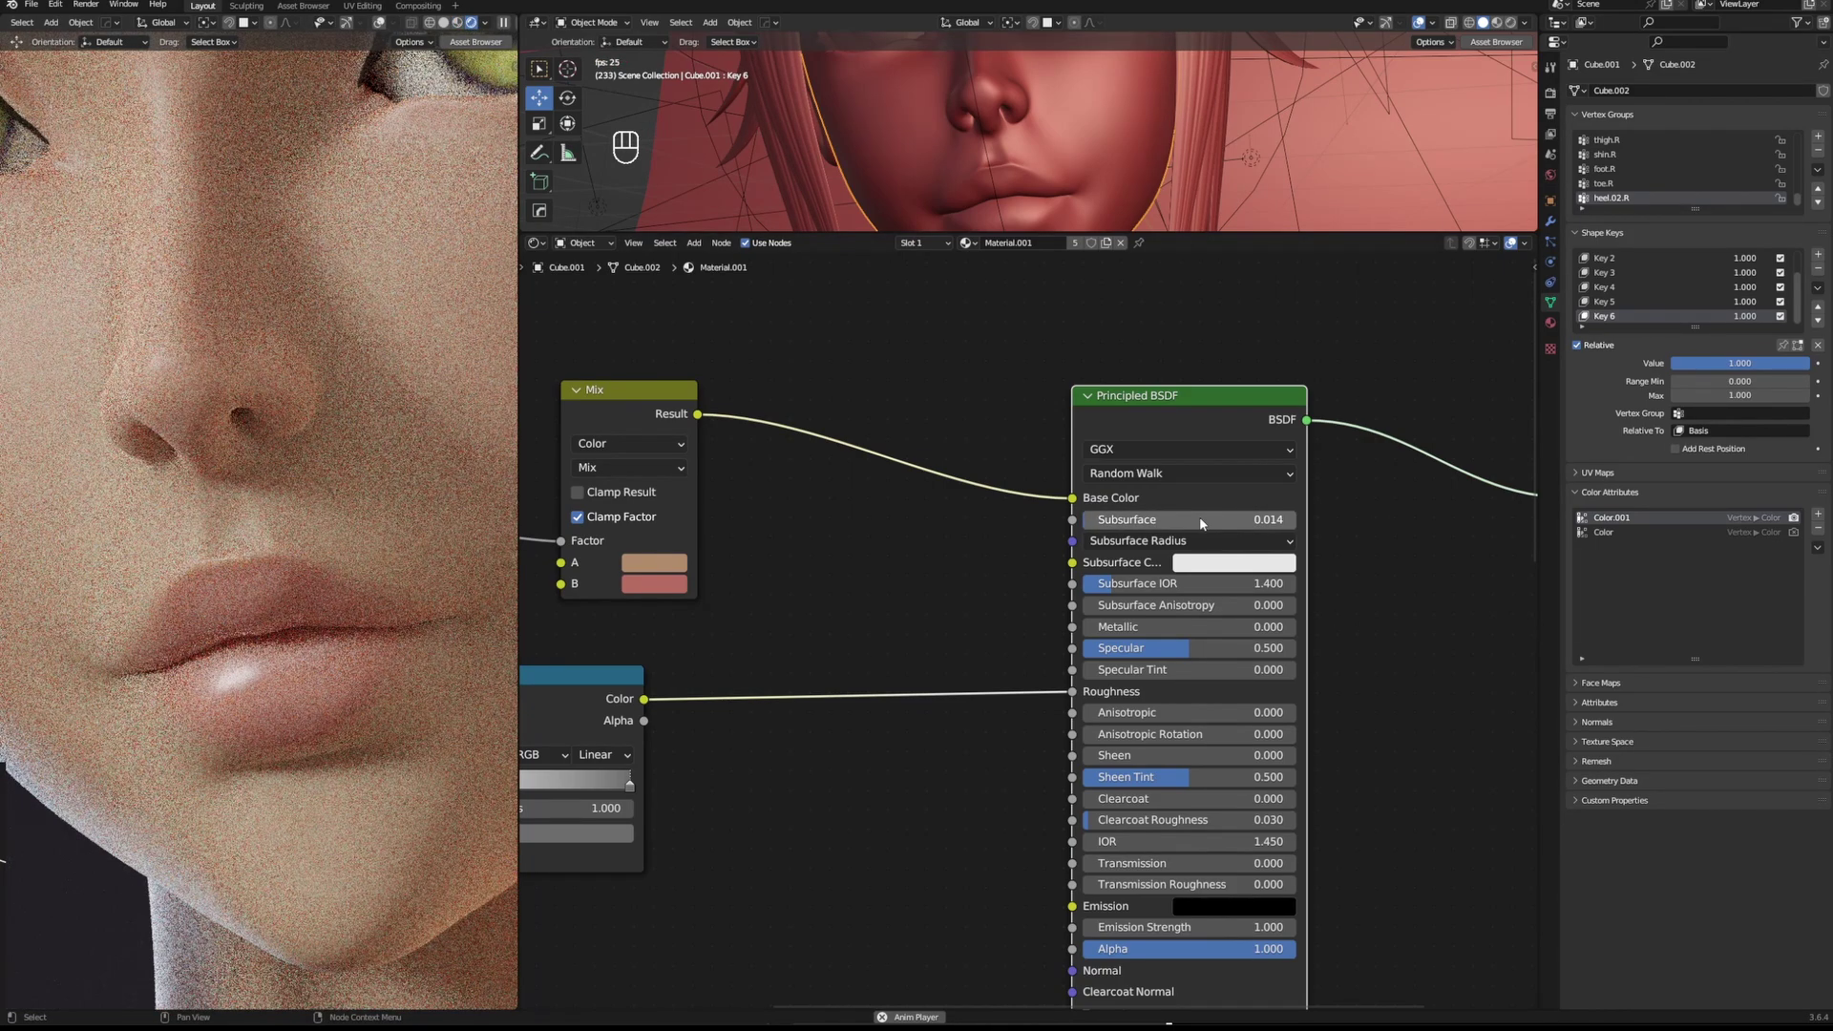
scroll(289, 552, "down", 5)
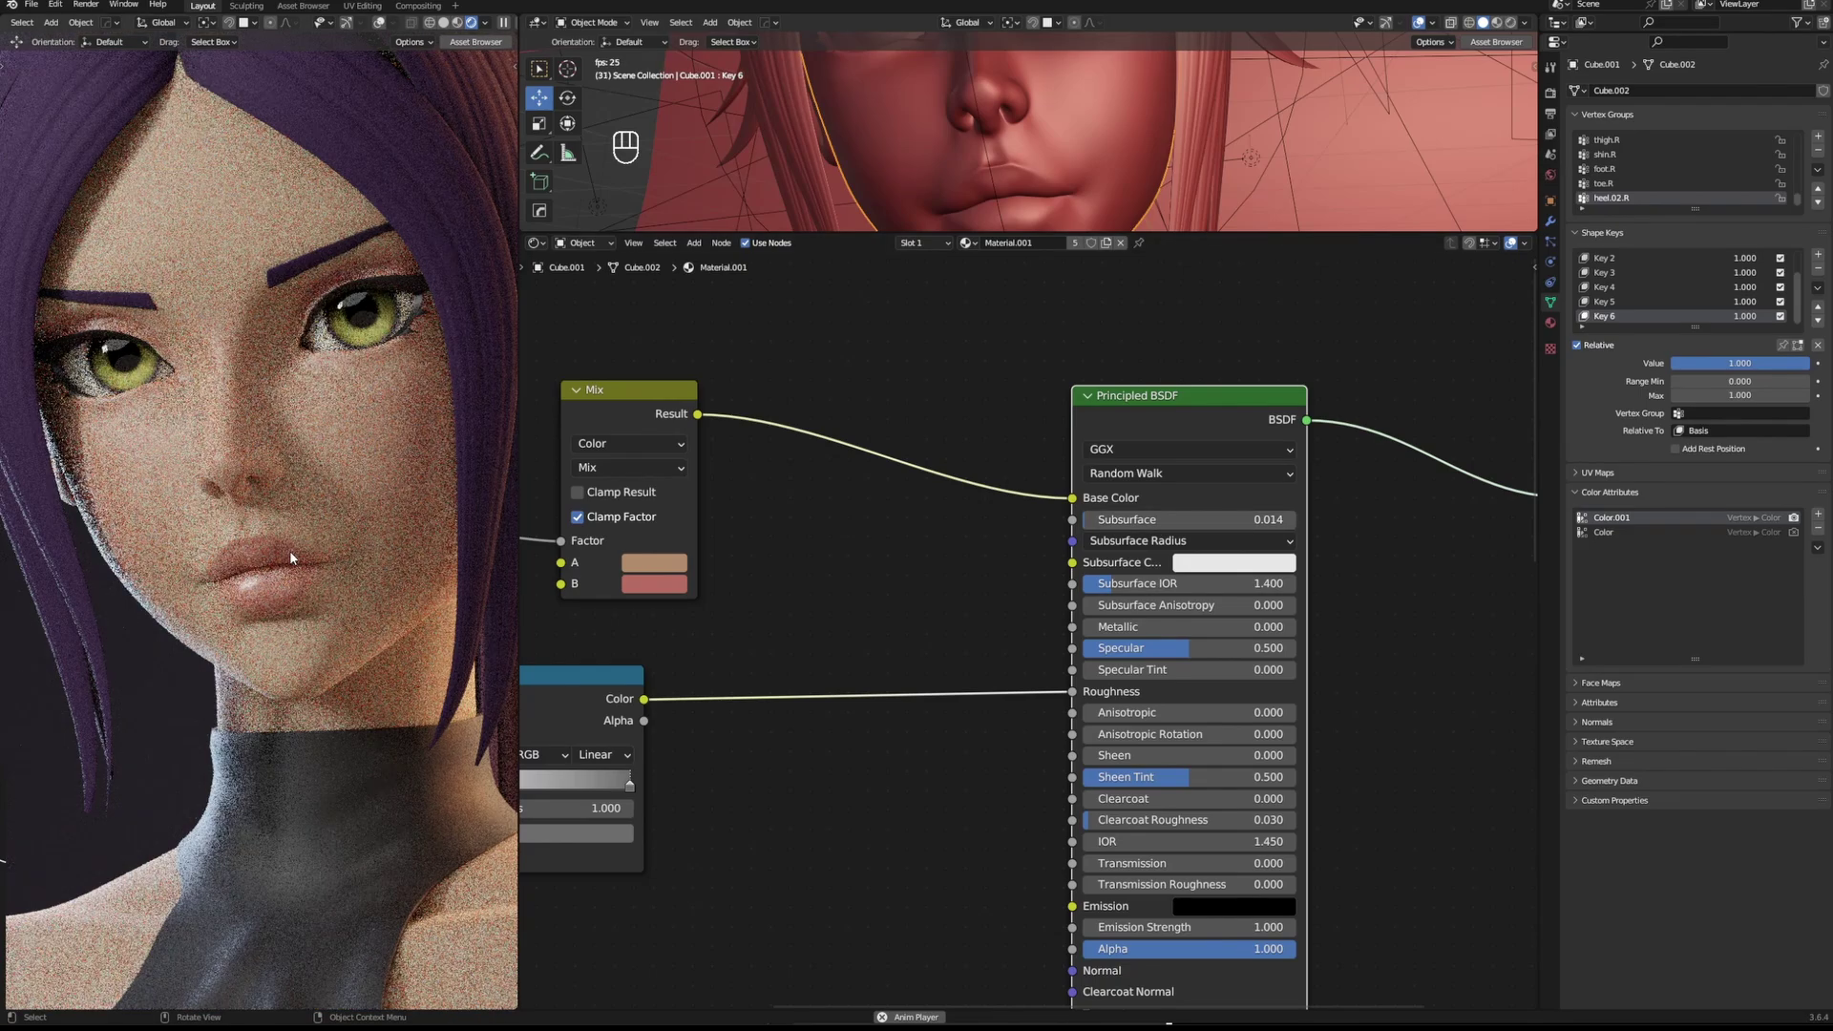
scroll(292, 551, "up", 5)
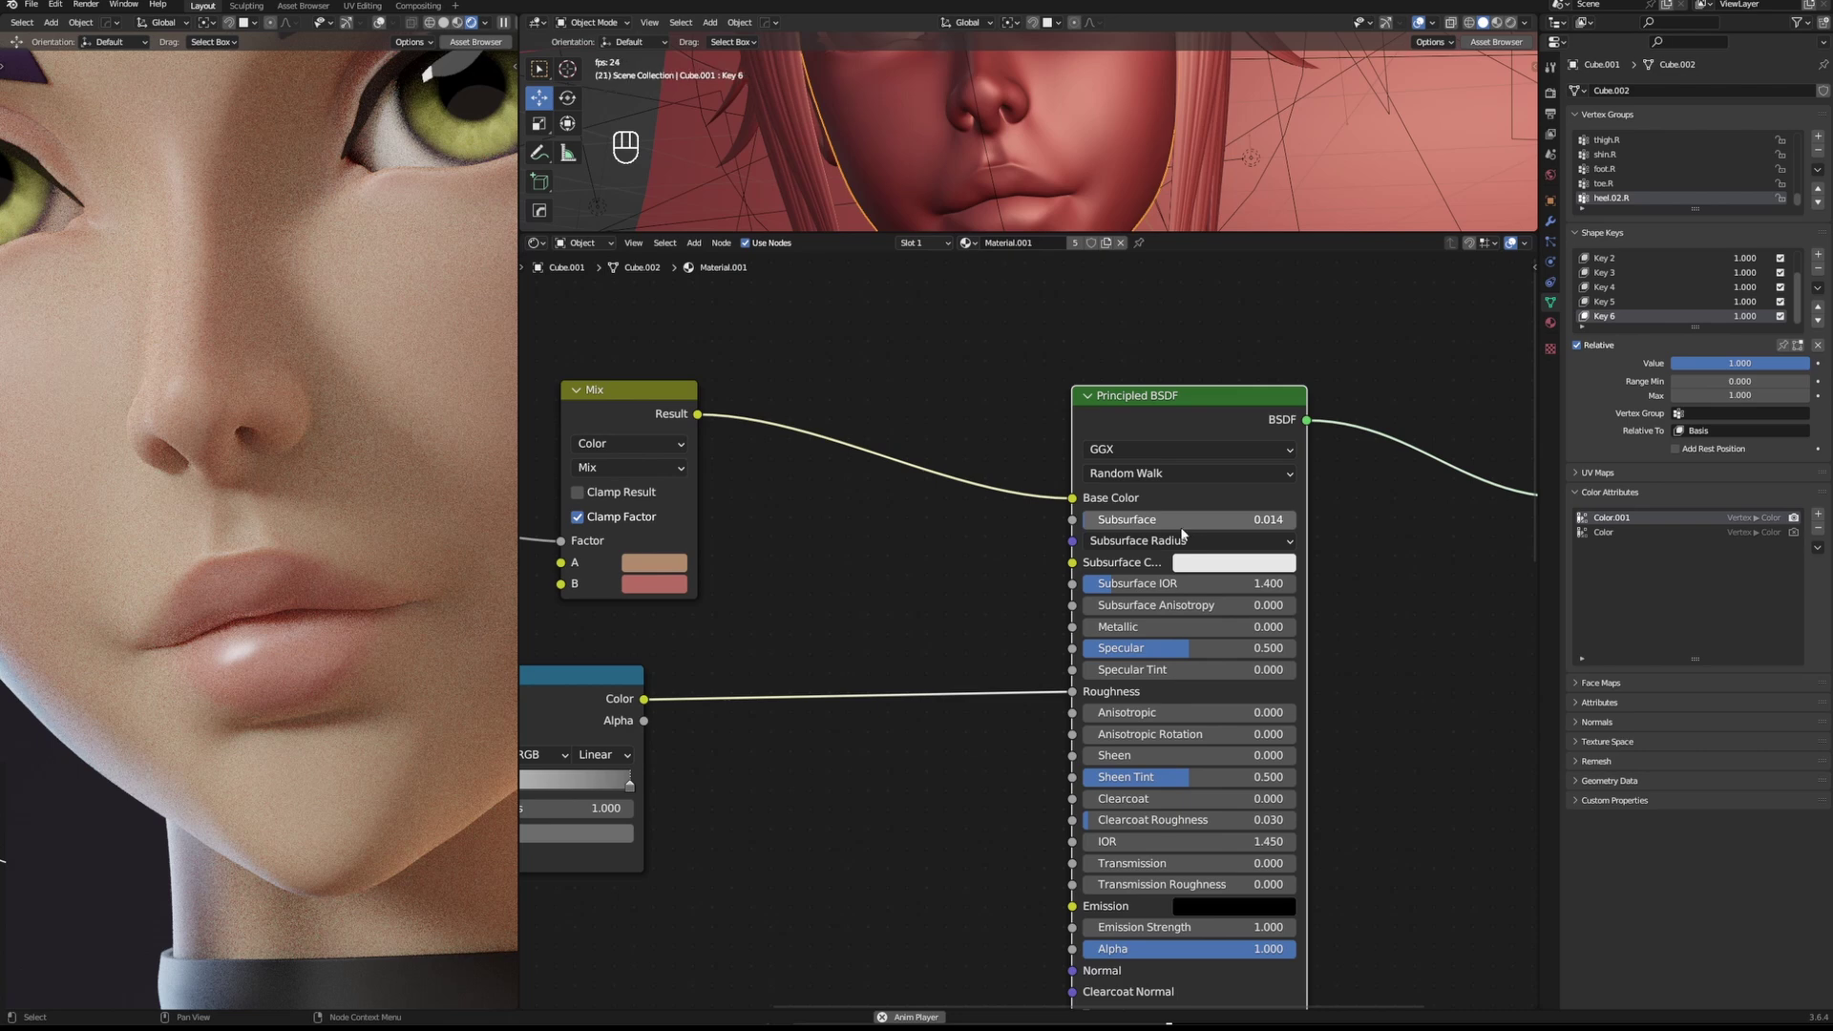
Try a Subsurface value of 0.035 on the face, and reduce it to 0.019.
key("shift")
left_click_drag(1139, 522, 1169, 522, "shift")
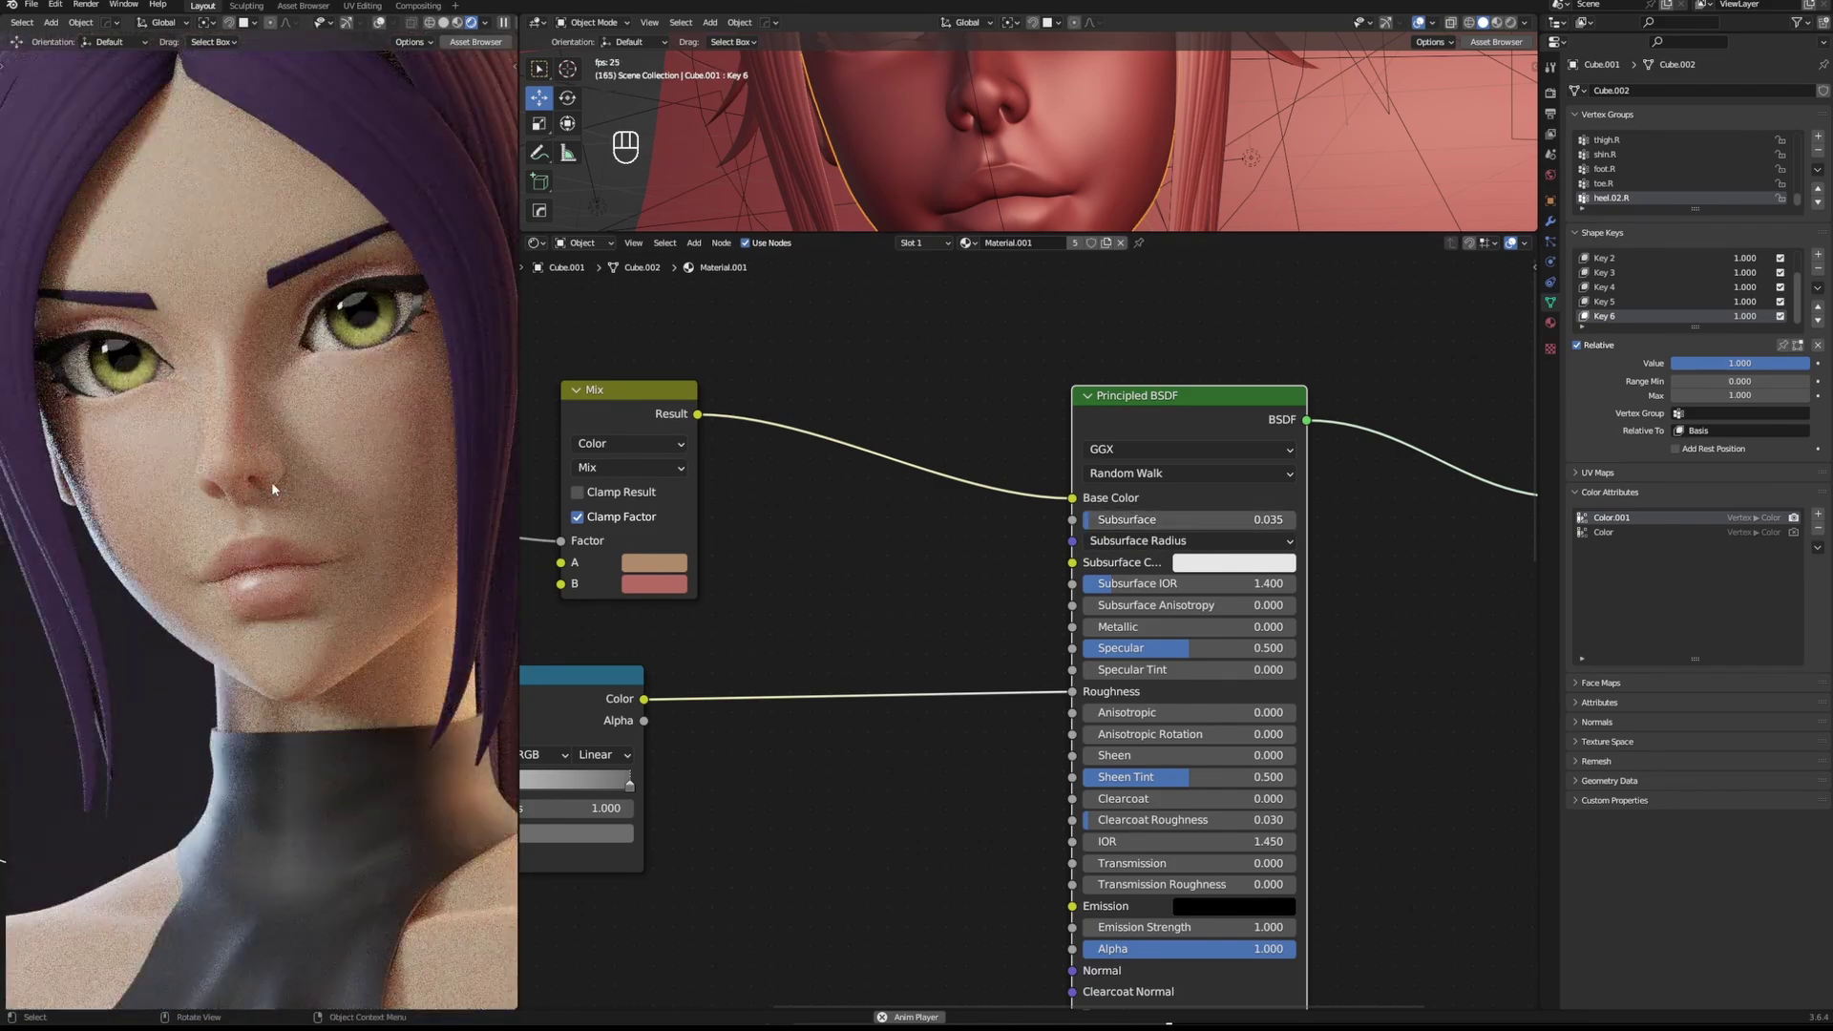
scroll(272, 485, "up", 3)
left_click_drag(1271, 519, 1193, 553)
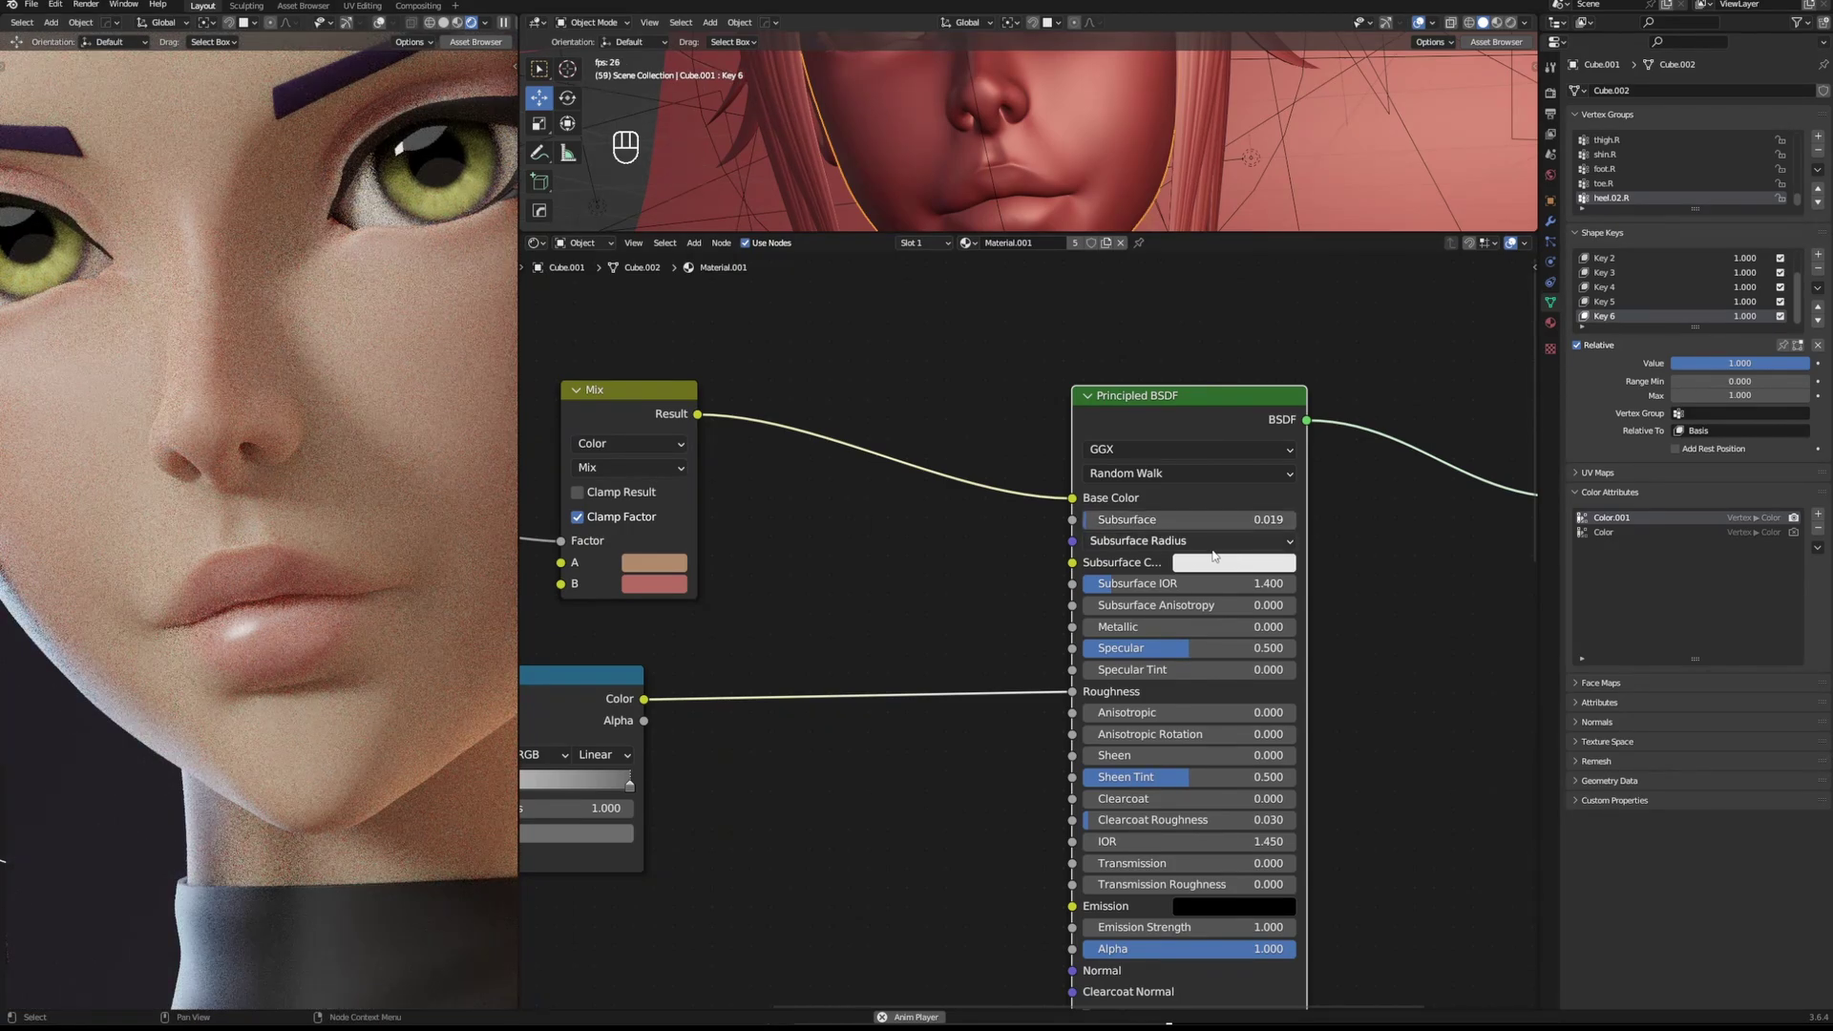
Set the Principled BSDF's Subsurface Color to a fully saturated red with hue 0.000 and value 0.800.
left_click(1235, 563)
left_click_drag(1246, 399, 1246, 431)
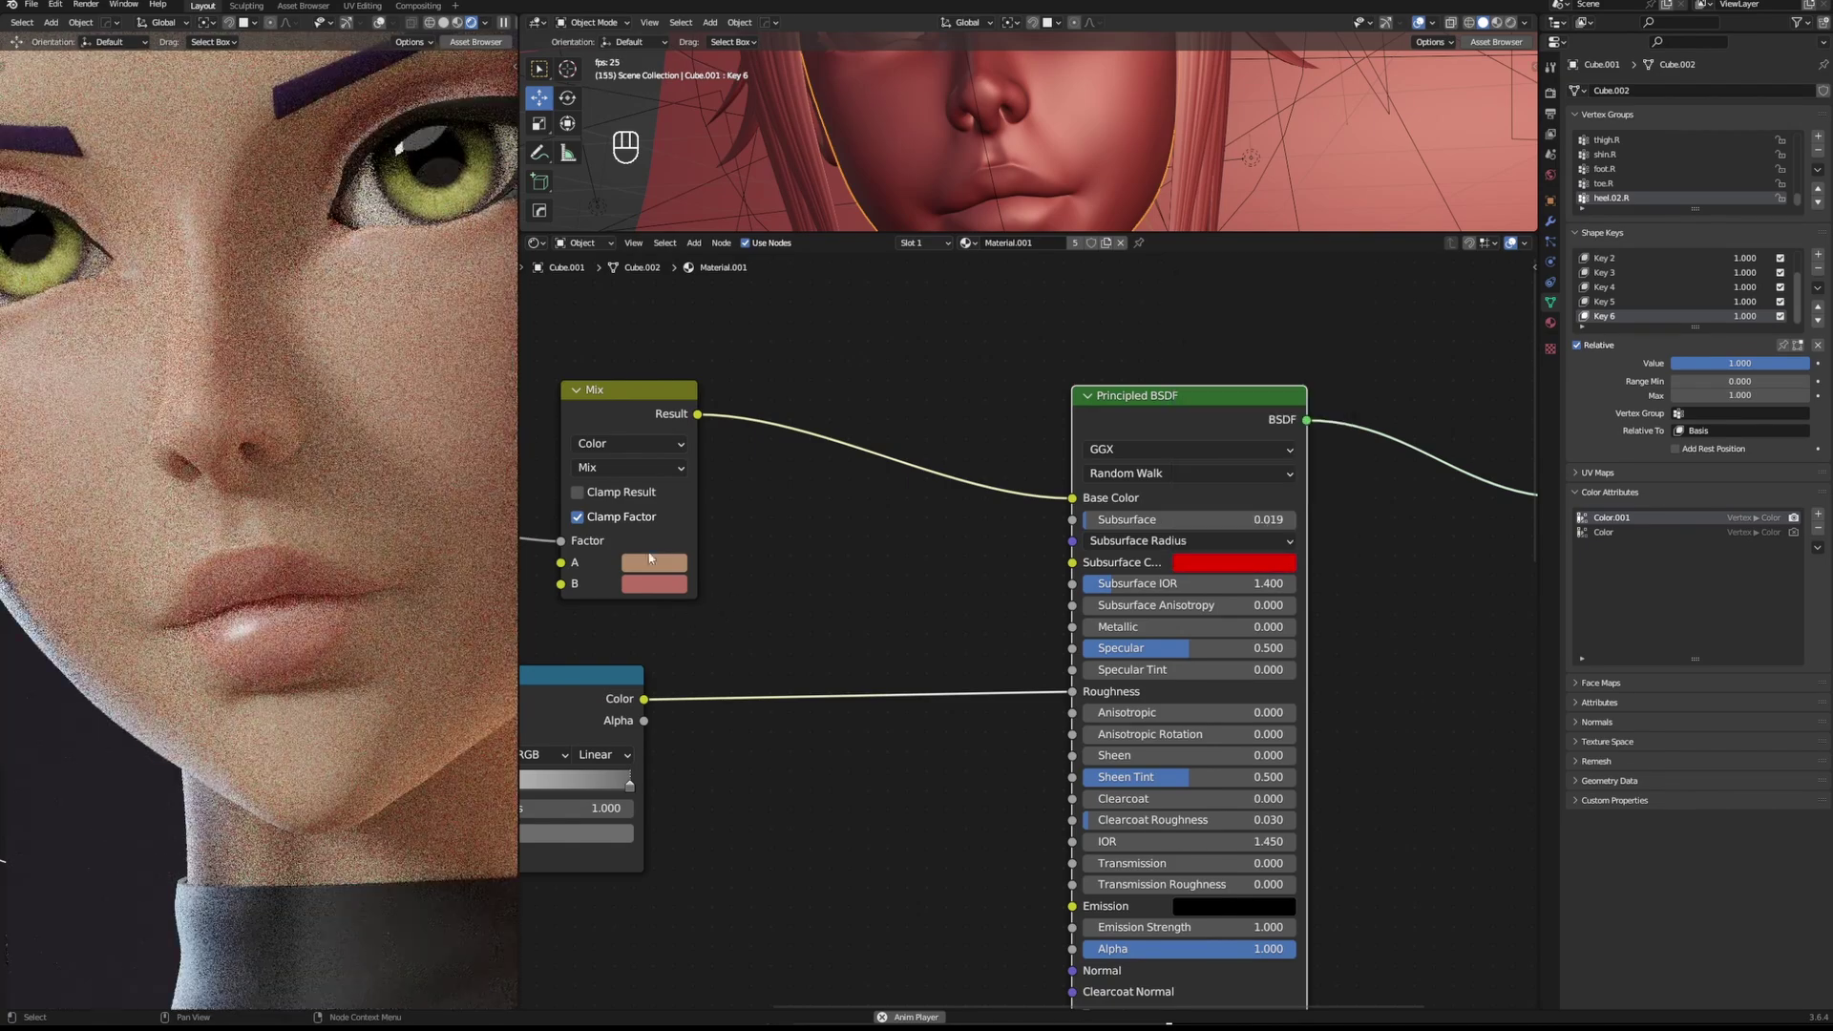
left_click(1239, 561)
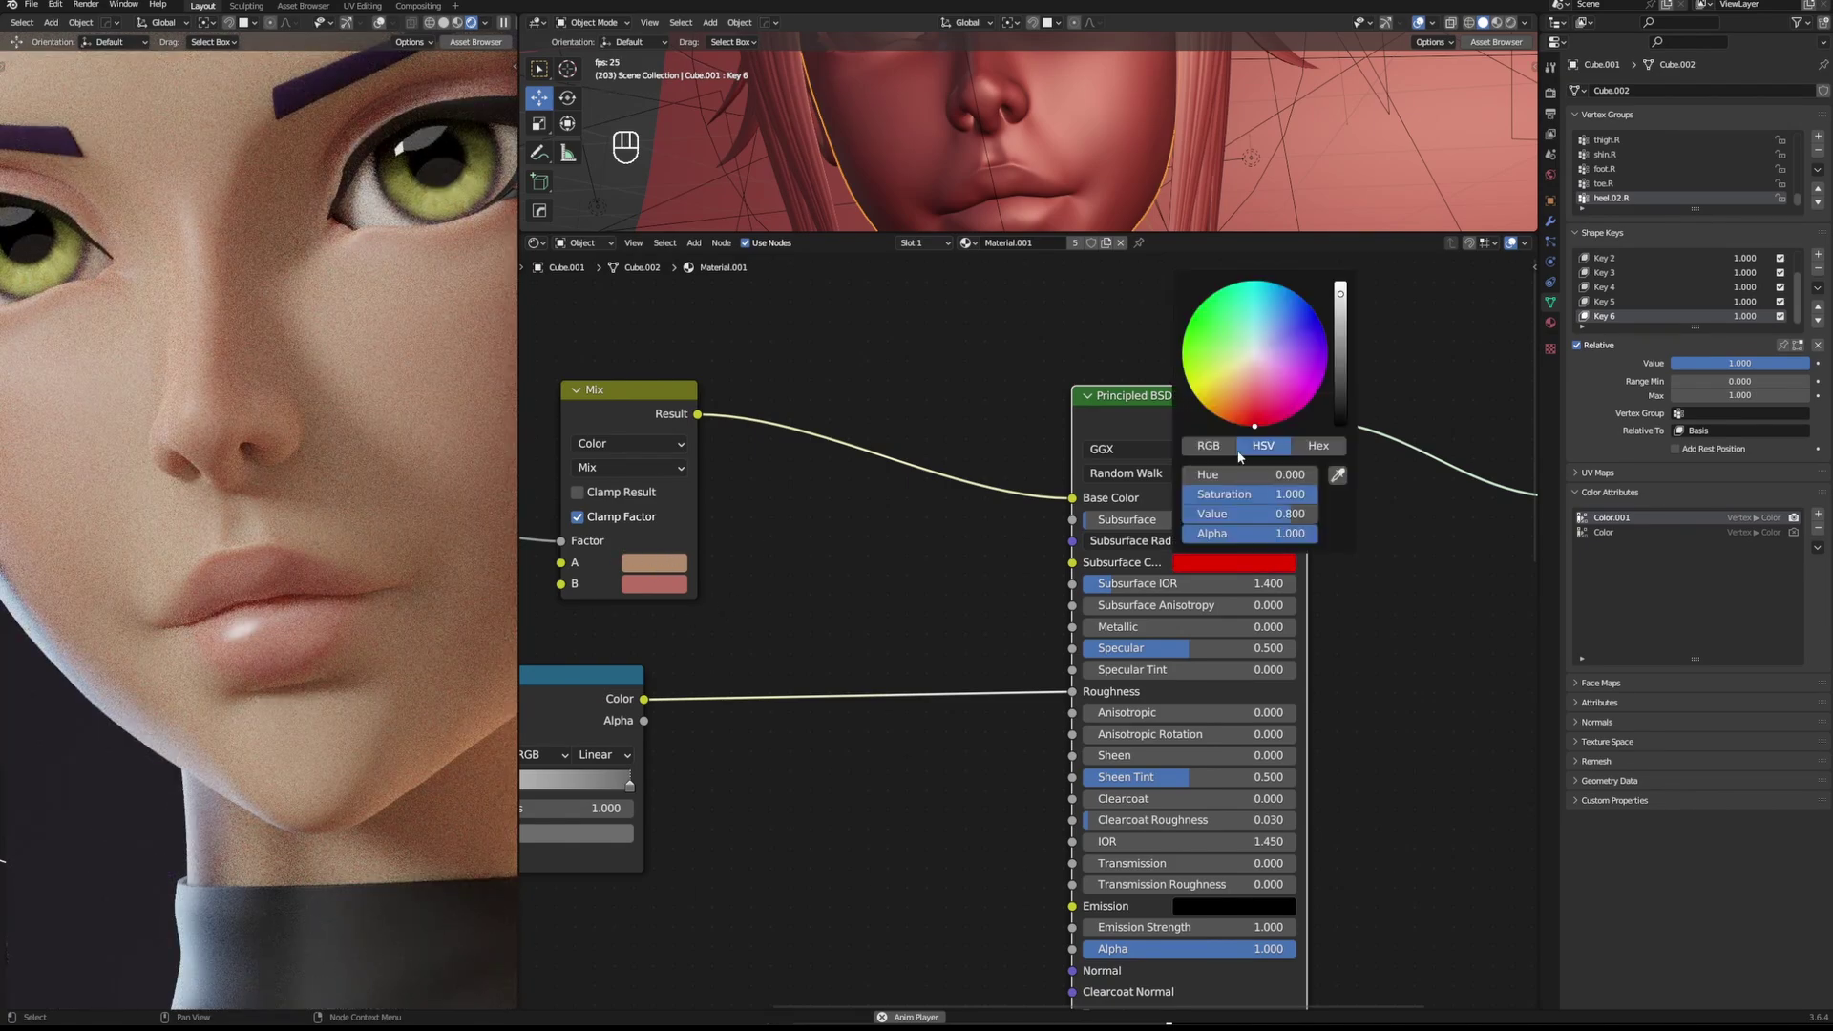
left_click_drag(1246, 413, 1251, 417)
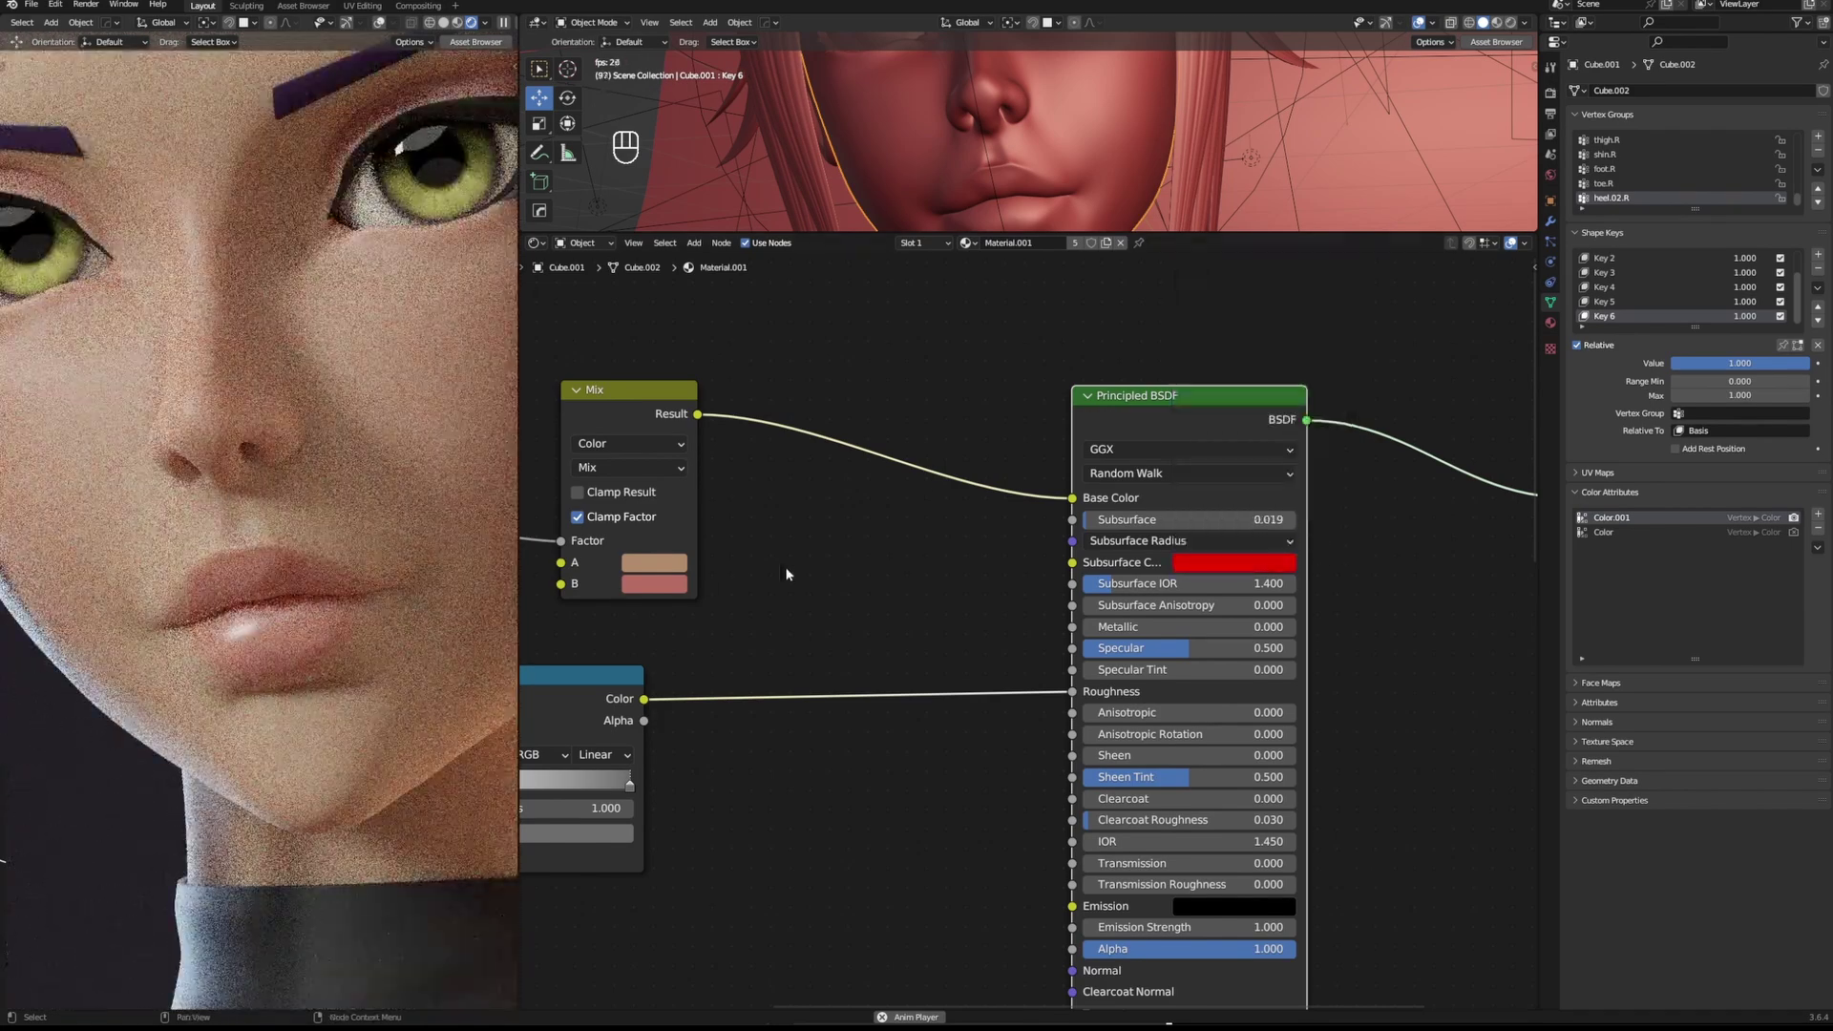
Move the Color Attribute, Color Ramp and Mix nodes lower and group them closely together.
scroll(318, 541, "down", 8)
middle_click_drag(887, 608, 970, 564)
scroll(970, 564, "down", 2)
scroll(808, 432, "down", 4)
left_click(611, 537)
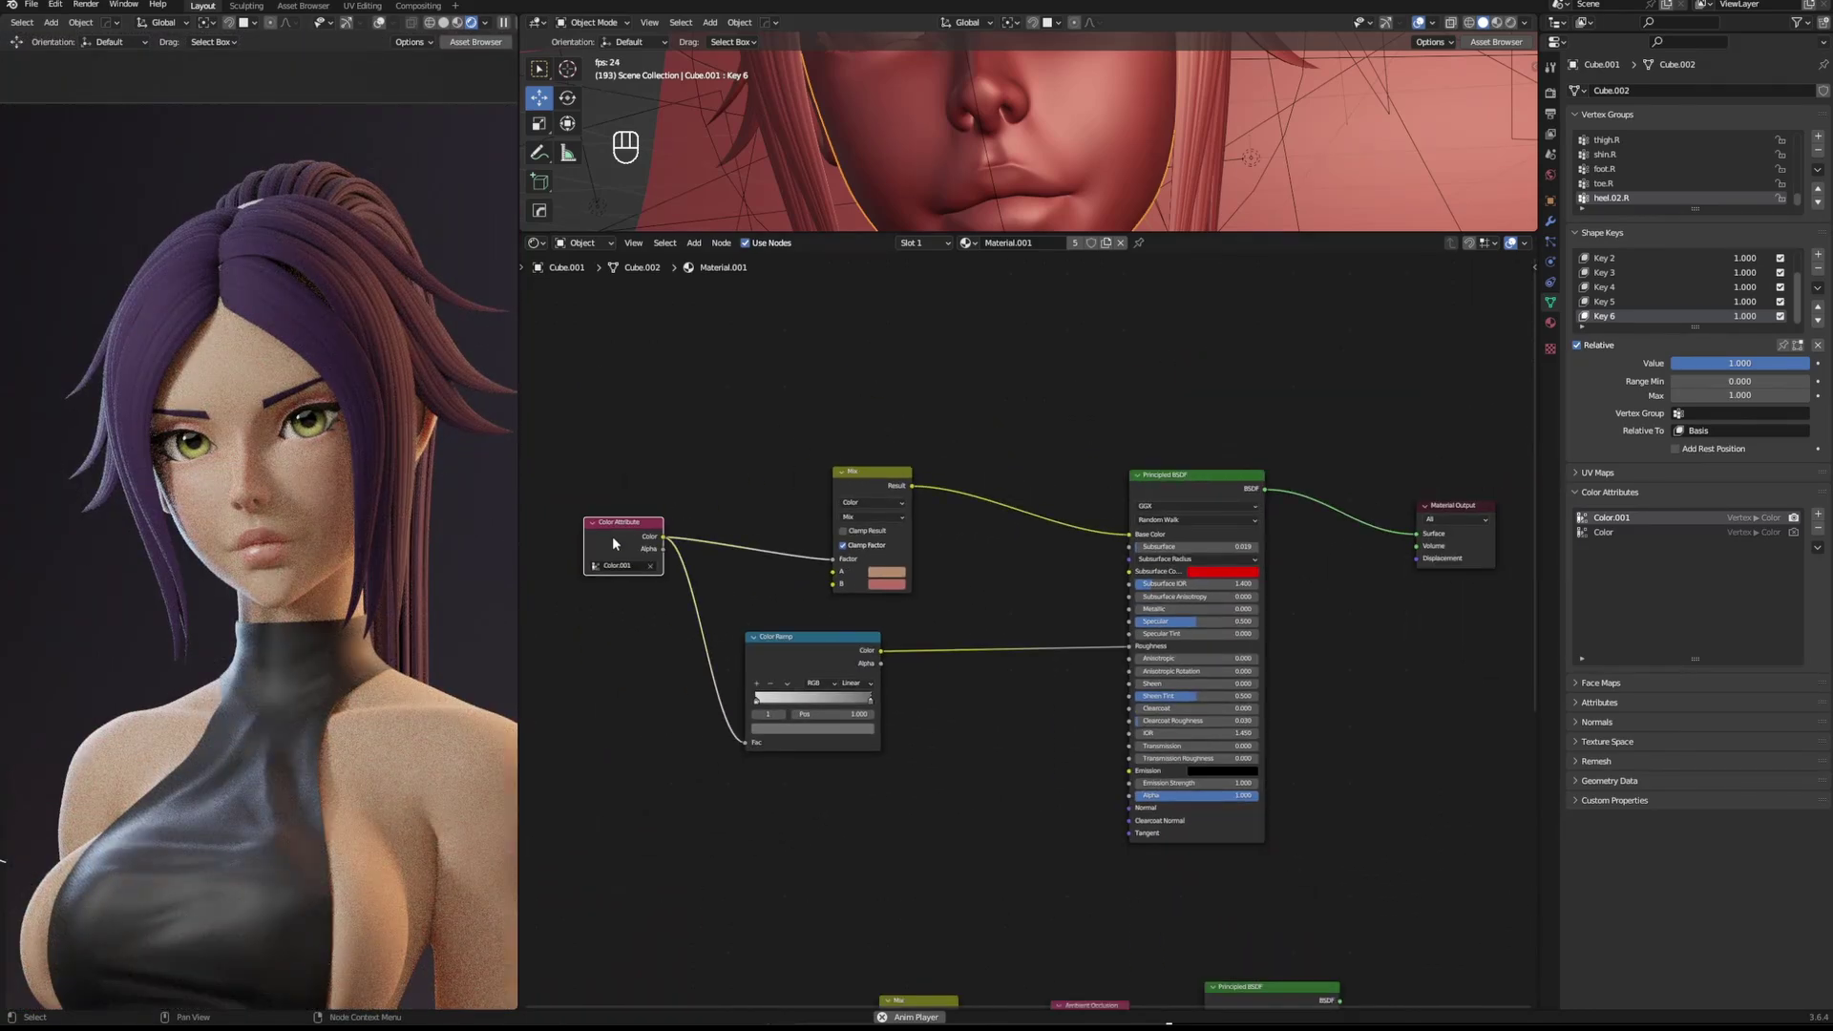
key("g")
left_click(667, 619)
left_click(822, 657)
key("g")
left_click(911, 664)
left_click(861, 476)
key("g")
left_click(825, 514)
Duplicate the Color Attribute and Mix nodes together and place the copies above the originals.
scroll(762, 540, "up", 2)
left_click(621, 643)
middle_click_drag(674, 493, 700, 558, "shift")
left_click(812, 599, "shift")
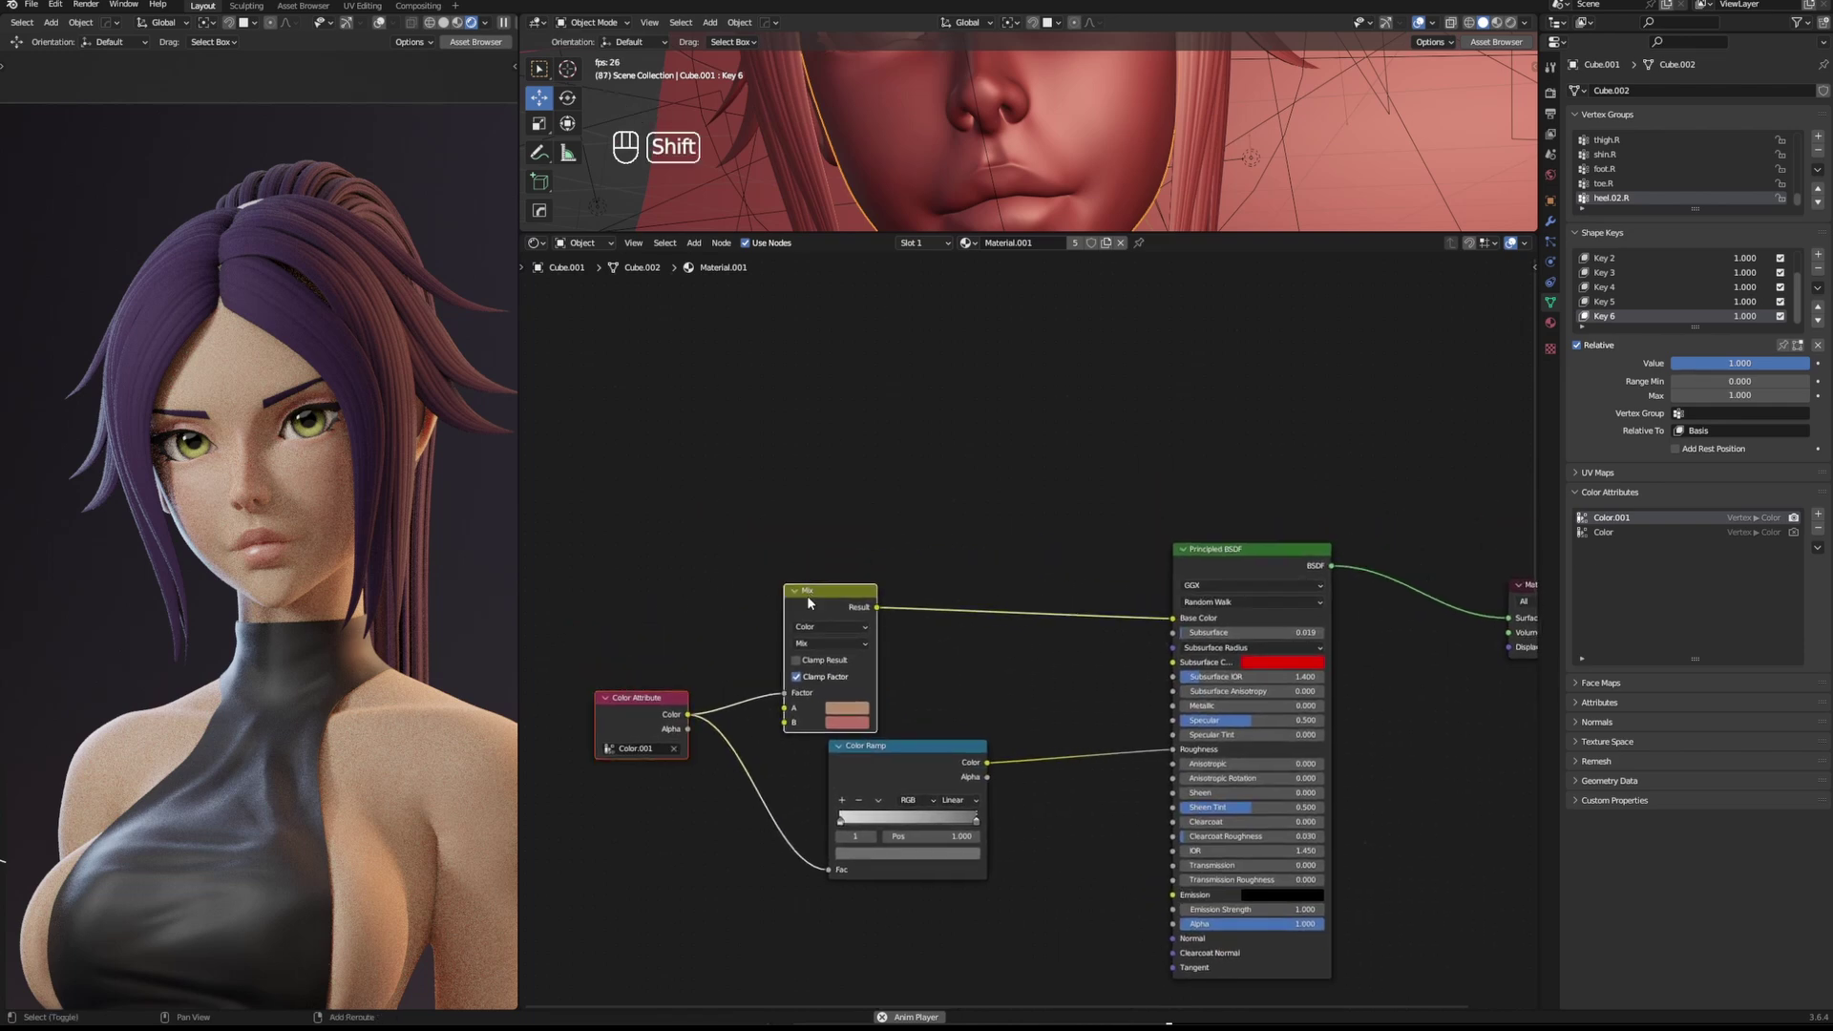
key("shift+d")
left_click(902, 364)
left_click(929, 366)
key("g")
left_click(946, 393)
scroll(842, 672, "up", 3)
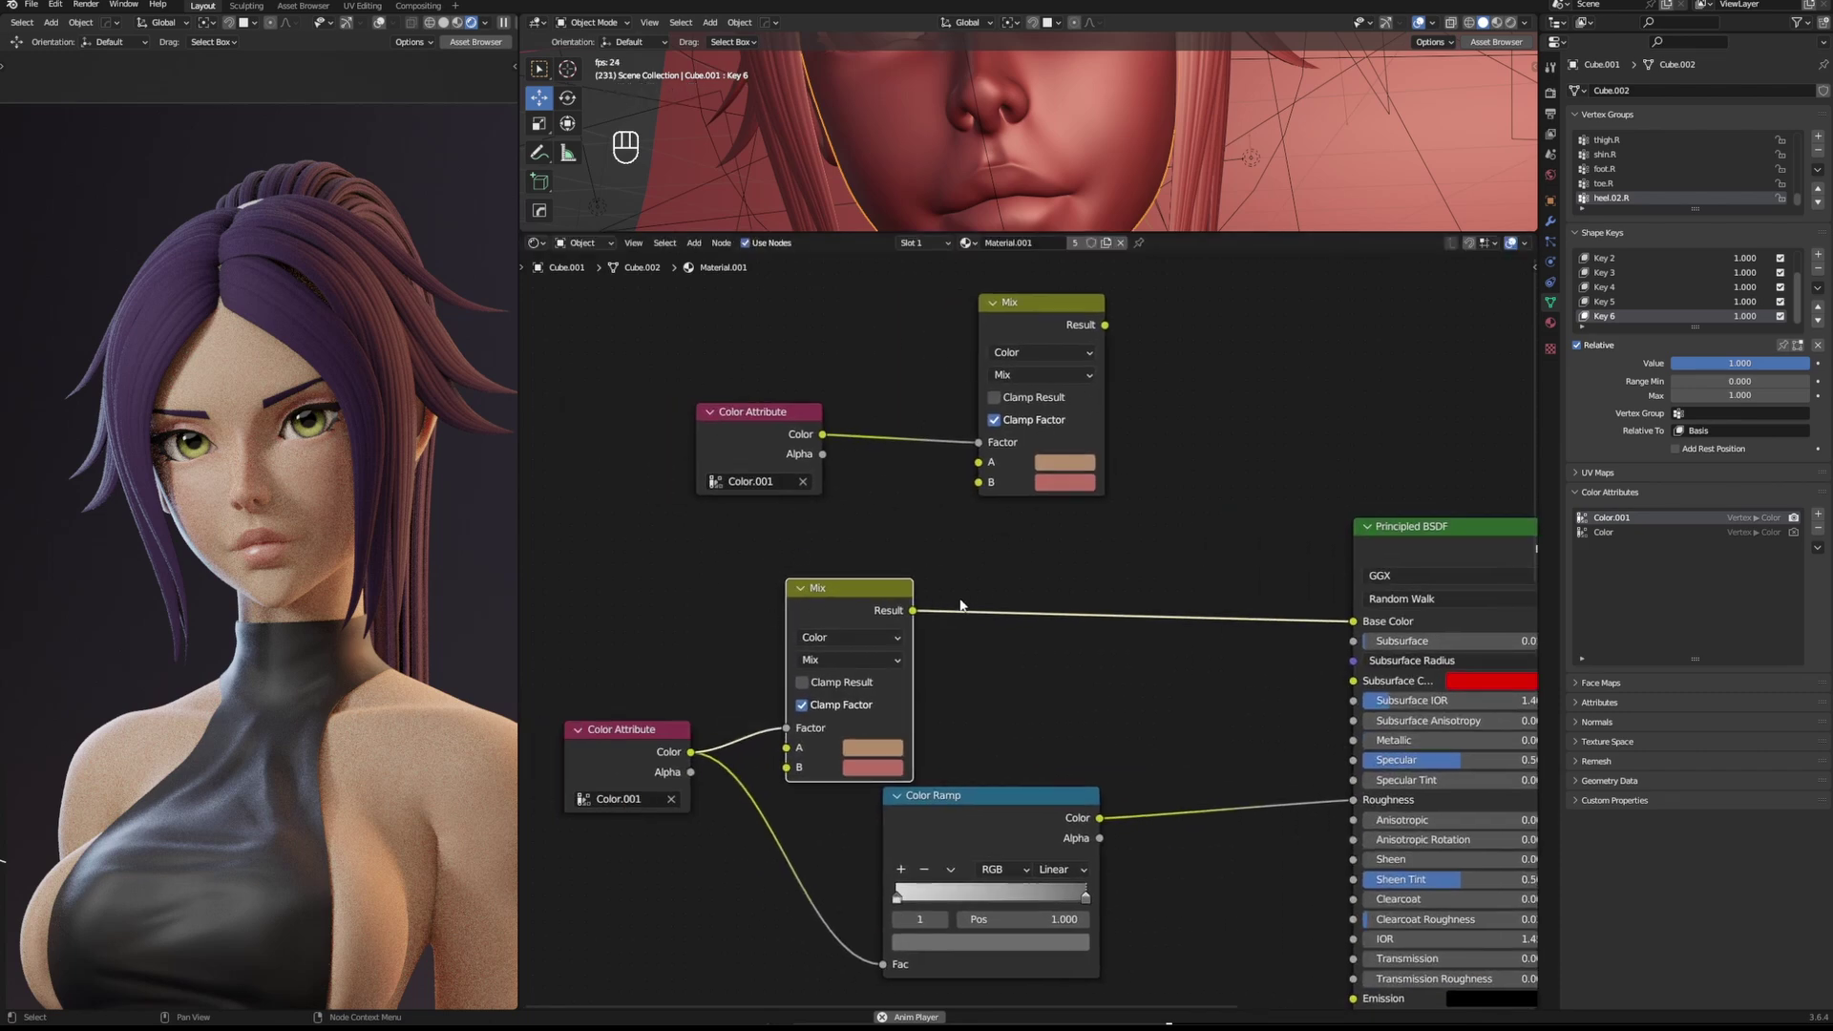
Connect the original Mix result to the duplicate Mix's A input and switch the duplicate Color Attribute to Color.
left_click_drag(911, 612, 980, 504)
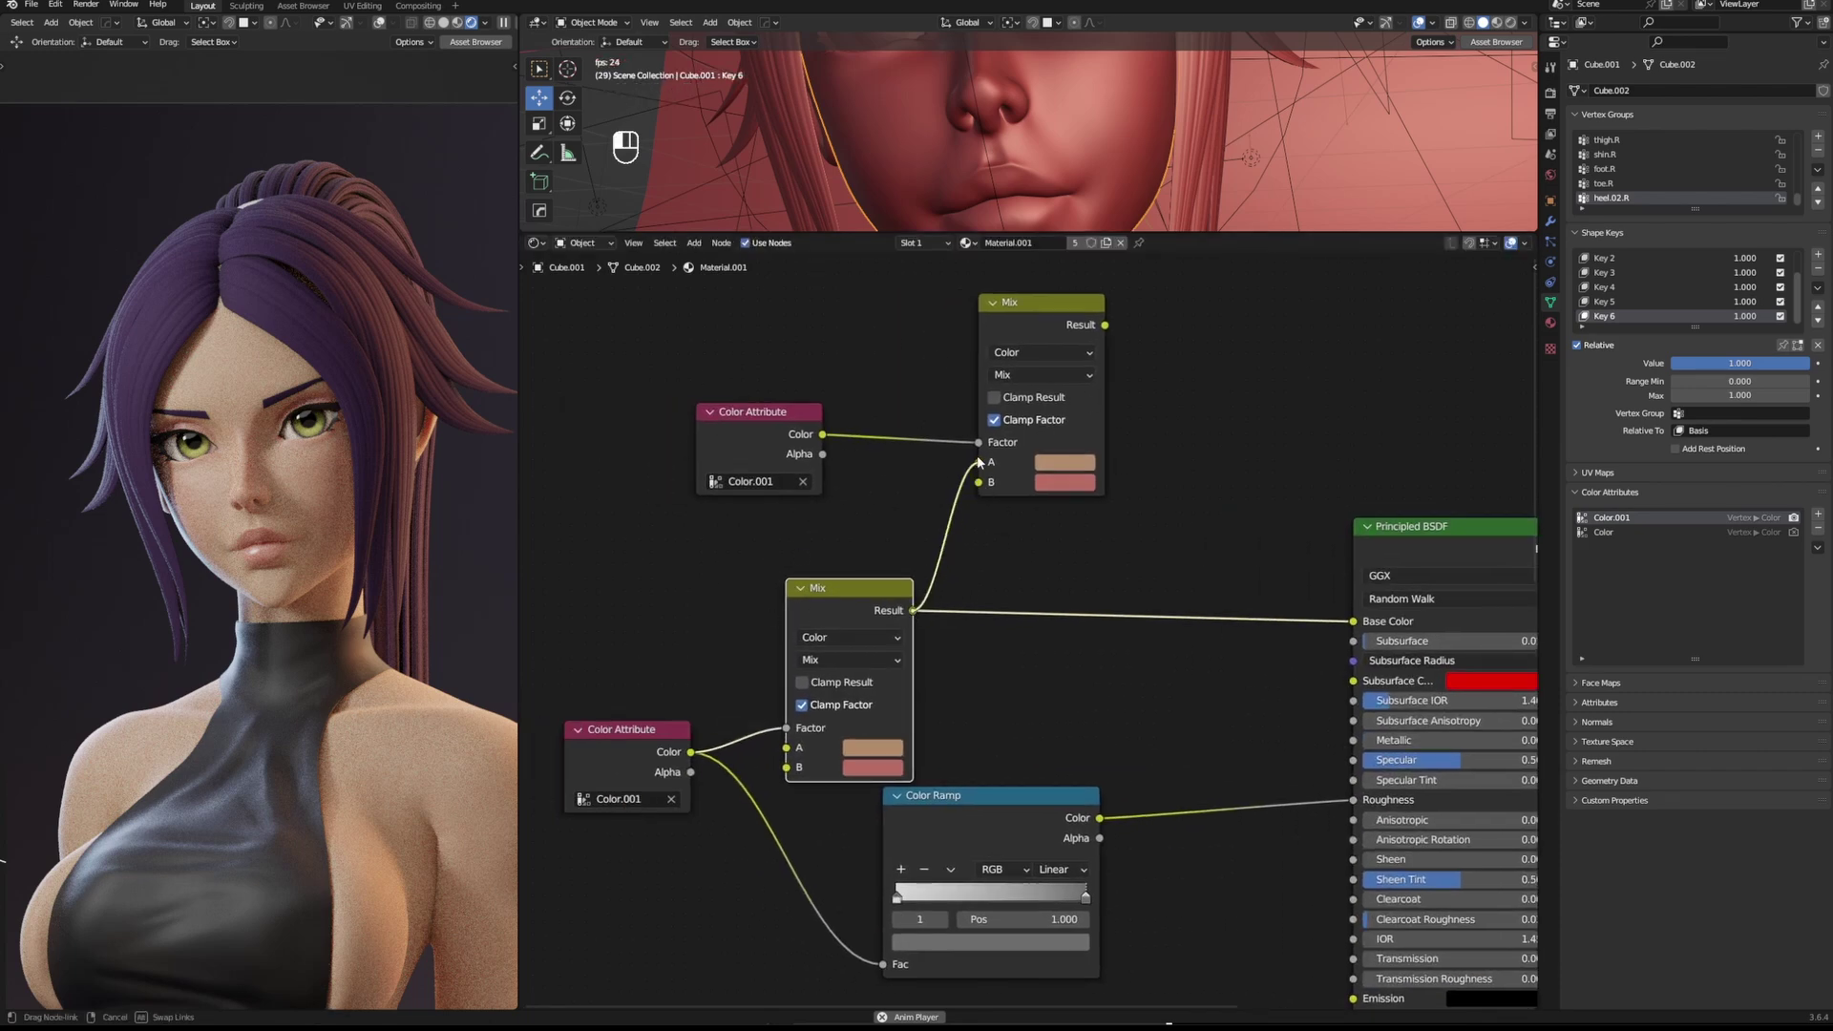
left_click_drag(987, 469, 984, 466)
middle_click_drag(987, 470, 958, 519)
left_click(721, 529)
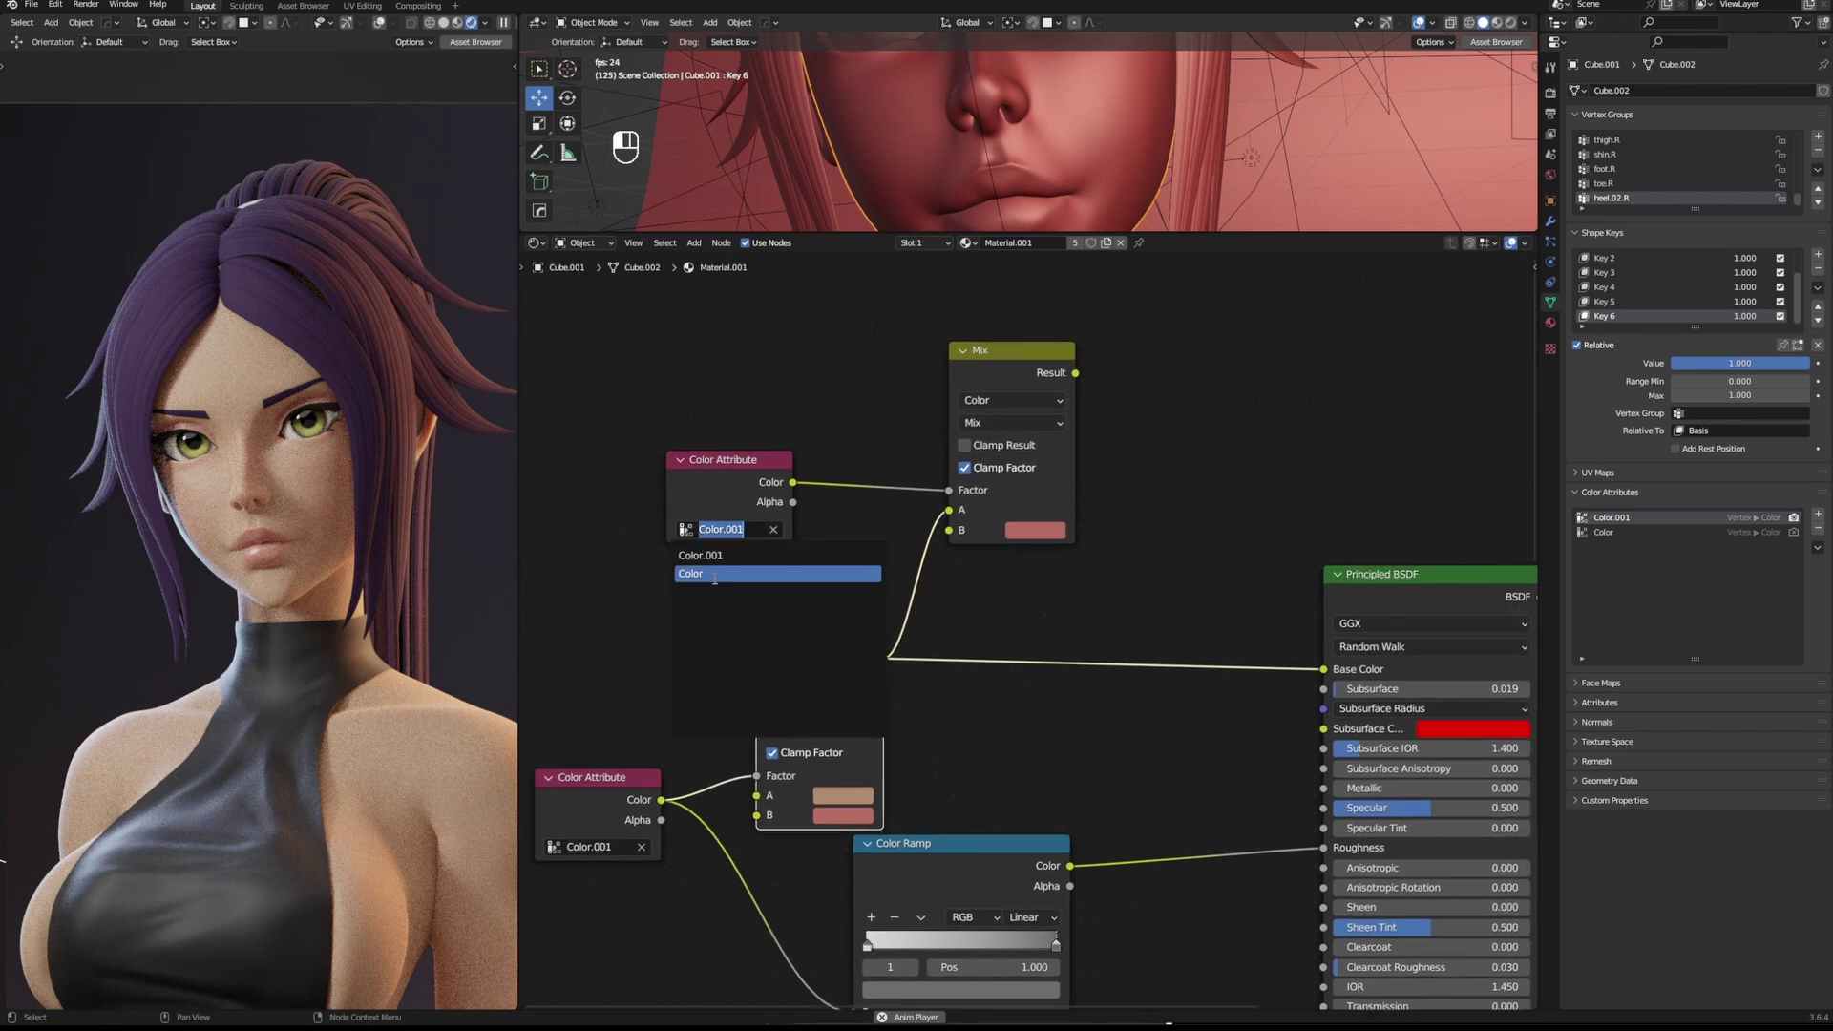
left_click(714, 574)
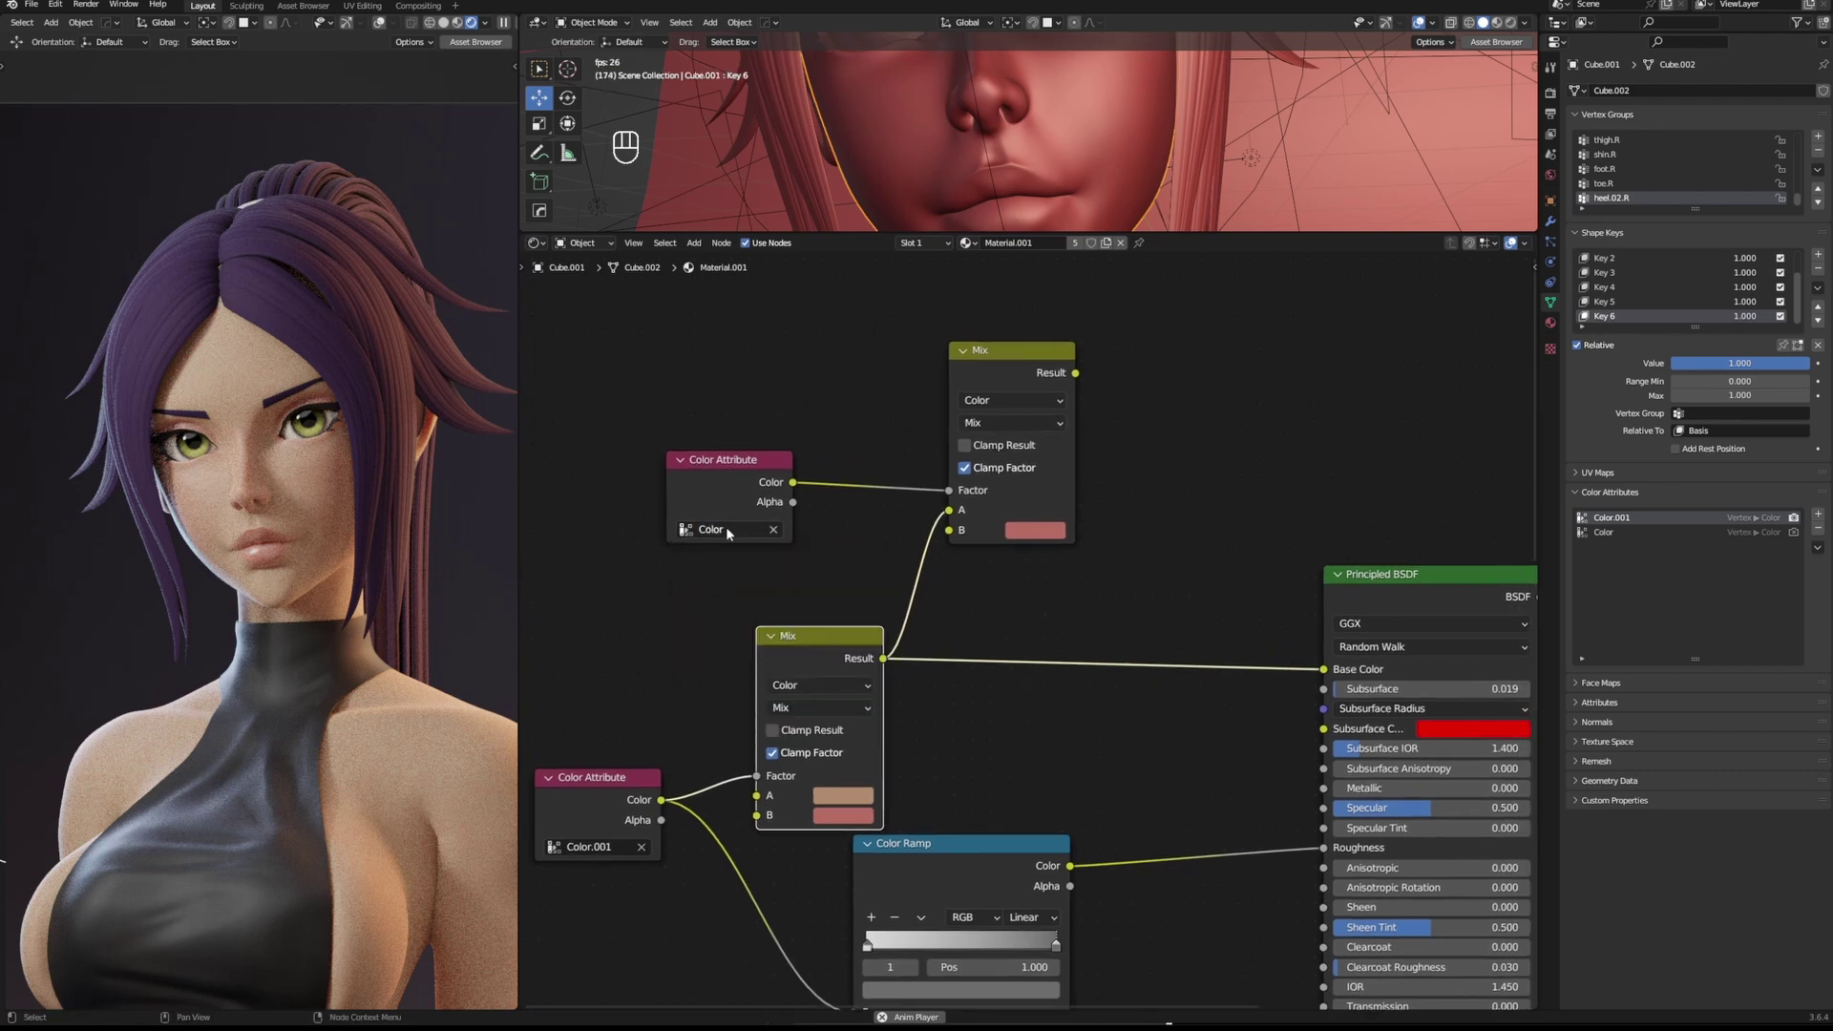
Make the duplicate Mix's B color crimson and connect its Result to the Principled BSDF's Base Color.
scroll(1039, 542, "up", 2)
left_click(1050, 516)
left_click_drag(1113, 321, 1373, 675)
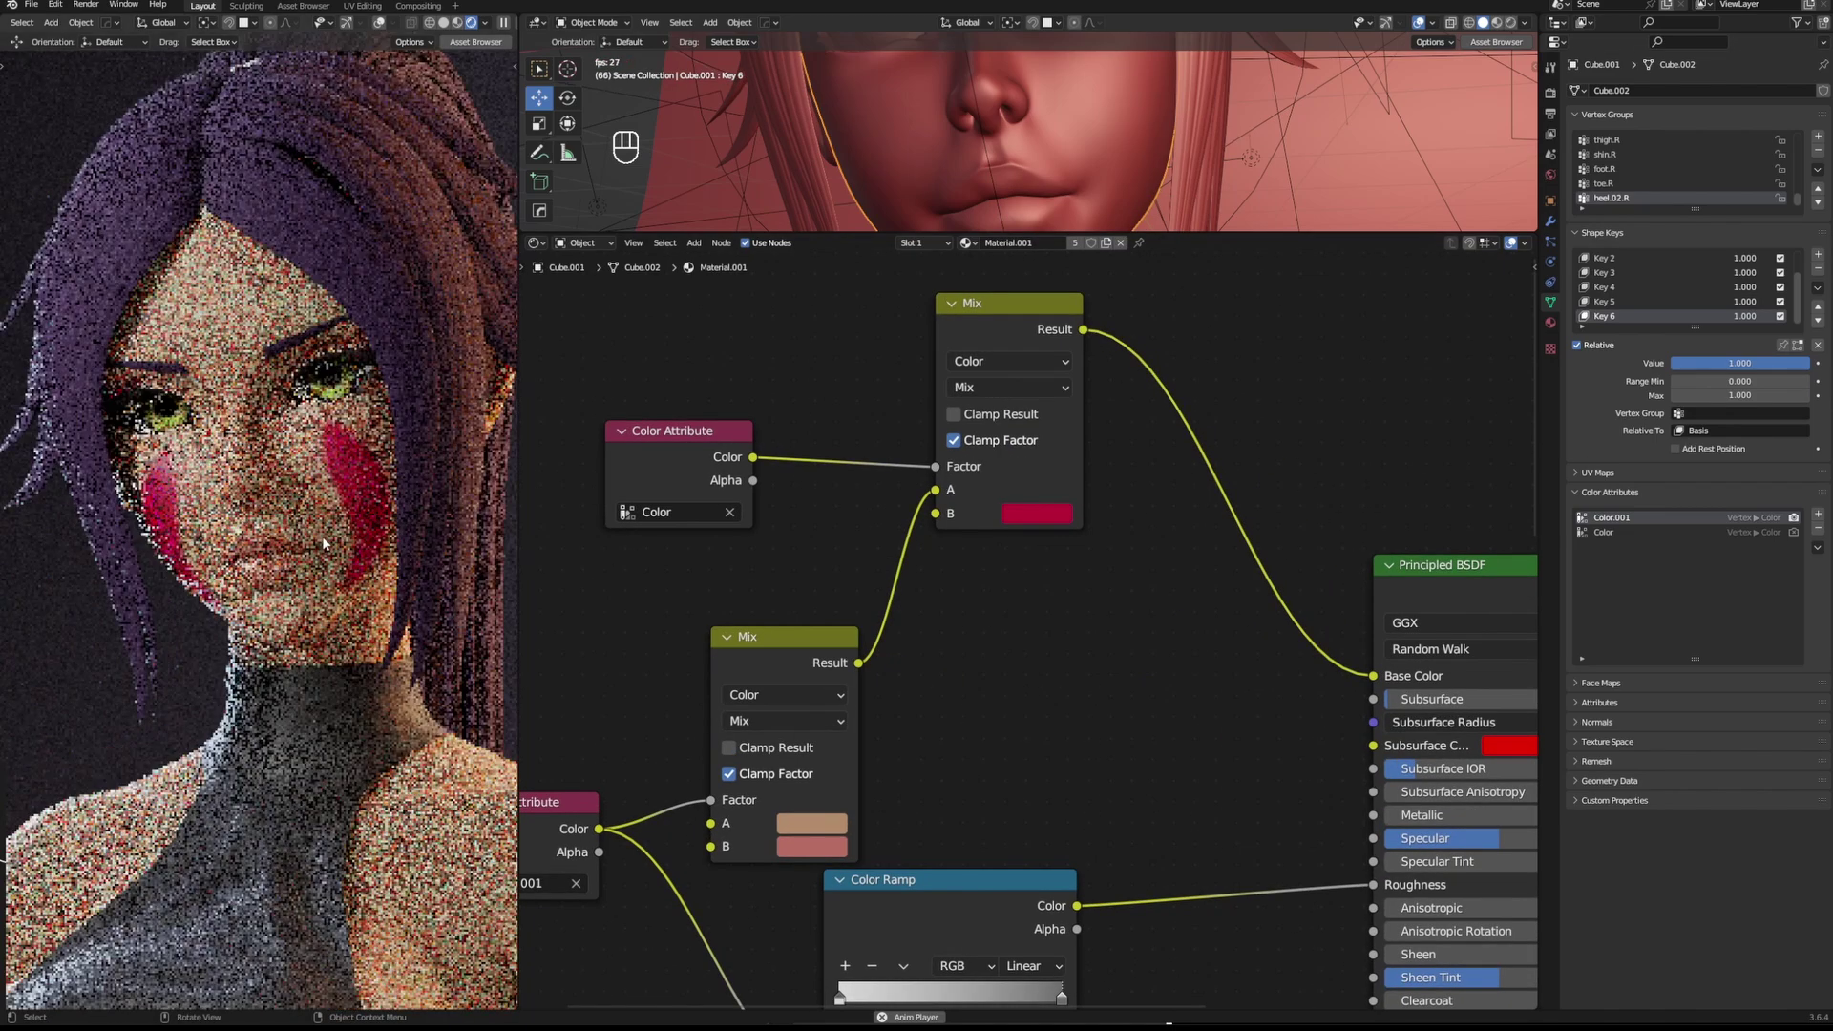
Change the duplicate Mix's B color to a warm near-white and move that node slightly lower.
left_click(1036, 514)
mouse_move(1132, 348)
left_mouse_down()
mouse_move(1136, 234)
mouse_move(1060, 320)
mouse_move(1129, 356)
mouse_move(1069, 358)
mouse_move(1105, 364)
mouse_move(1087, 293)
left_mouse_up()
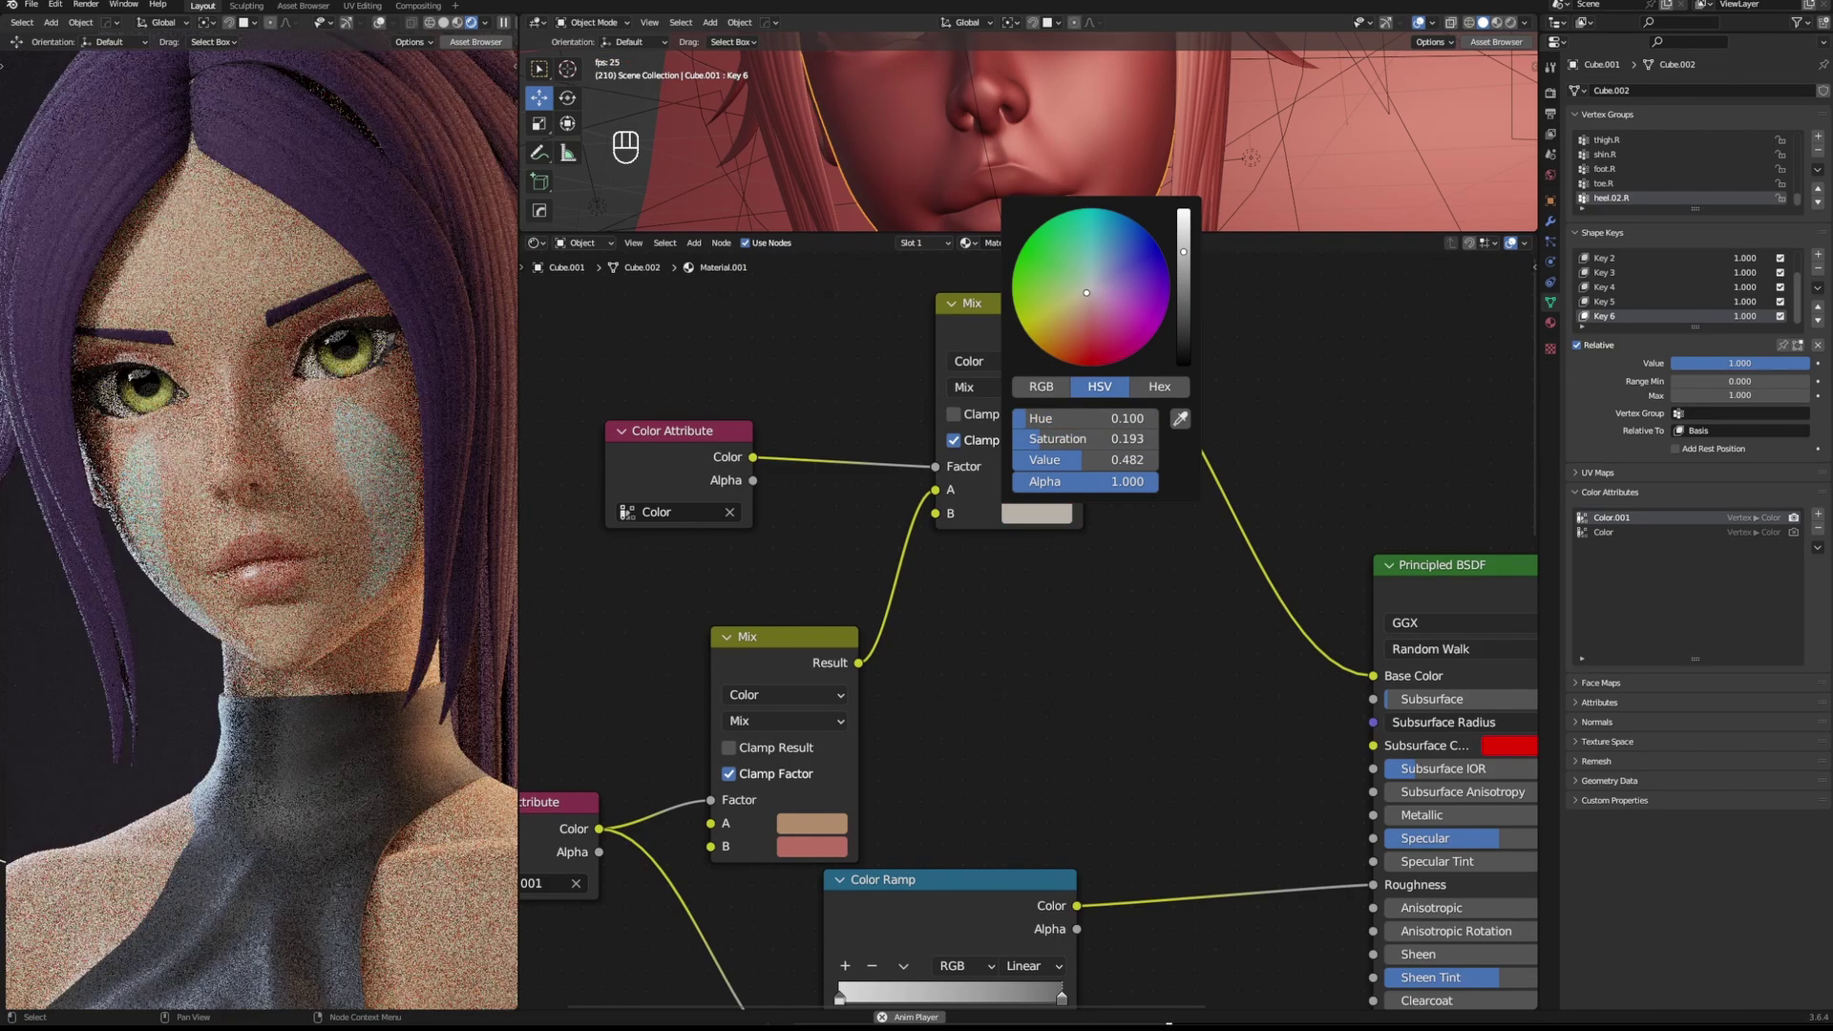
left_click_drag(1183, 251, 1183, 246)
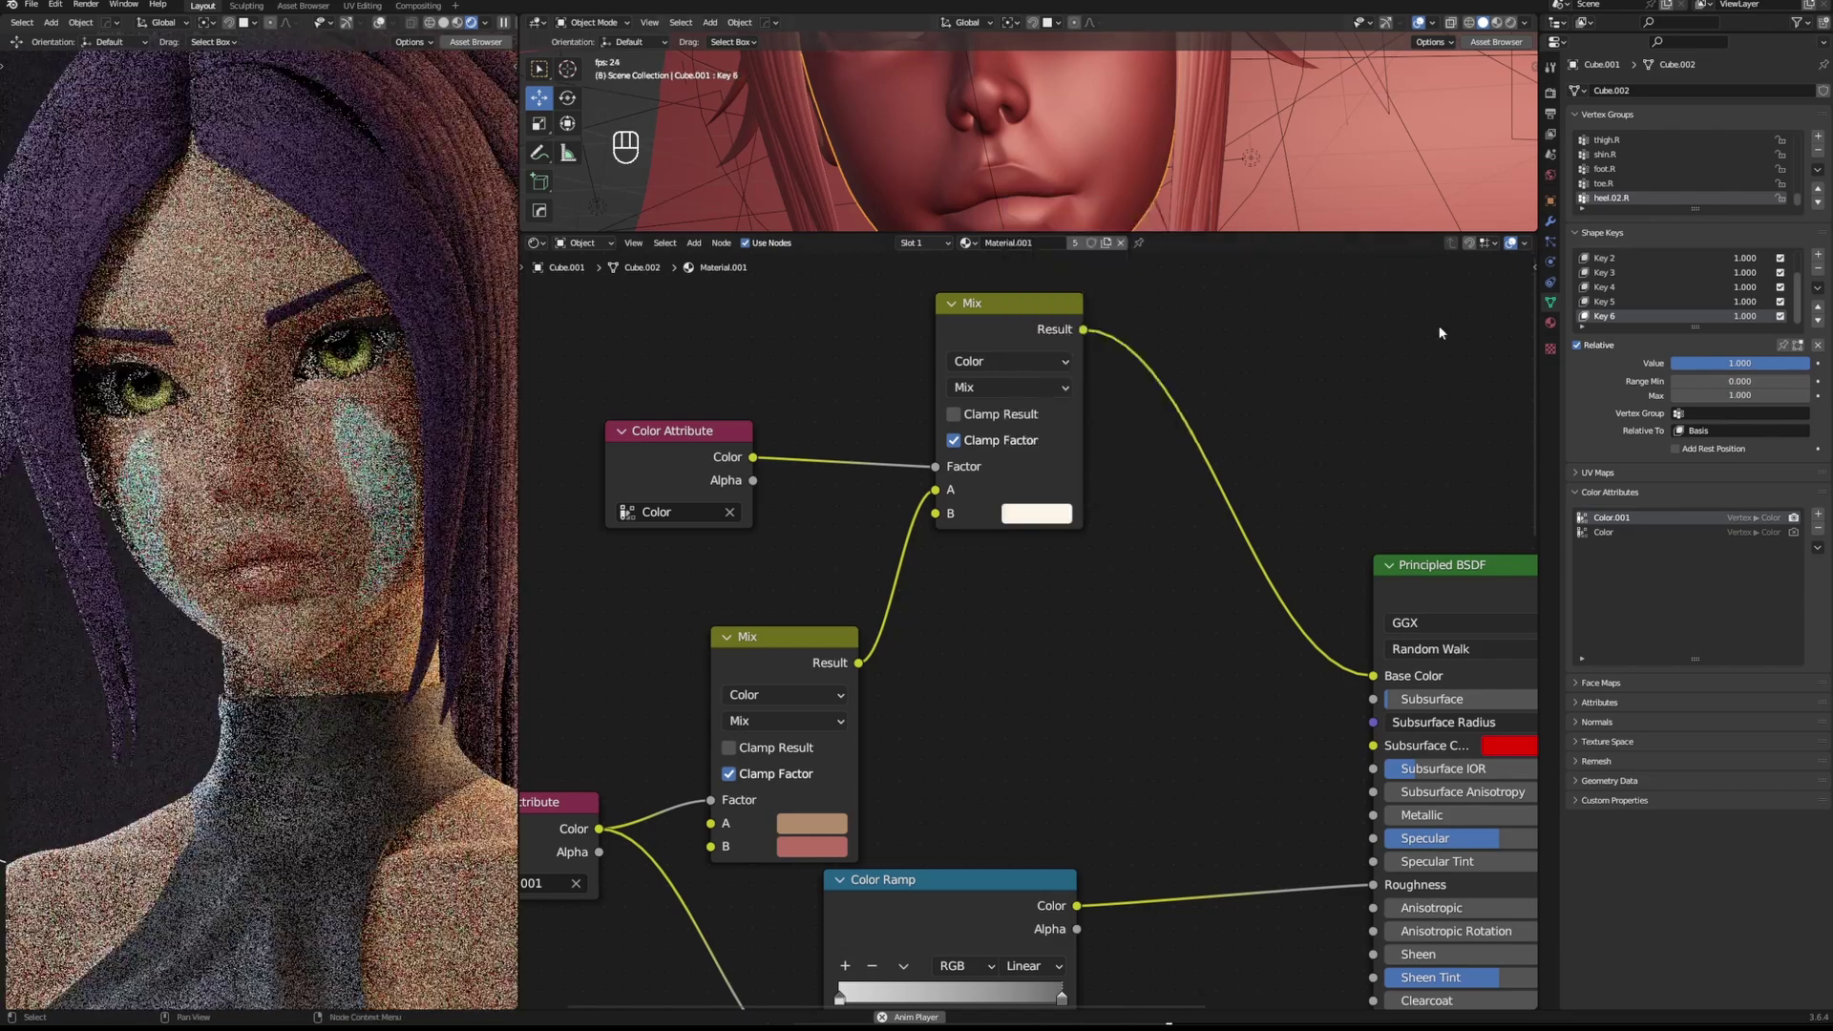
scroll(1139, 495, "down", 2)
left_click_drag(1042, 418, 1045, 467)
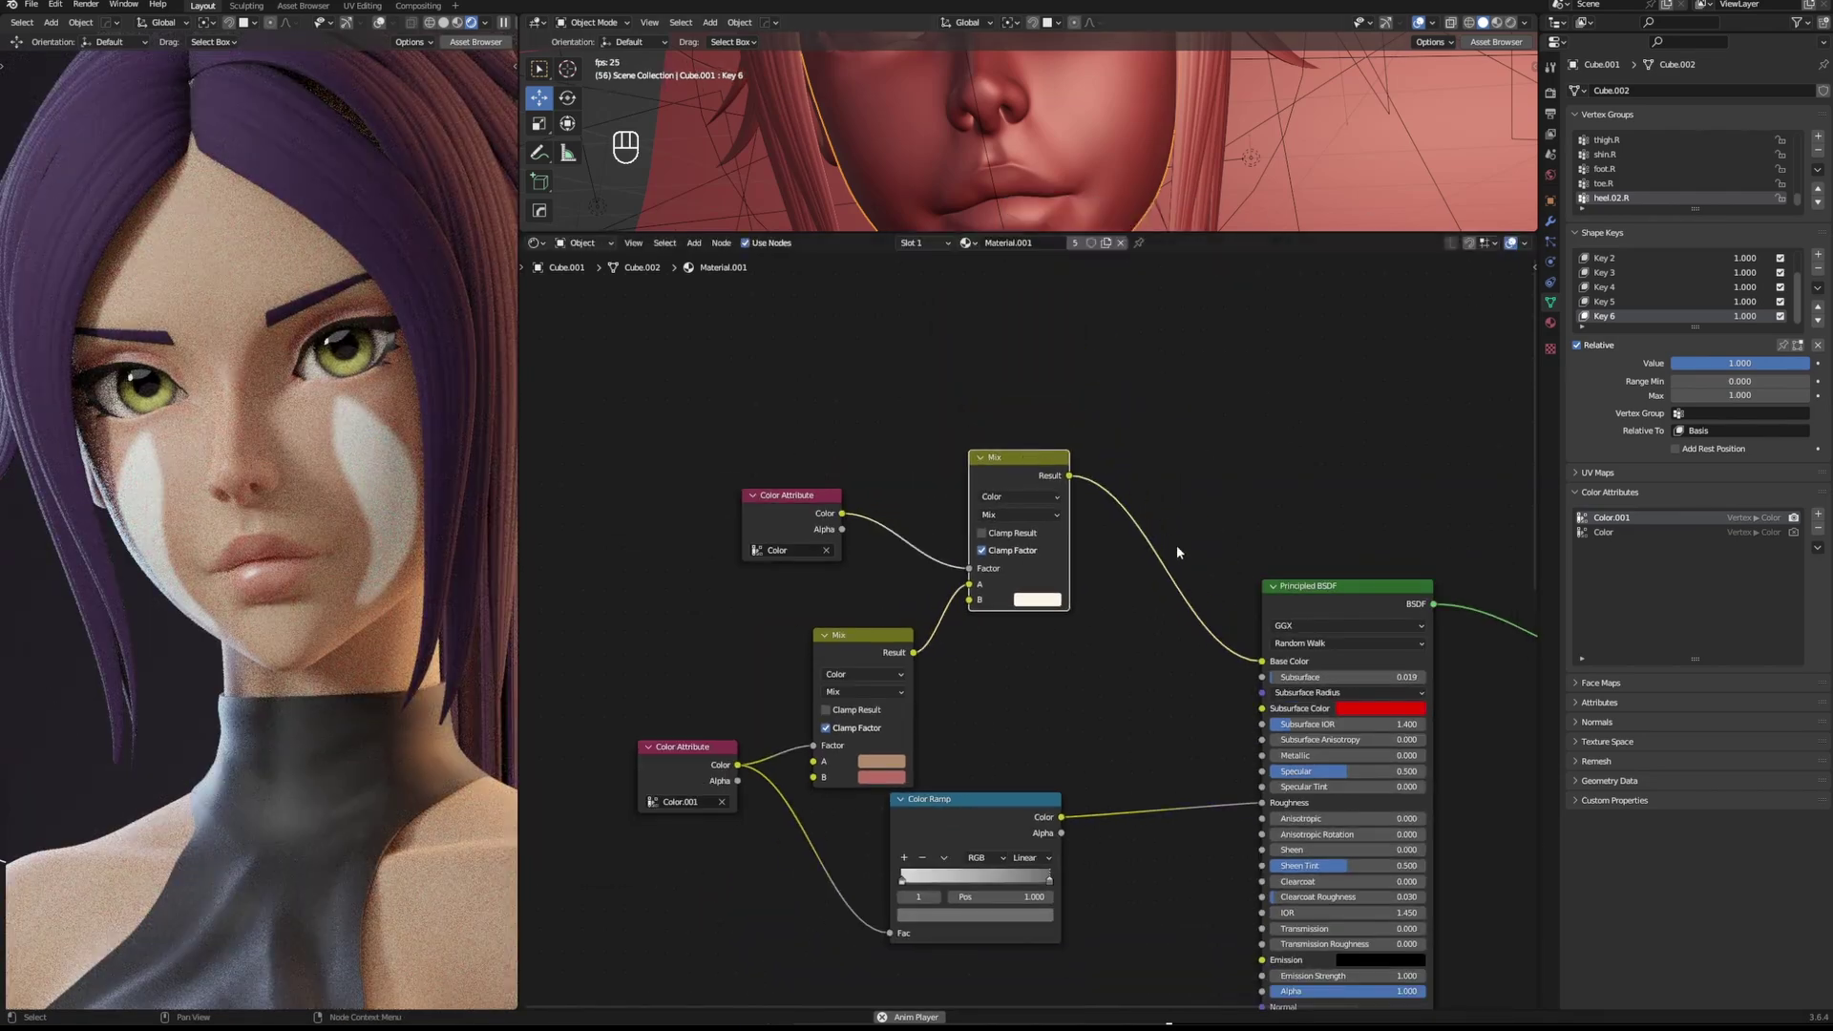
Reconnect the original Mix result to Base Color and delete the duplicated Color Attribute and Mix nodes.
middle_click_drag(1163, 630, 1034, 625)
left_click_drag(783, 648, 1133, 657)
left_click_drag(998, 389, 616, 541)
key("x")
Add an Ambient Occlusion node on the link between the Mix result and the Principled BSDF's Base Color.
key("shift+a")
type("am")
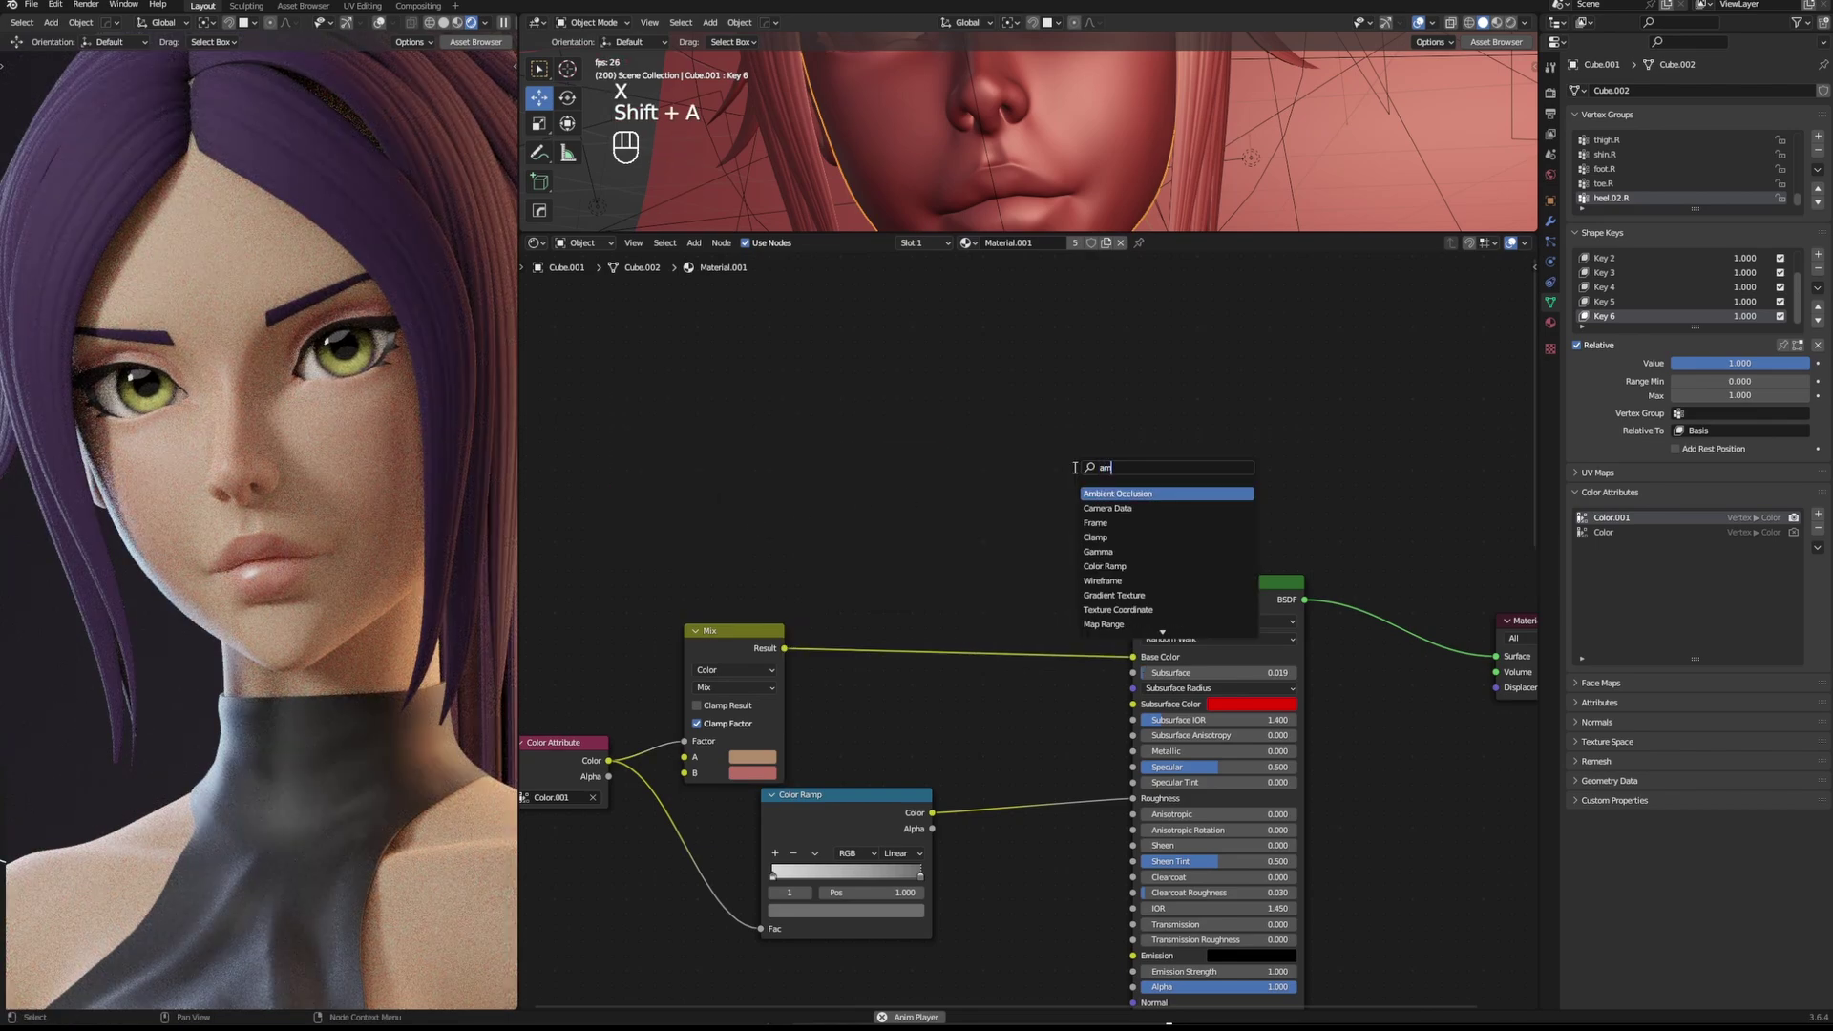
key("Return")
left_click(978, 563)
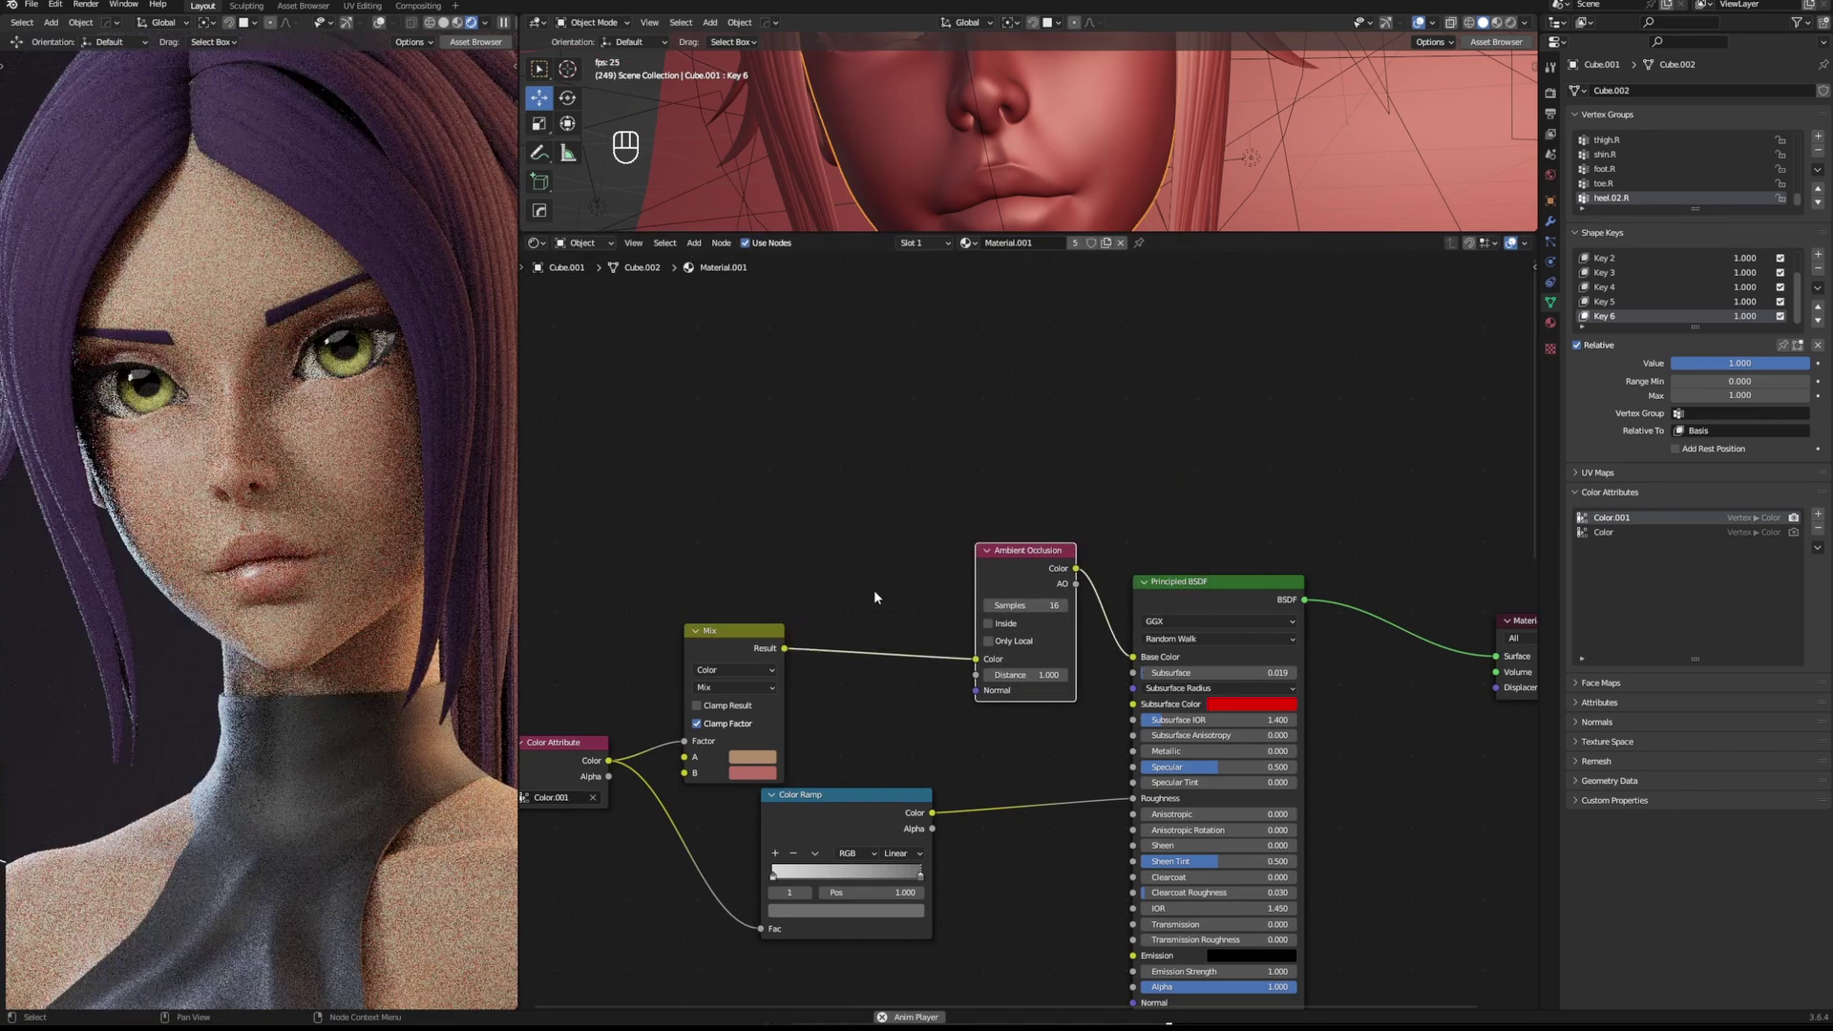
scroll(1031, 649, "up", 3)
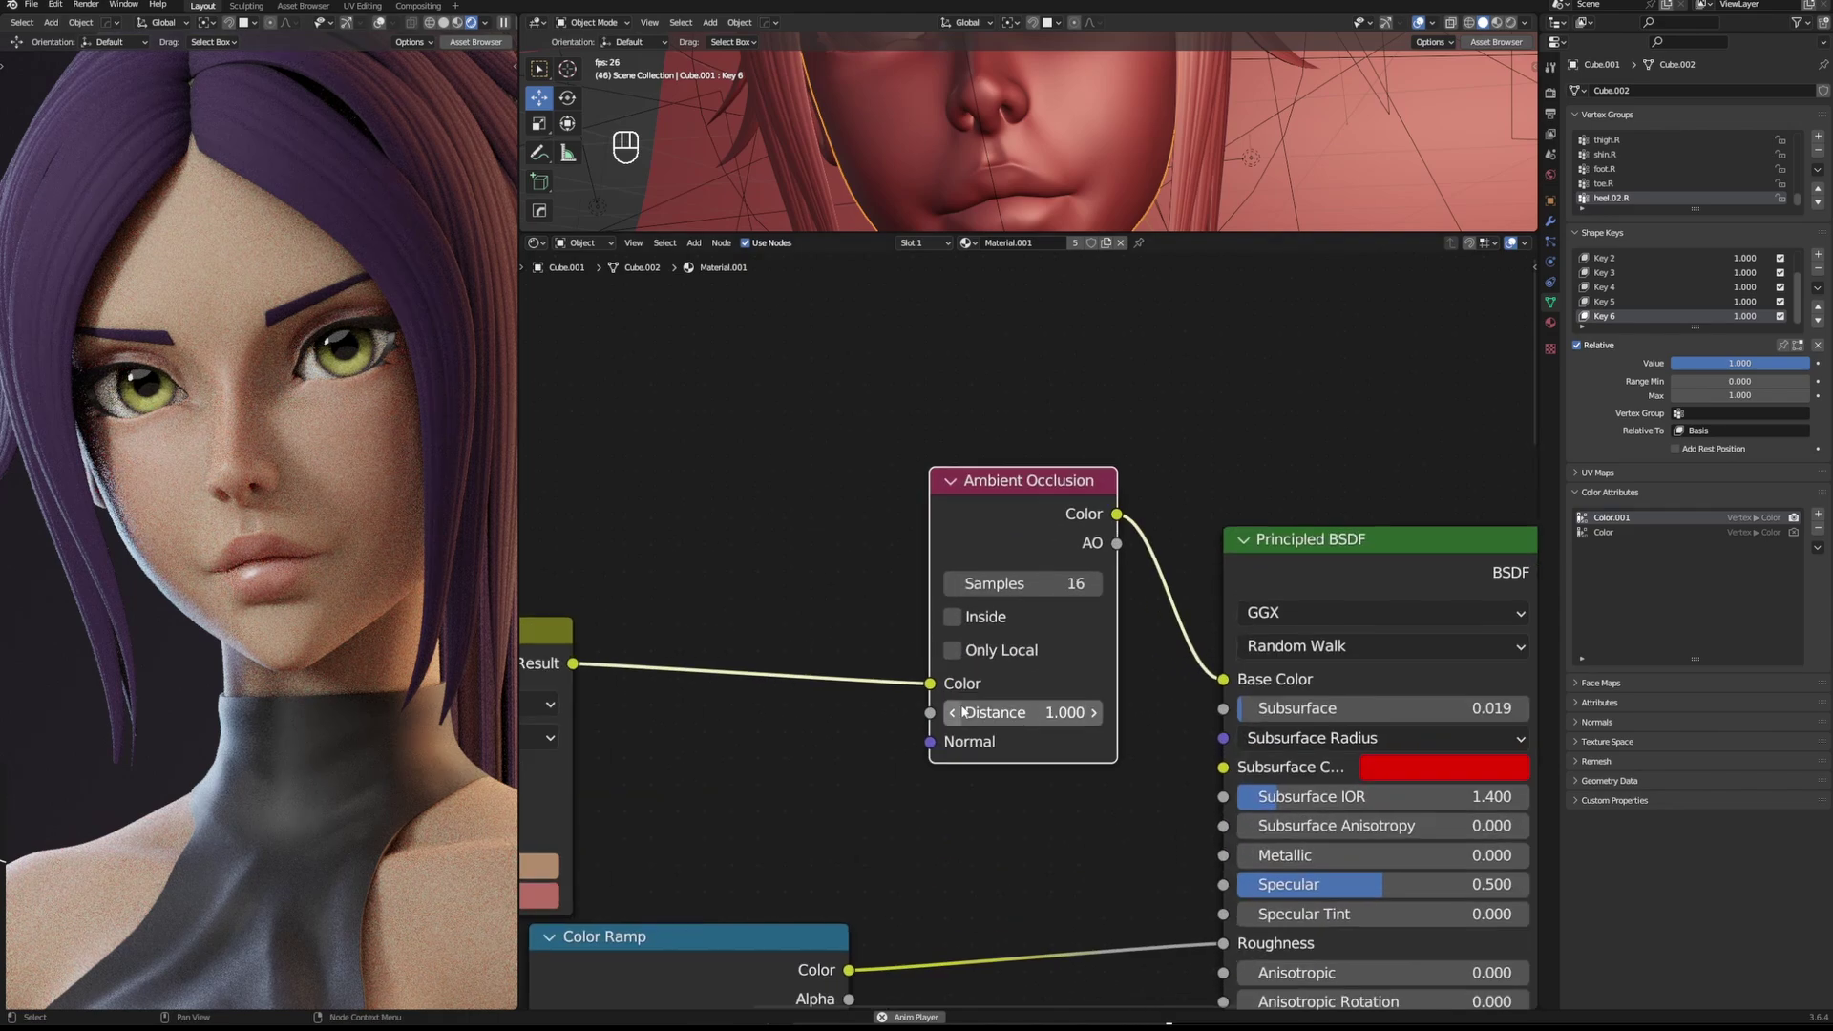
Try an Ambient Occlusion distance of 0.250 and set it back to 1.000.
left_click_drag(1059, 715, 1002, 714)
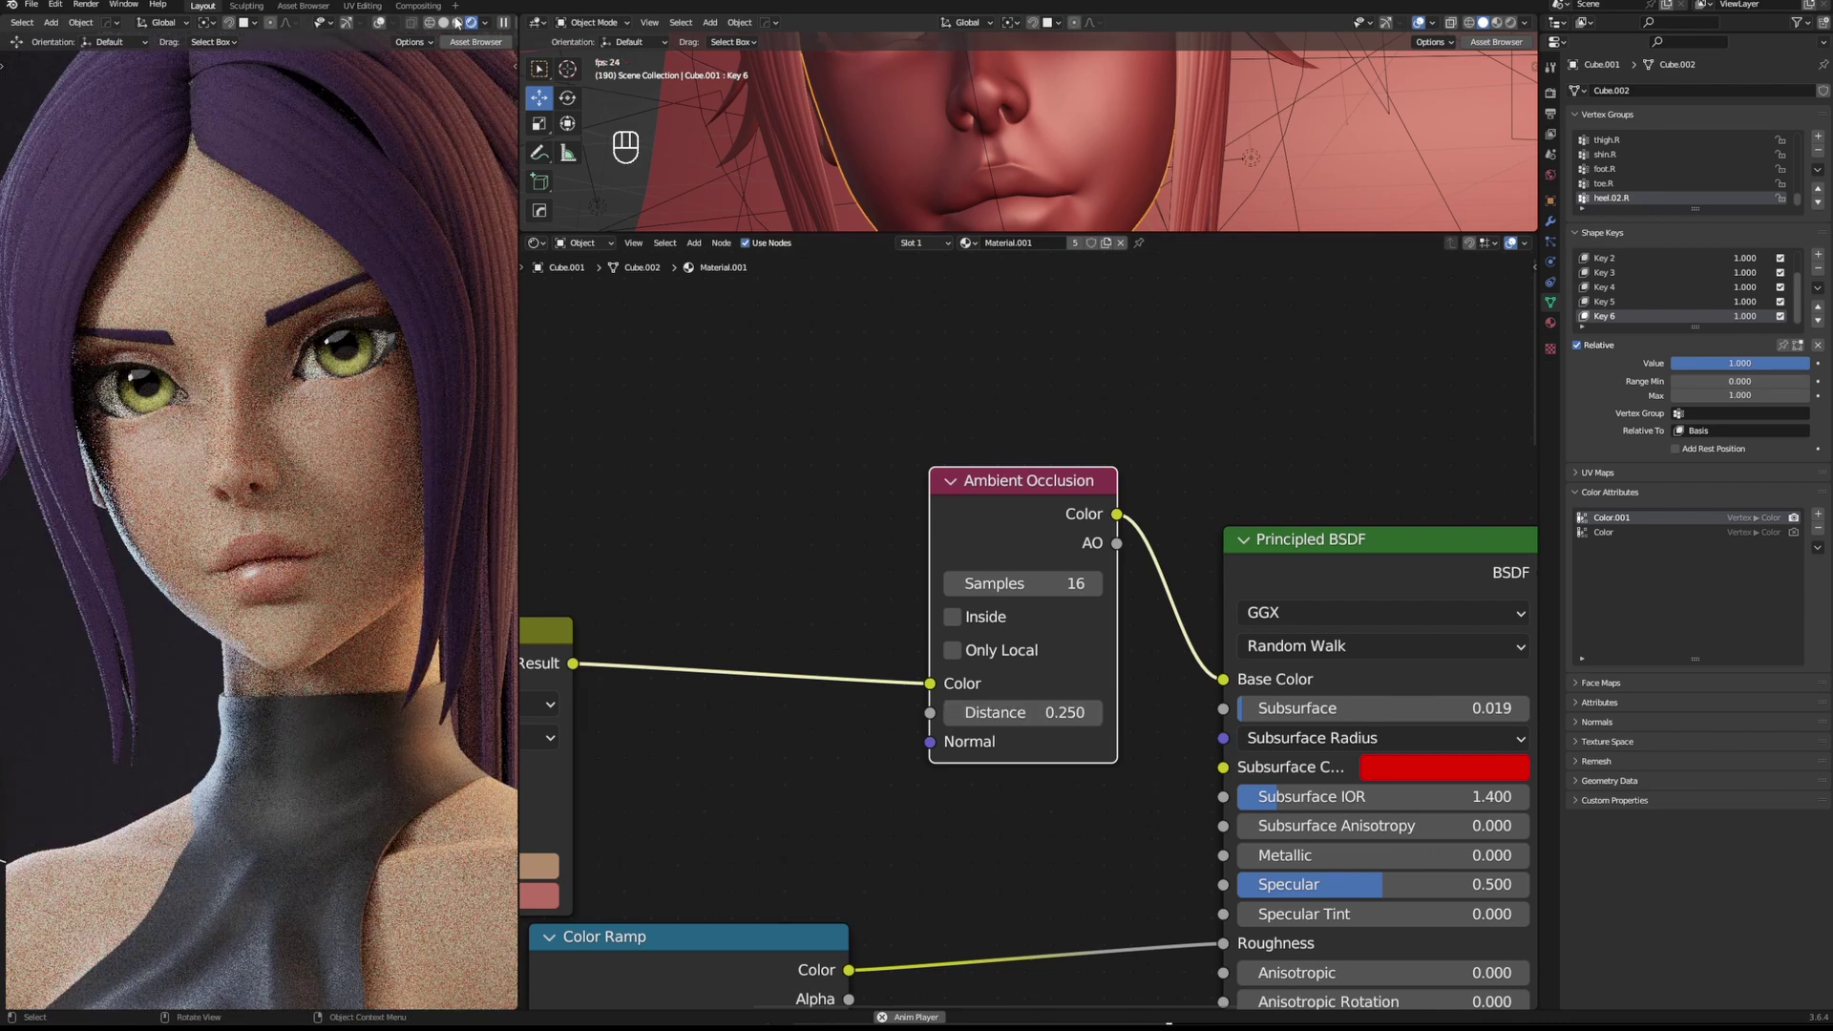
left_click_drag(1050, 712, 1223, 679, "shift")
left_click(1026, 712)
type("1")
key("Return")
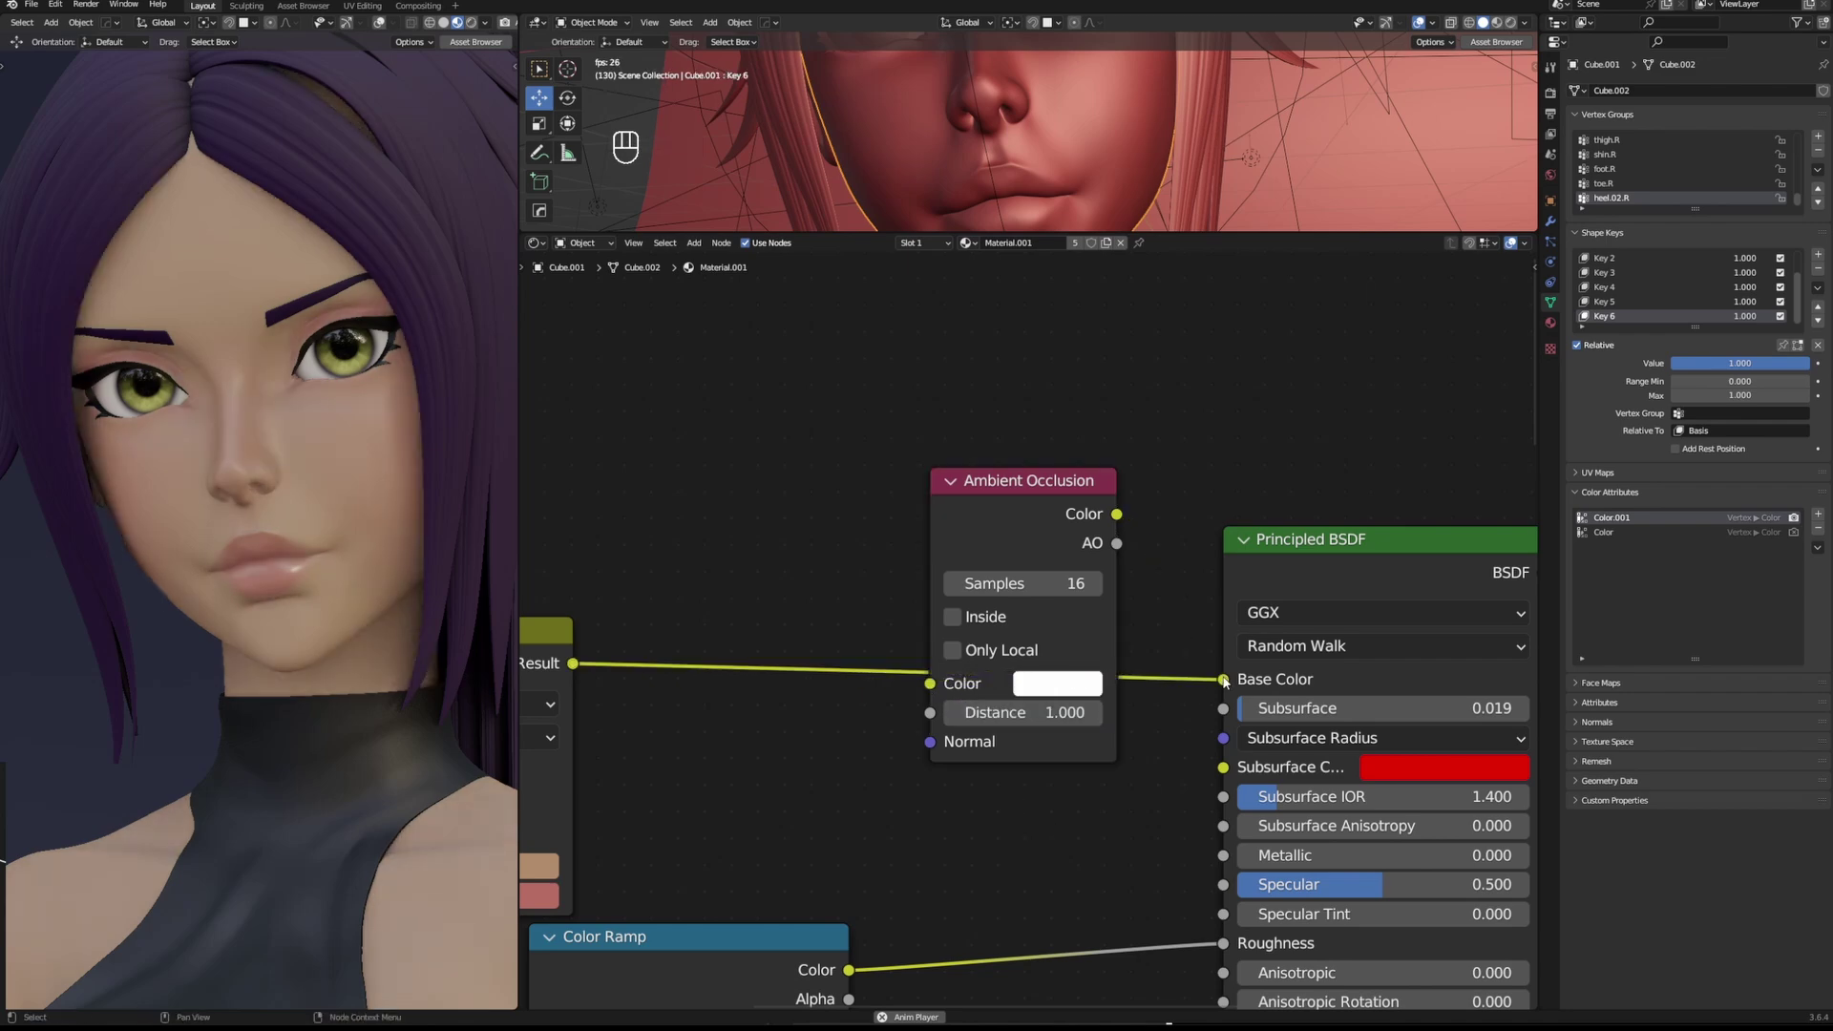
Reinsert the Ambient Occlusion node between the Mix result and Base Color, and preview the character's upper body in rendered shading.
left_click_drag(978, 528, 979, 524)
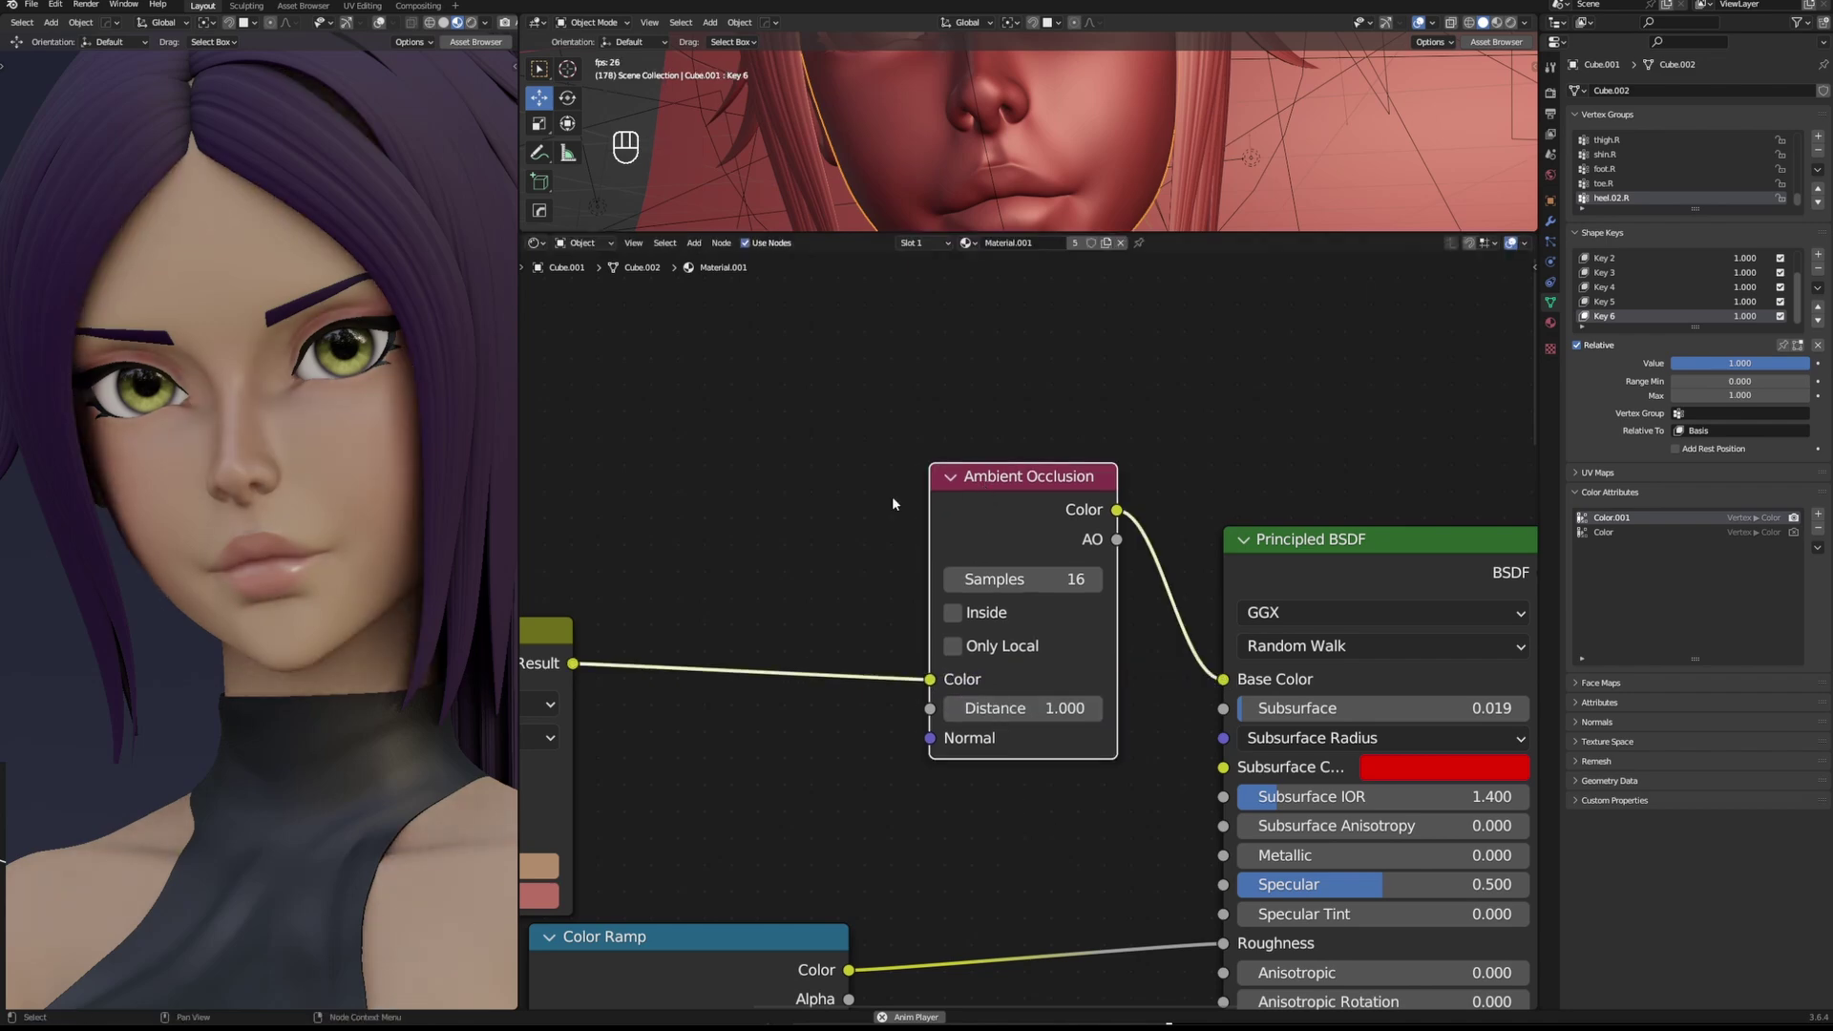
scroll(306, 457, "down", 7)
scroll(944, 506, "down", 2)
left_click(1296, 580, "ctrl+shift")
left_click(473, 23)
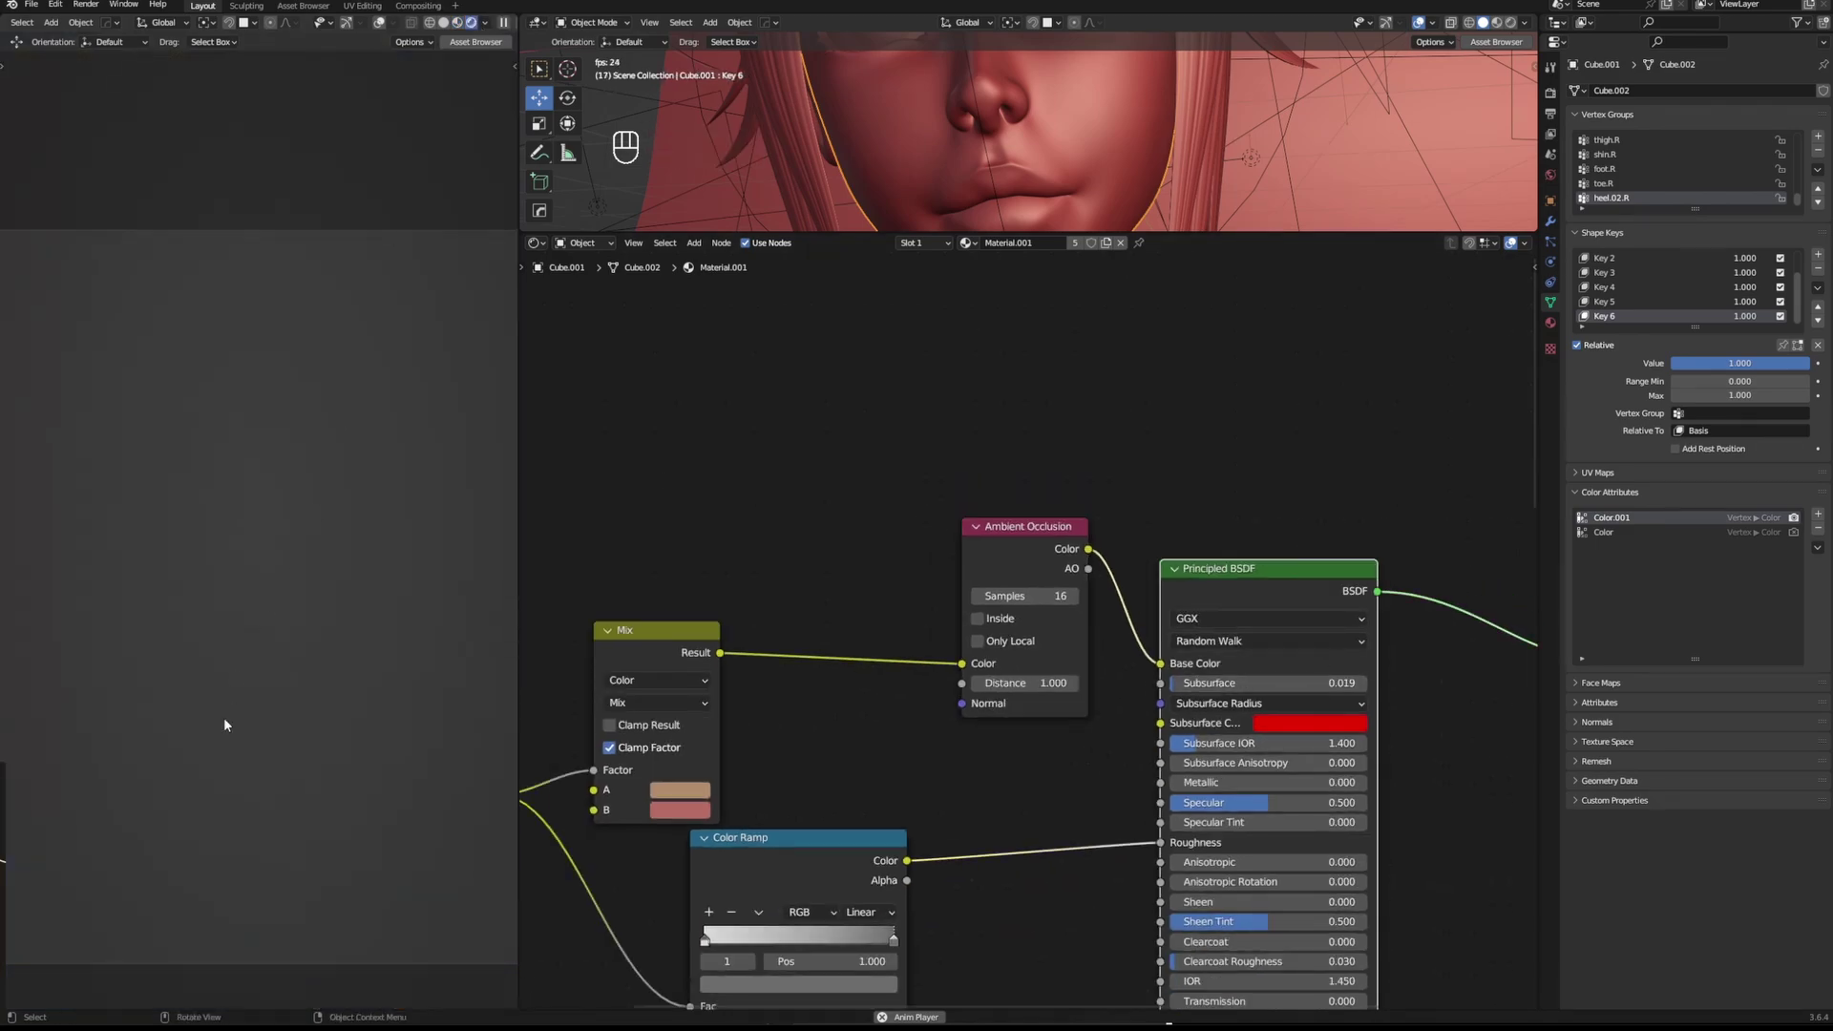
middle_click_drag(224, 764, 252, 691, "shift")
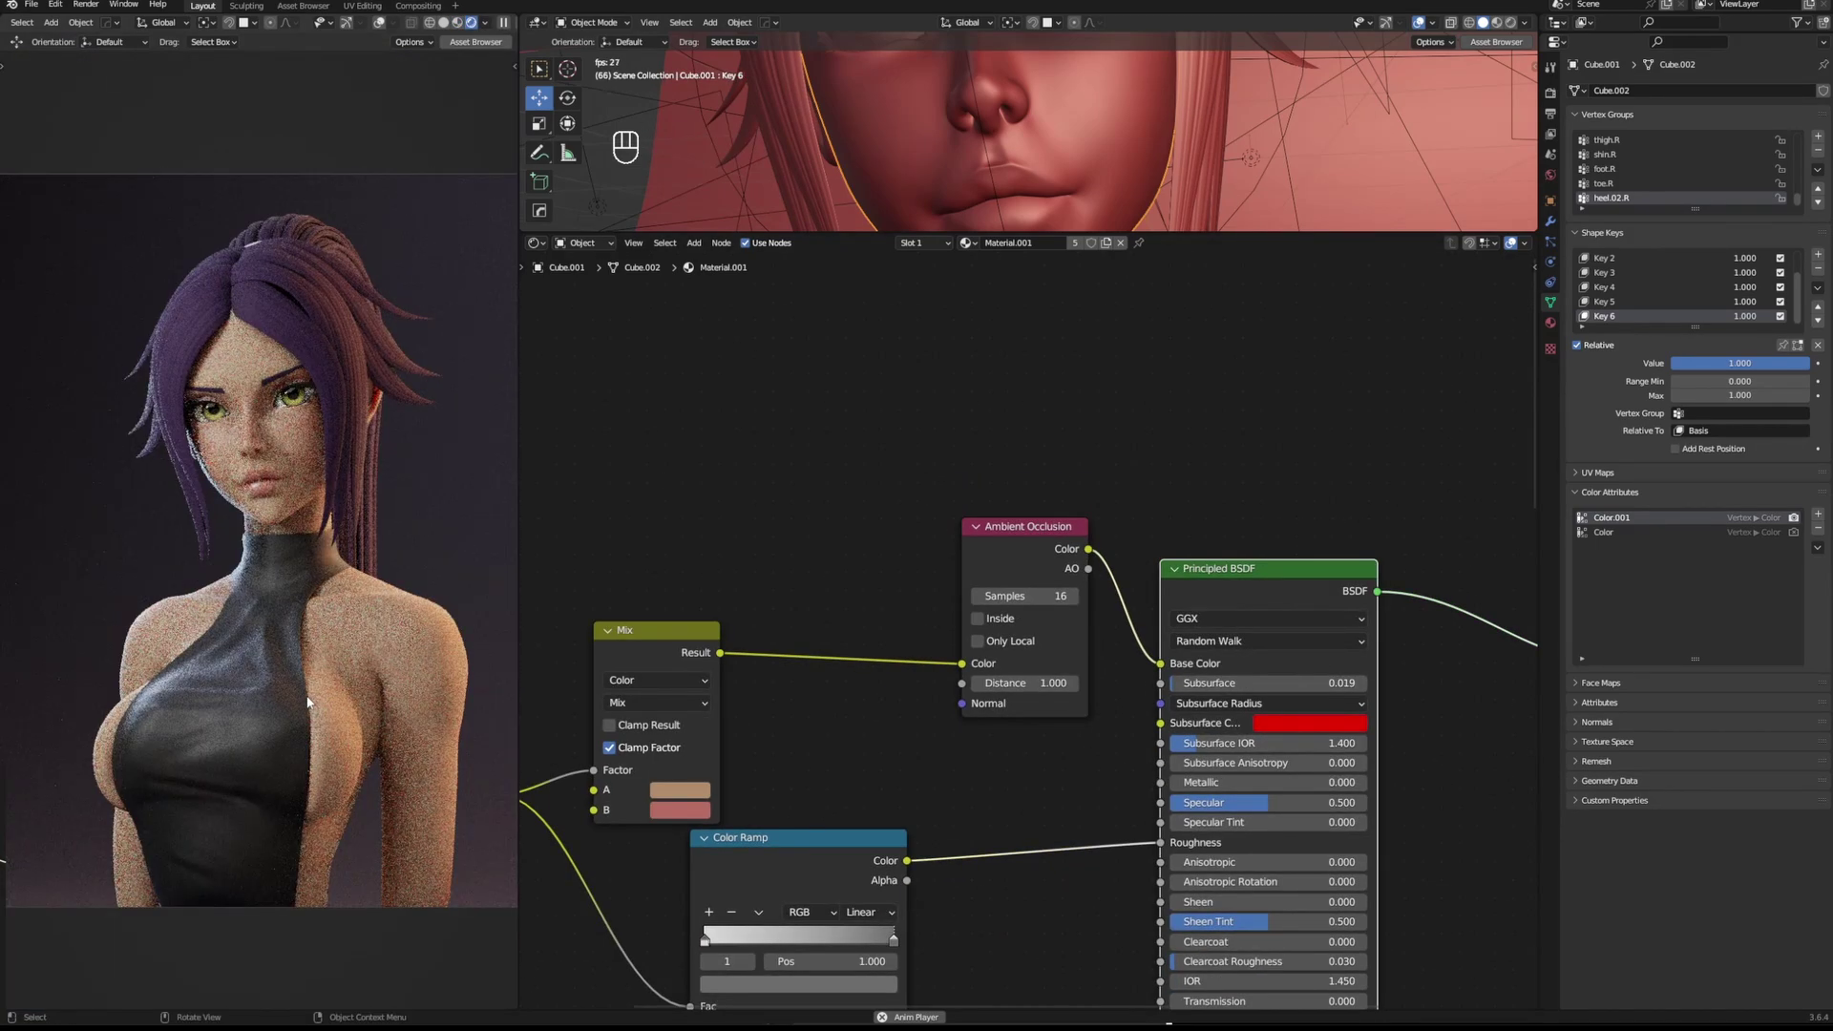
Connect the lower node group's Principled BSDF to the Material Output's Surface in place of the upper one.
scroll(1029, 763, "down", 4)
middle_click_drag(1168, 820, 1139, 587)
scroll(258, 539, "up", 2)
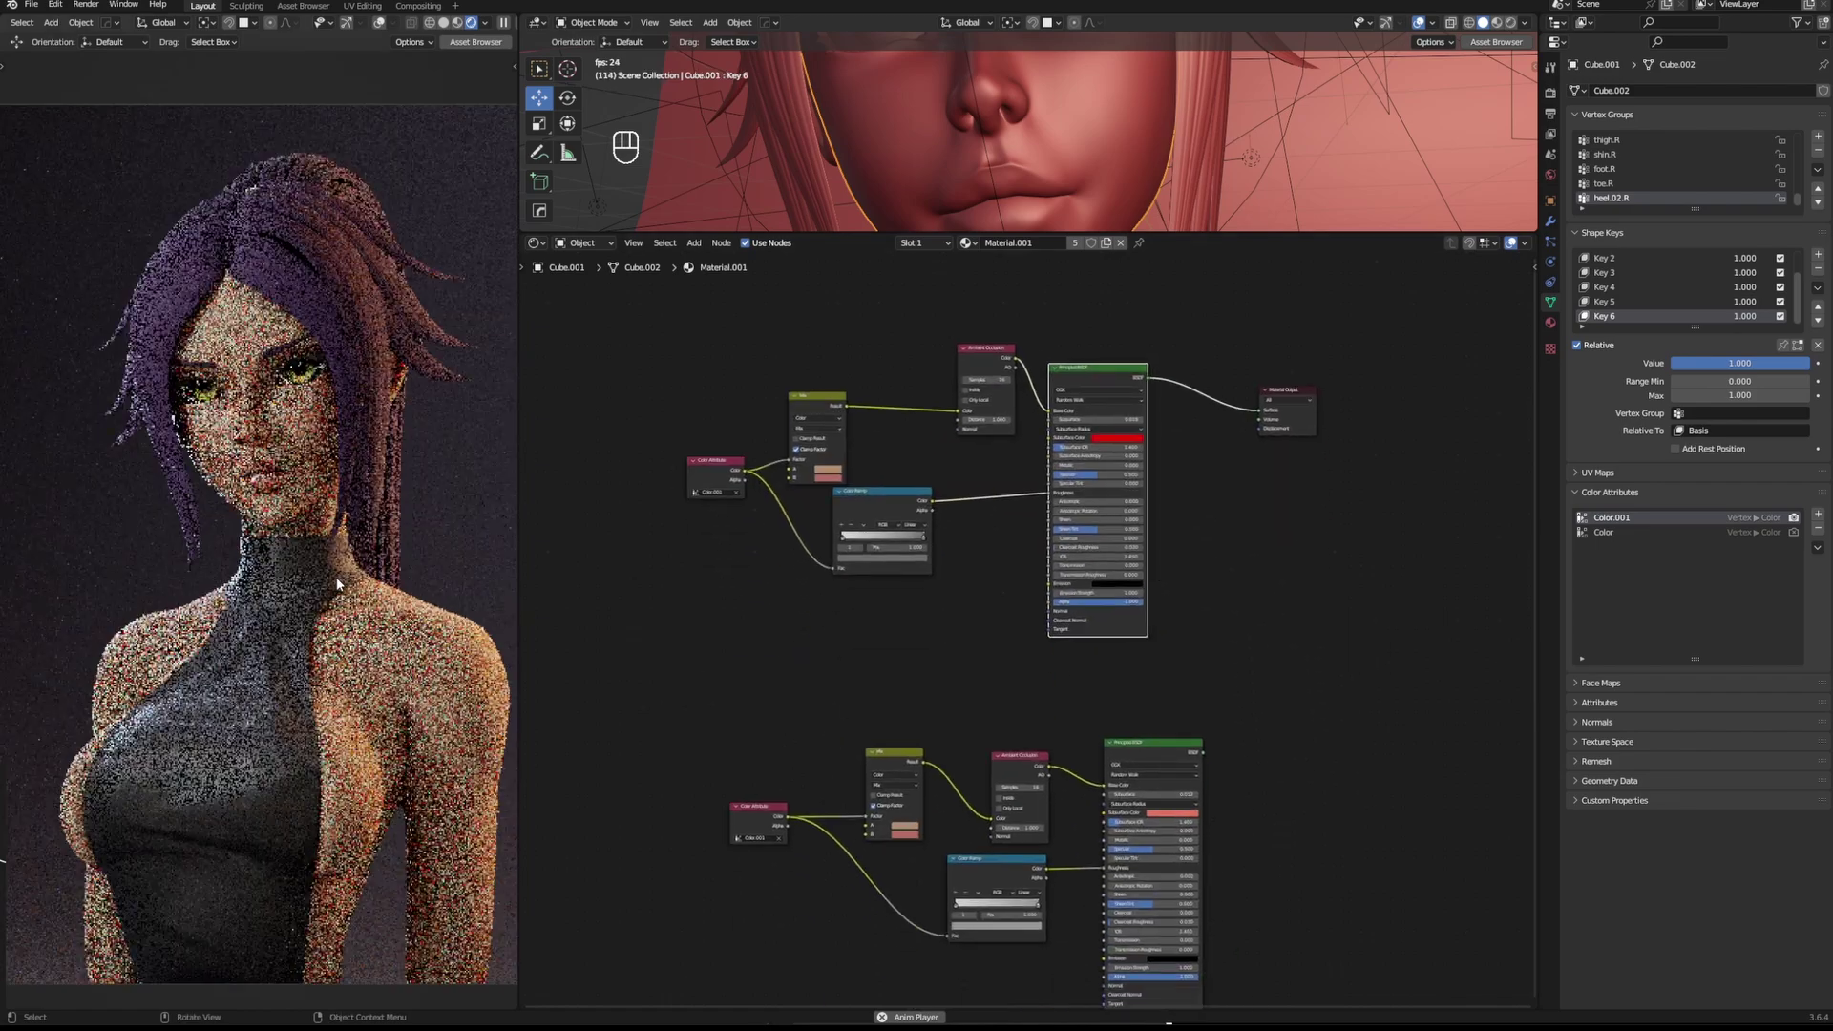
left_click(1153, 747, "ctrl+shift")
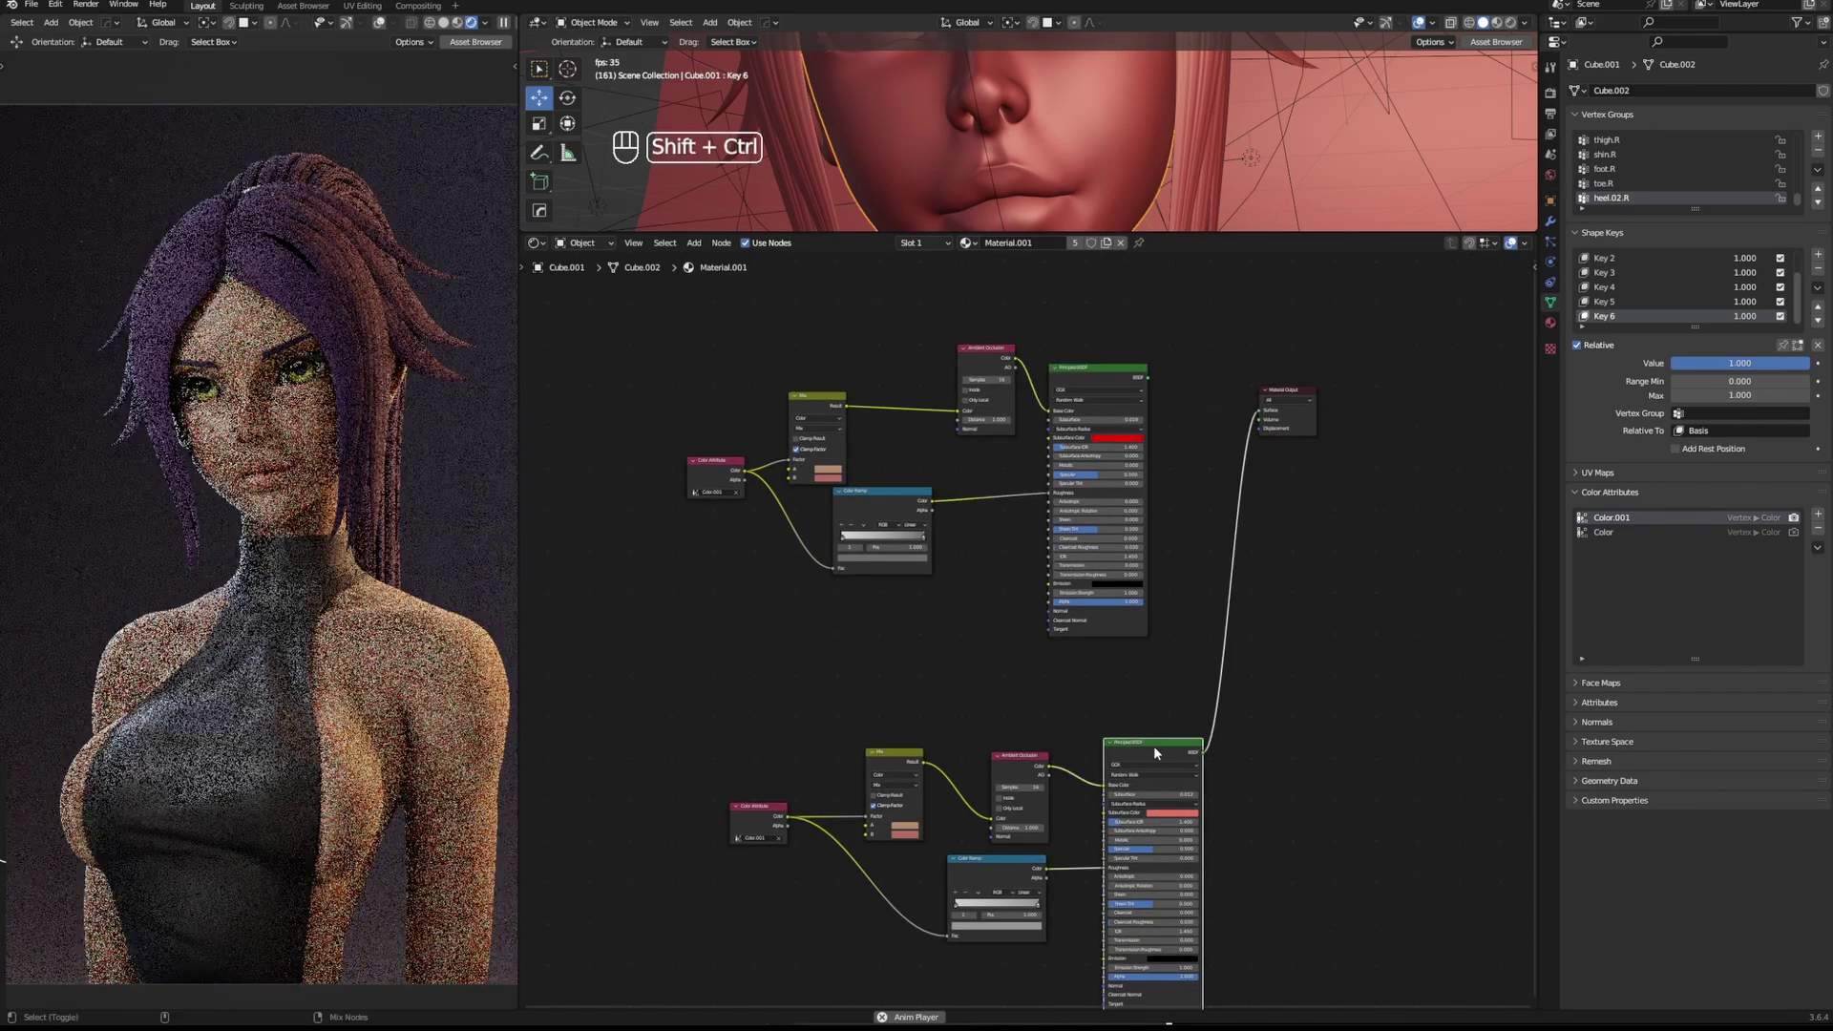